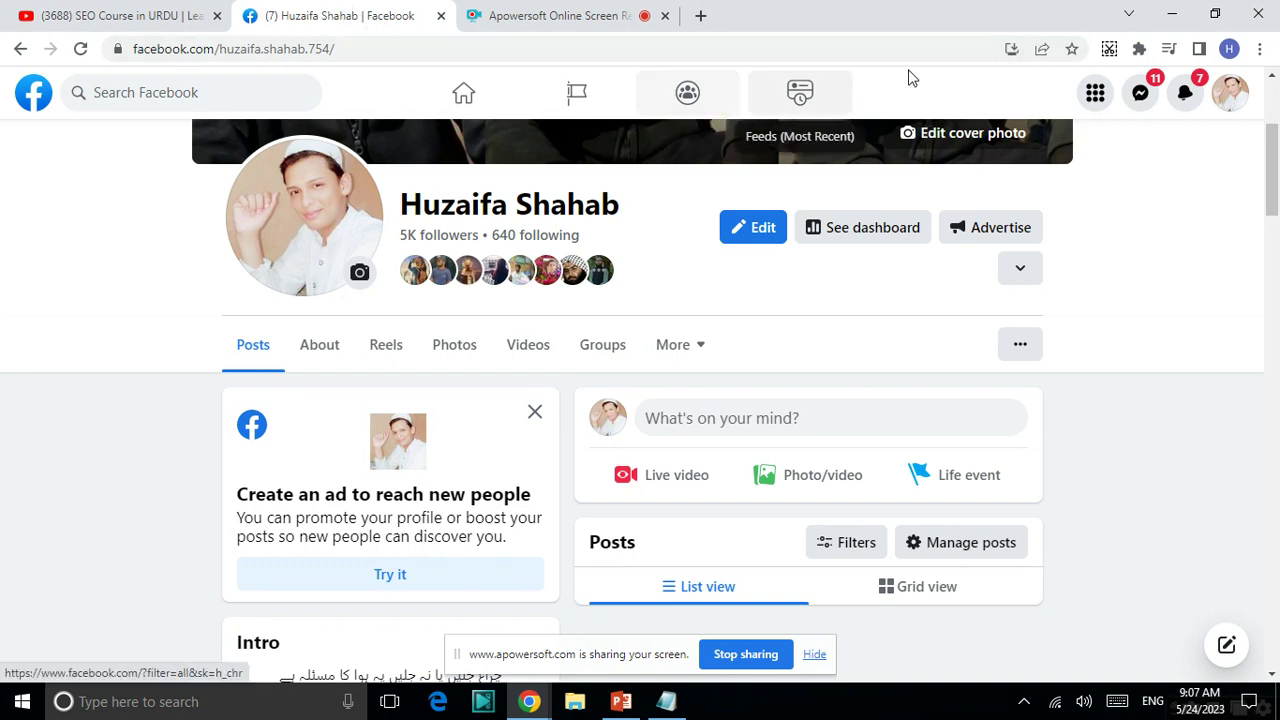
- Start creating a new Page from the Create section of Facebook's main menu
left_click(1098, 95)
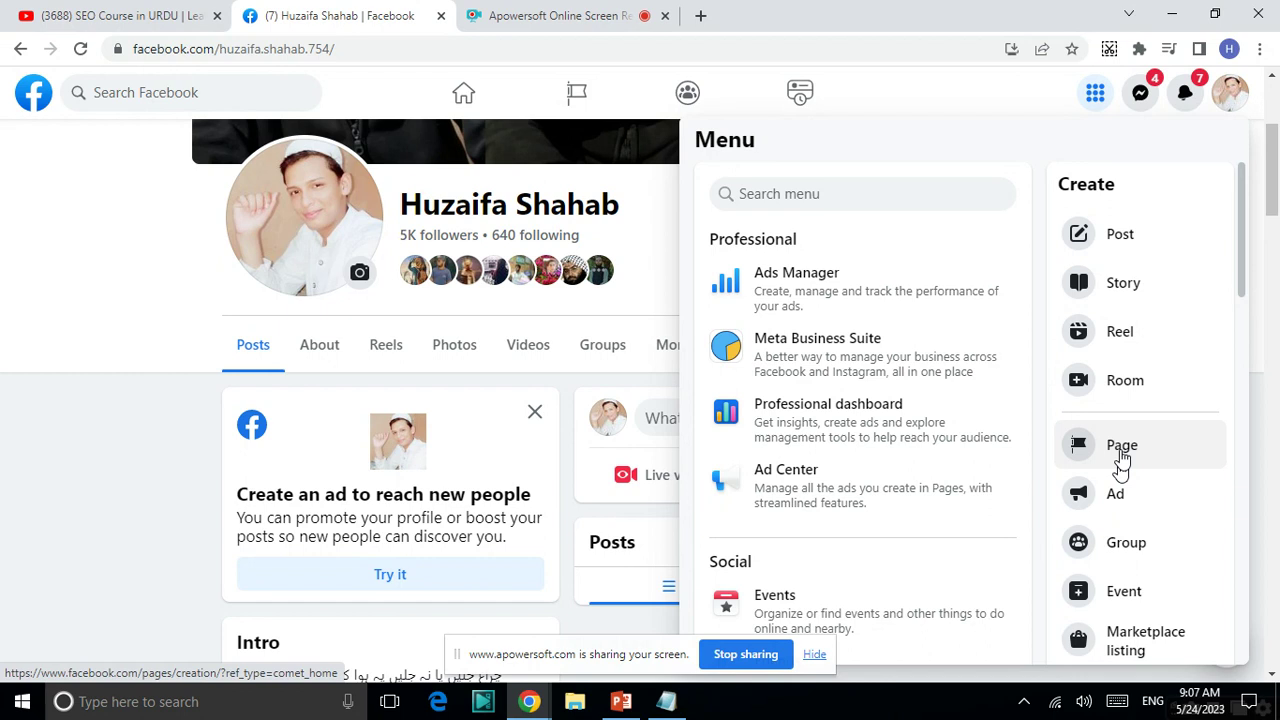
left_click(1121, 455)
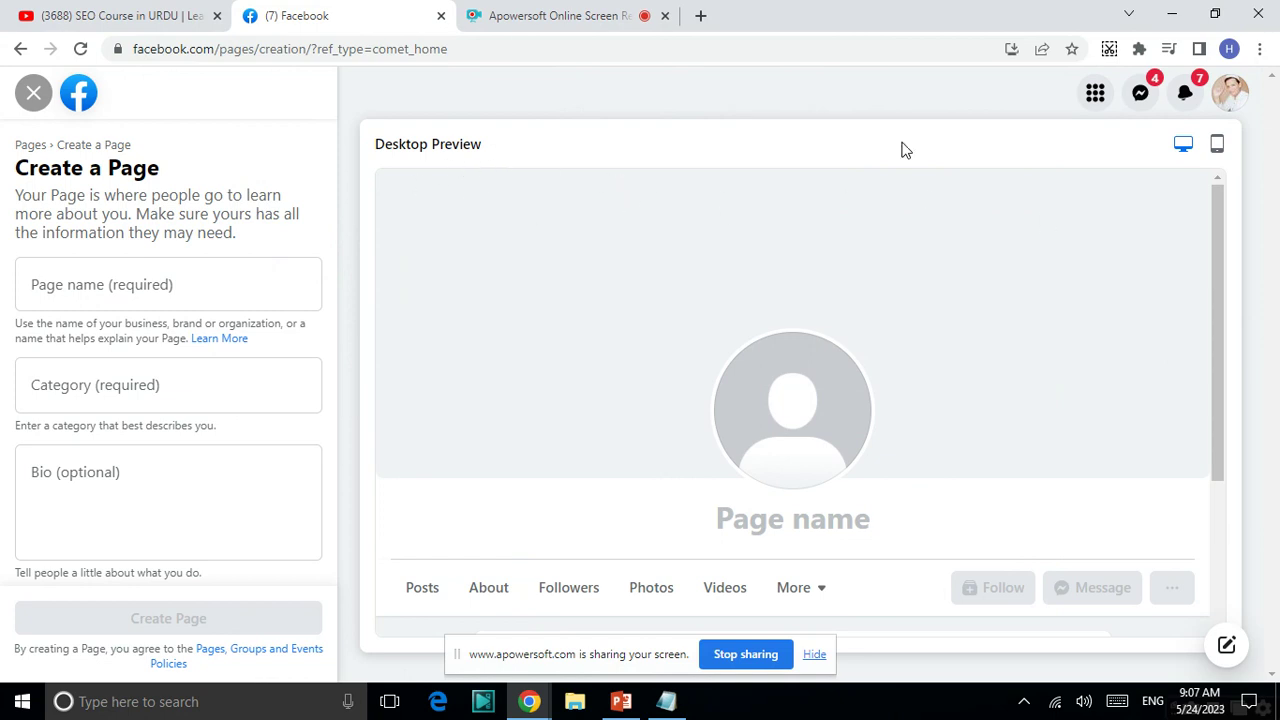
- Toggle the Page preview between mobile and desktop, ending on the mobile view
left_click(1217, 146)
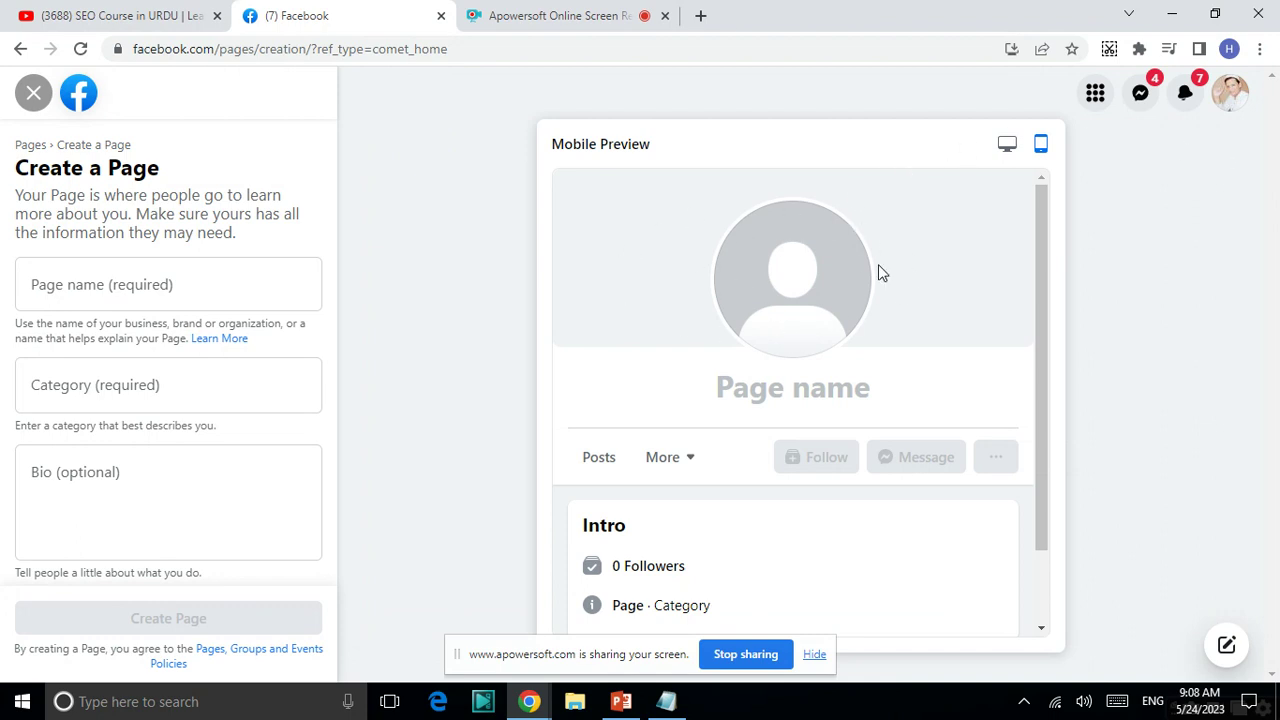
left_click(1006, 148)
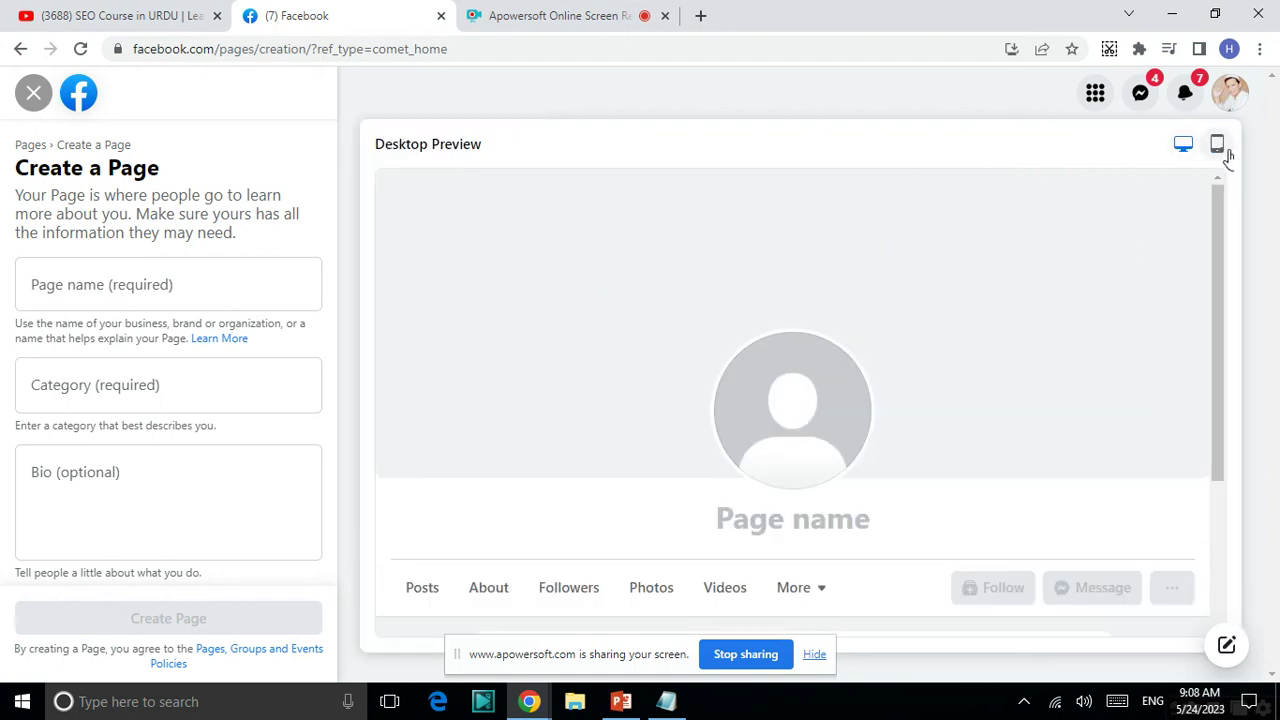
left_click(1222, 150)
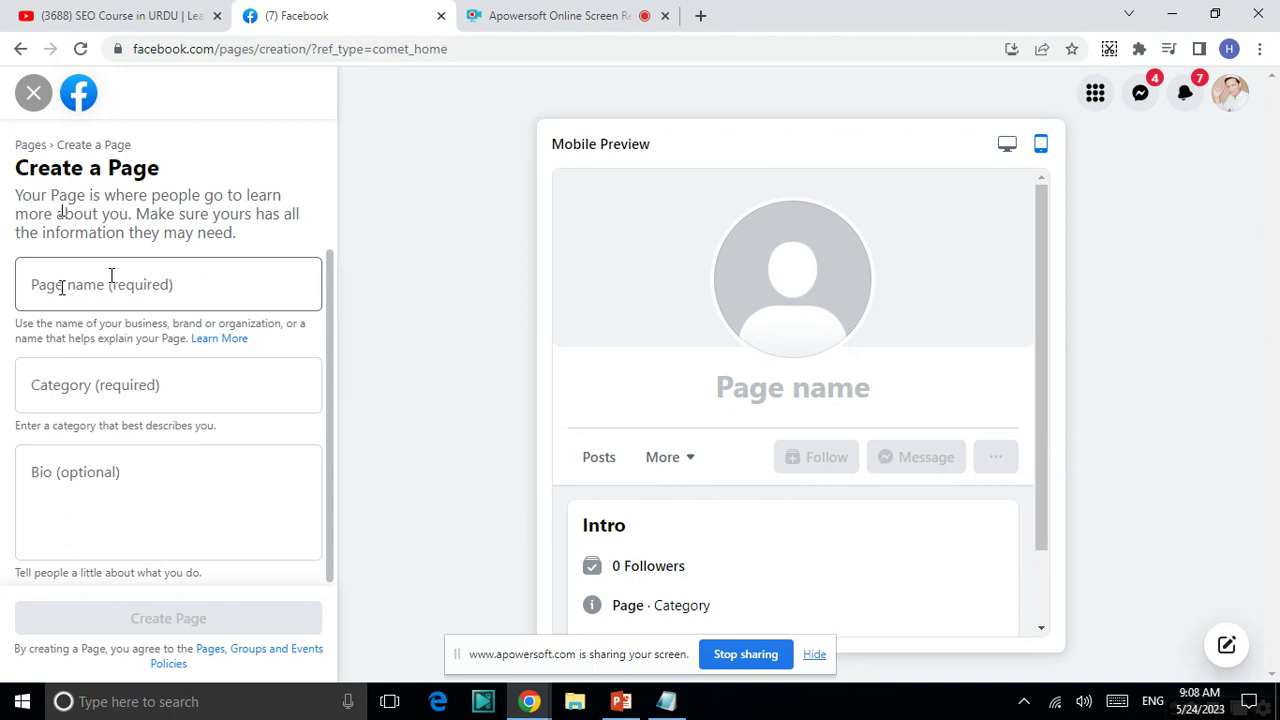
- Enter 'Hafiz Online Quran Academy' as the Page name
key("Tab")
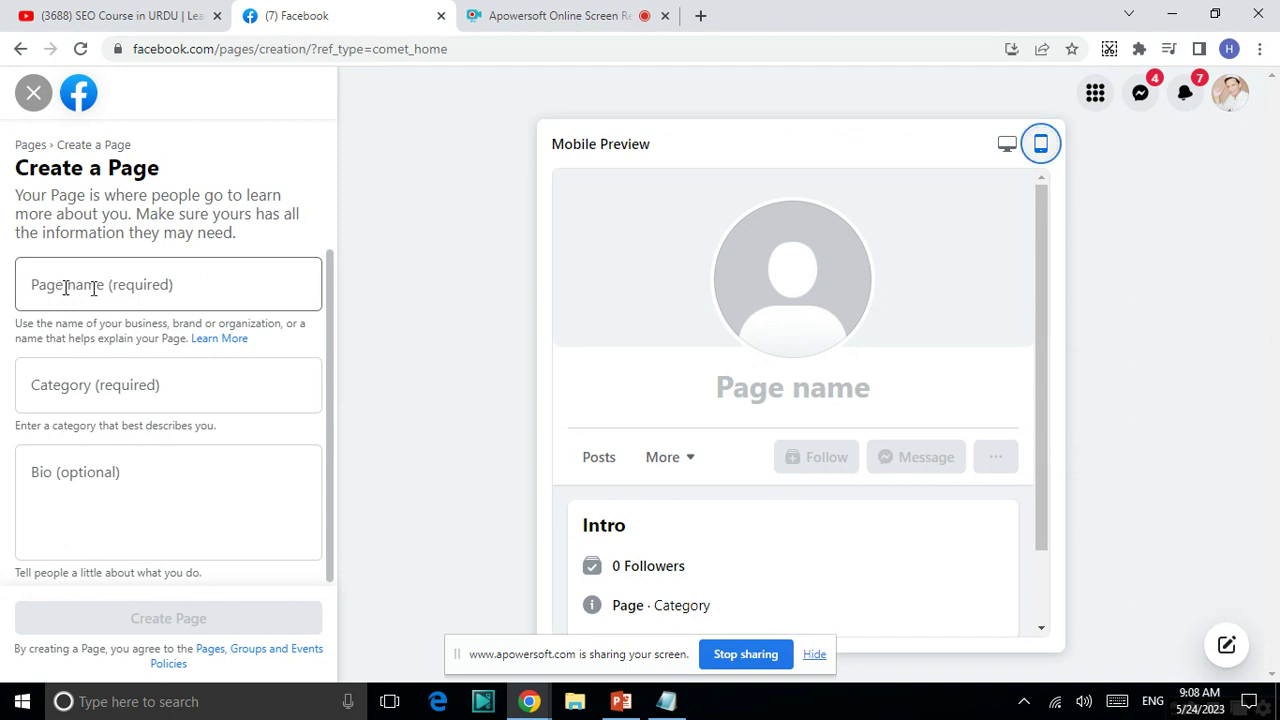
left_click(93, 288)
type("Ha")
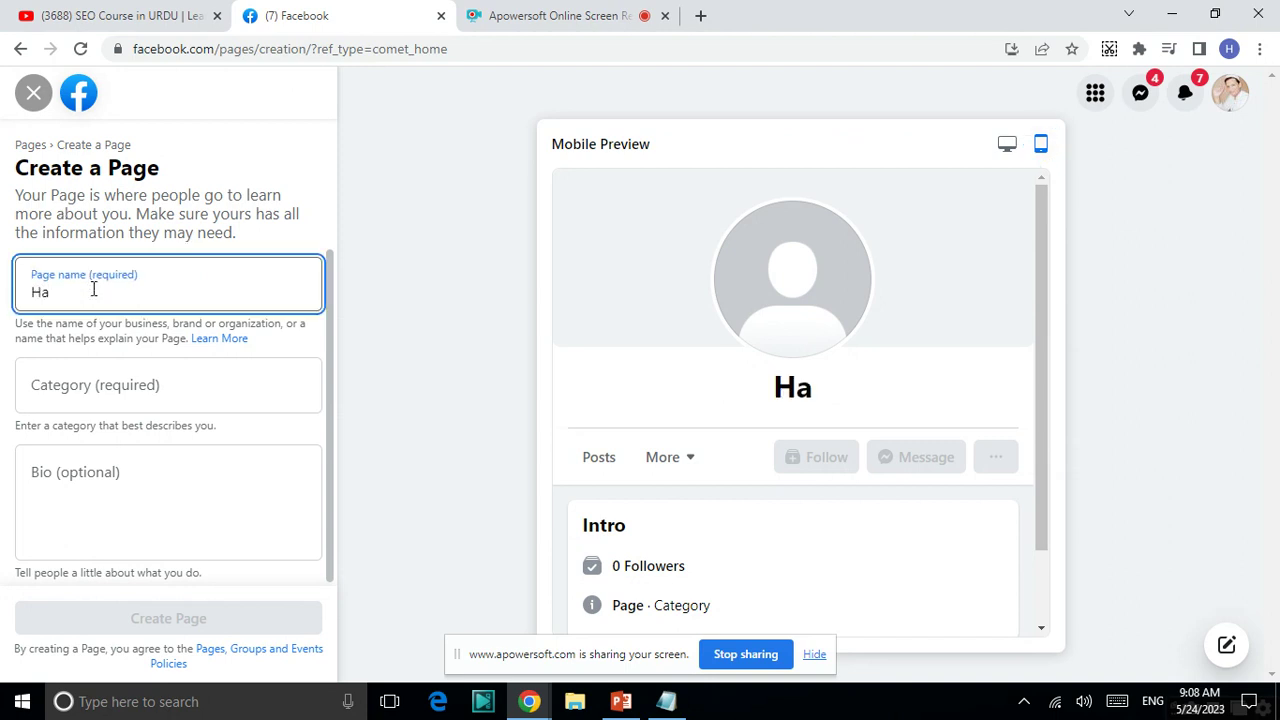
type("fiz Online Quran Academy")
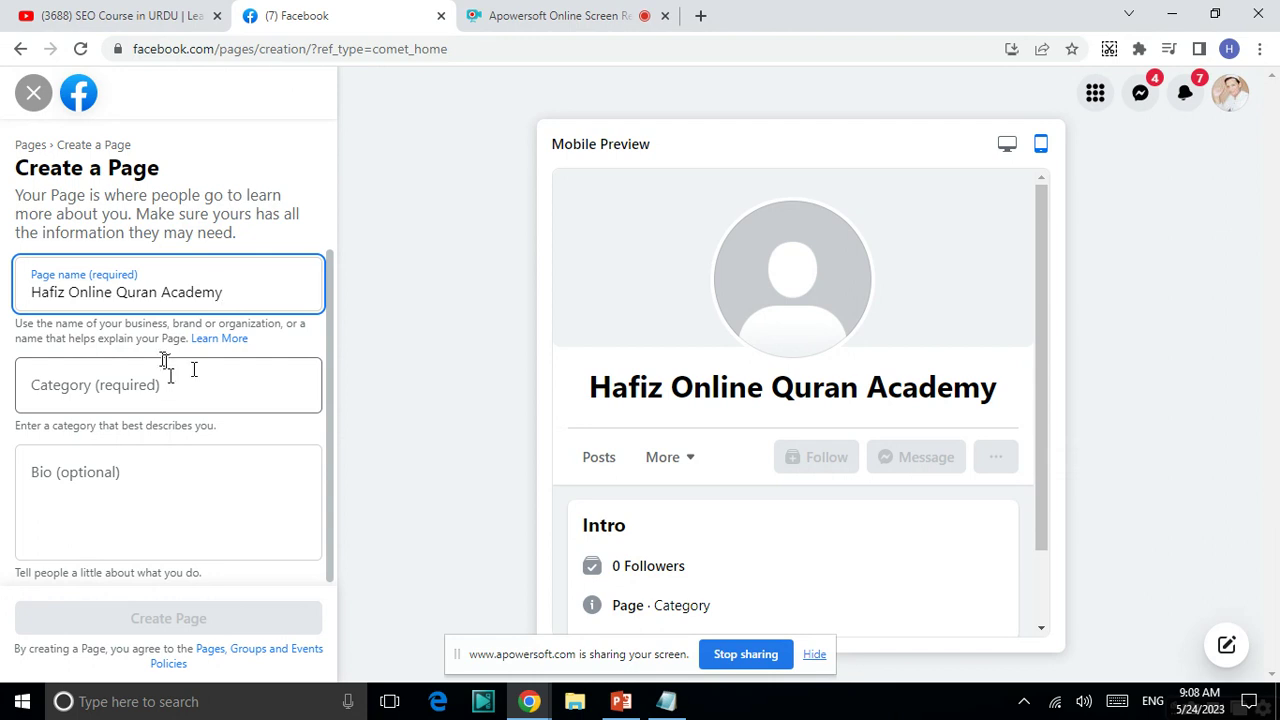
left_click(171, 372)
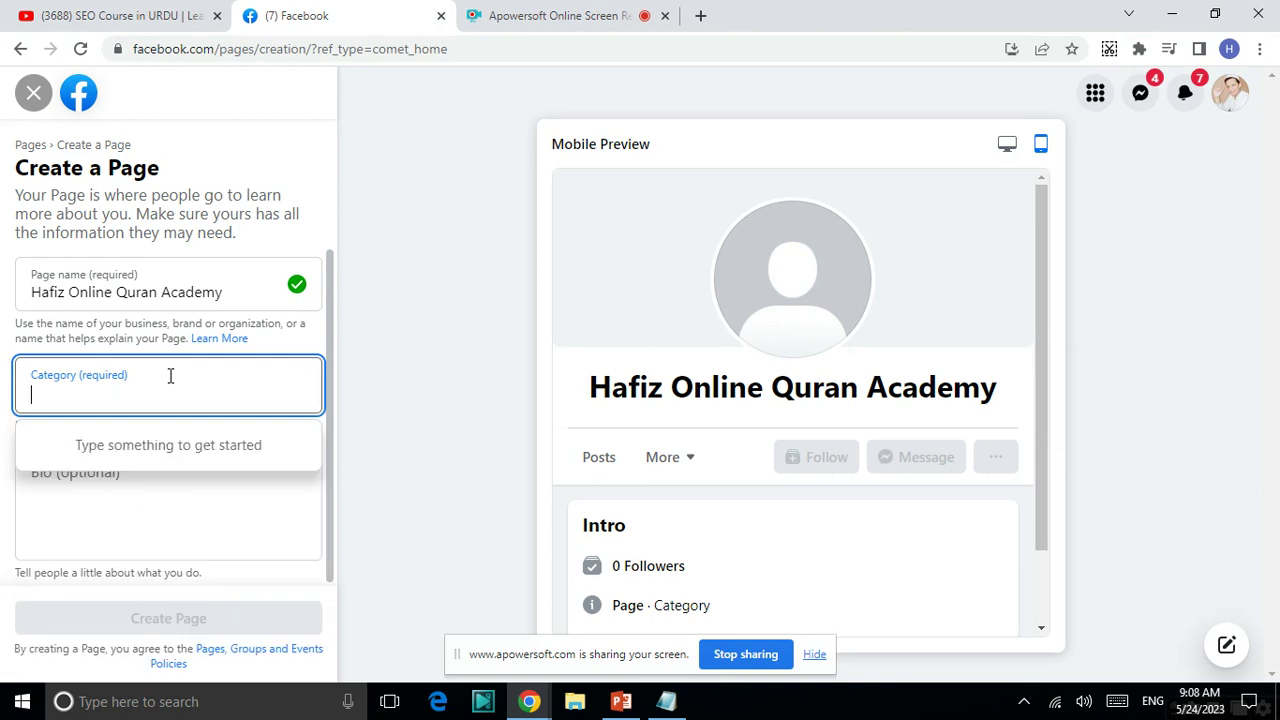
- Add School and Educational Consultant as the Page's categories
type("schoo")
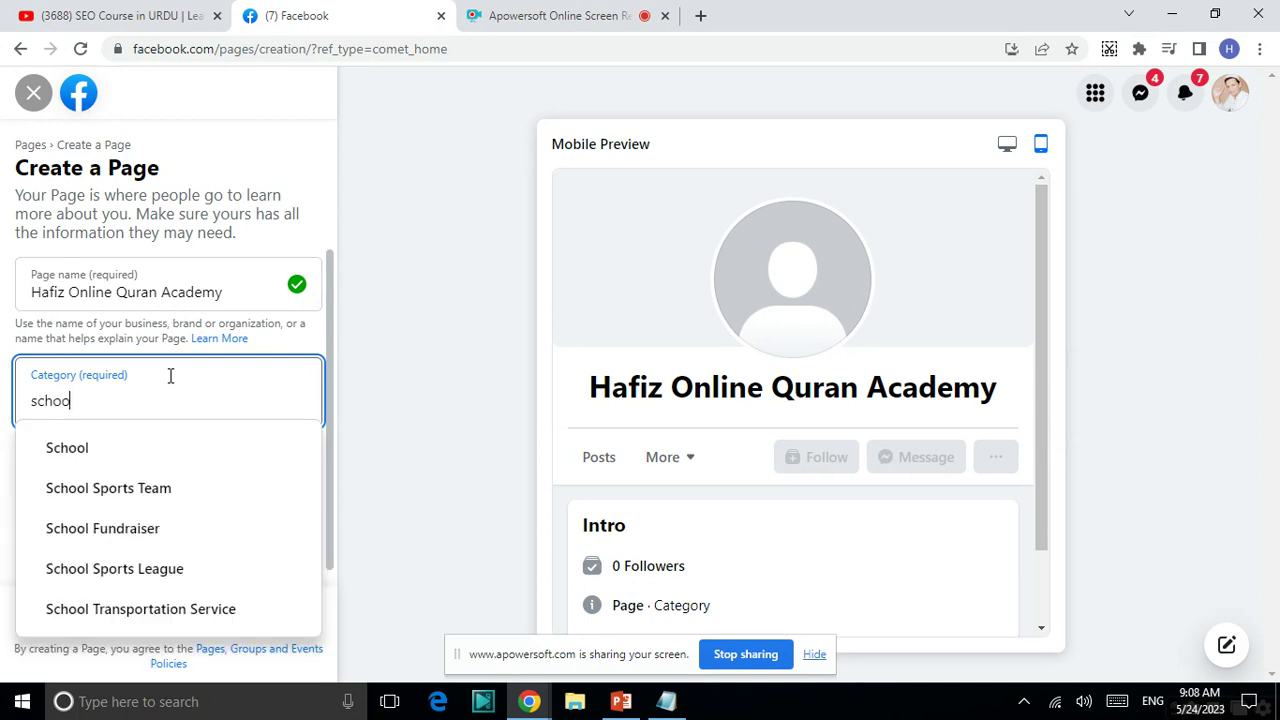
left_click(131, 451)
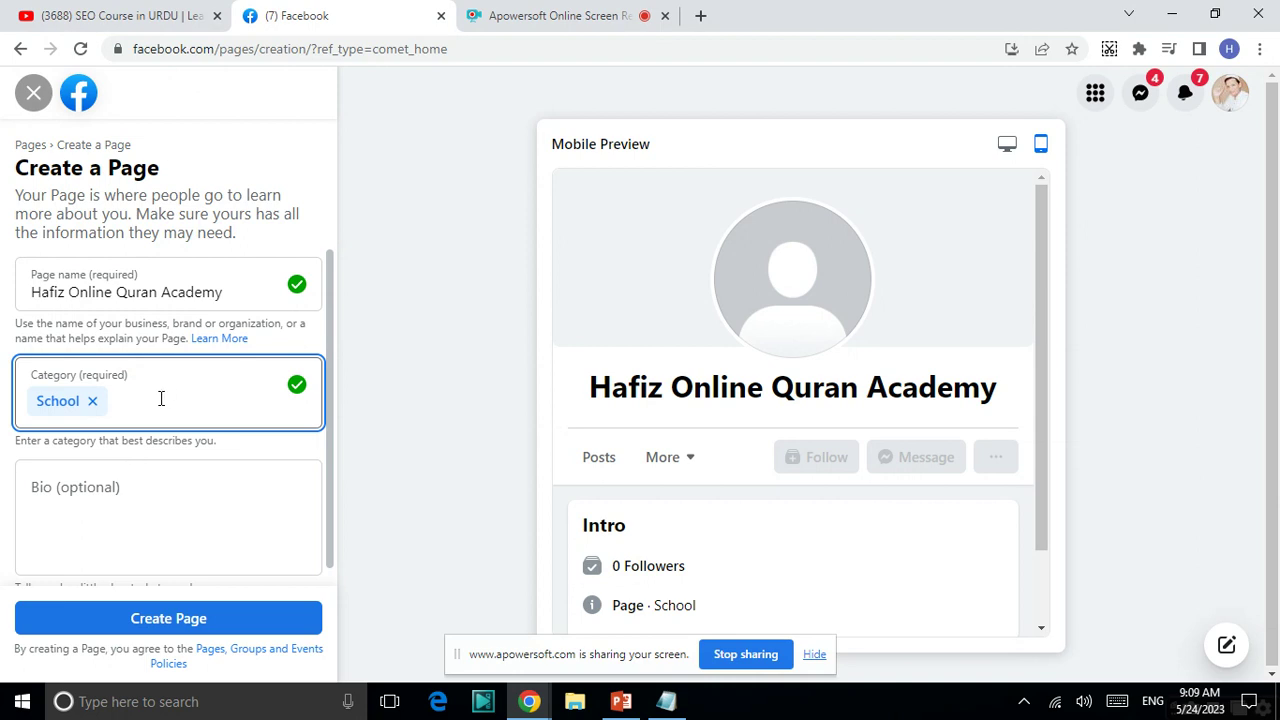
type("e")
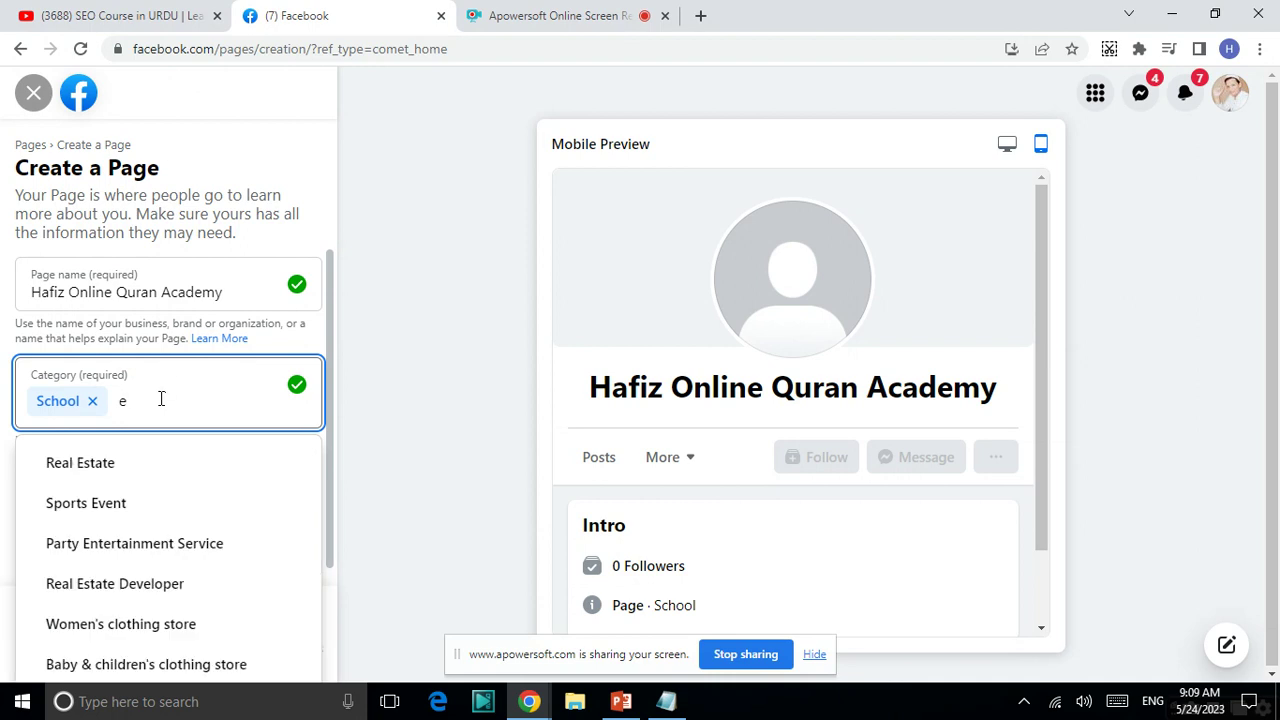
type("ducatio")
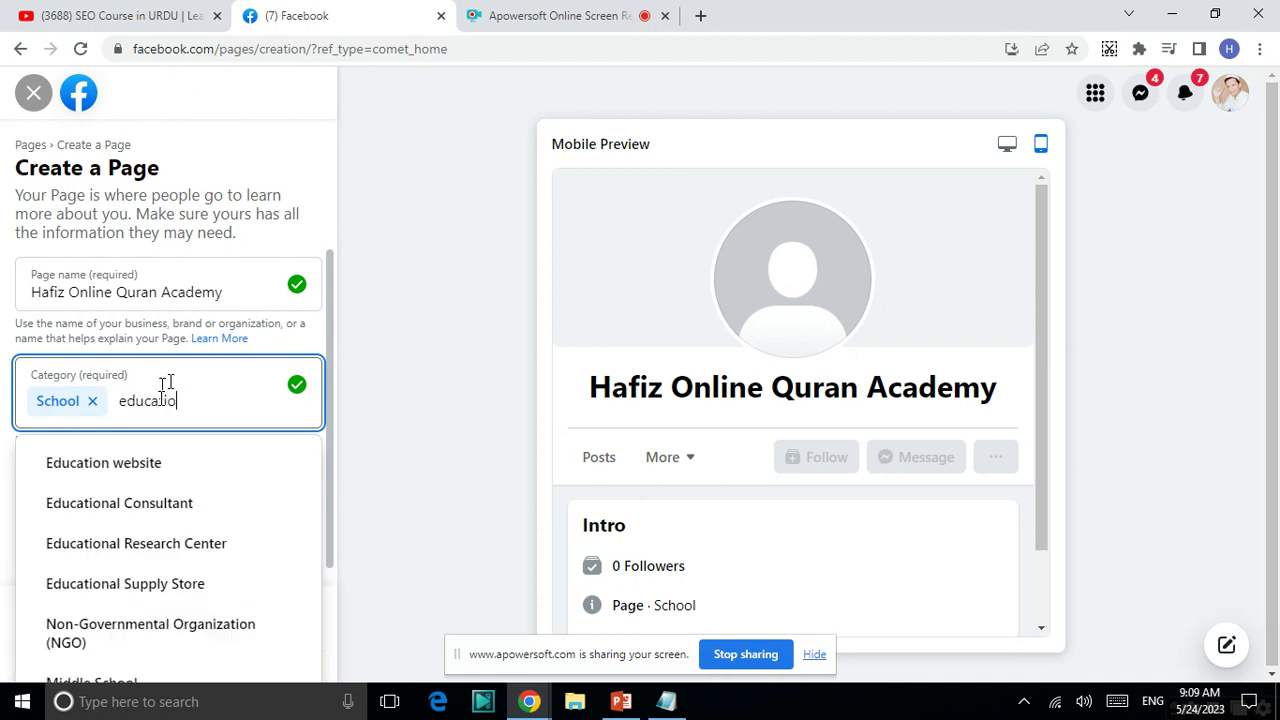
left_click(175, 512)
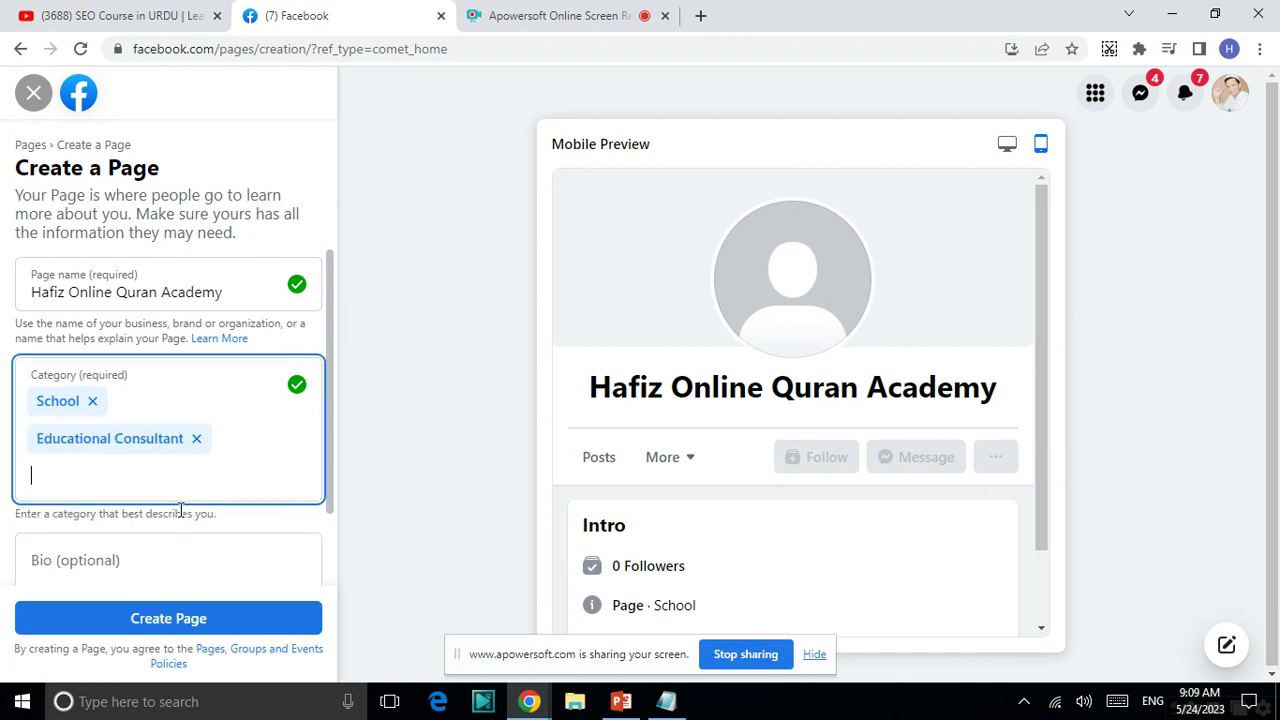
scroll(179, 509, "down", 1)
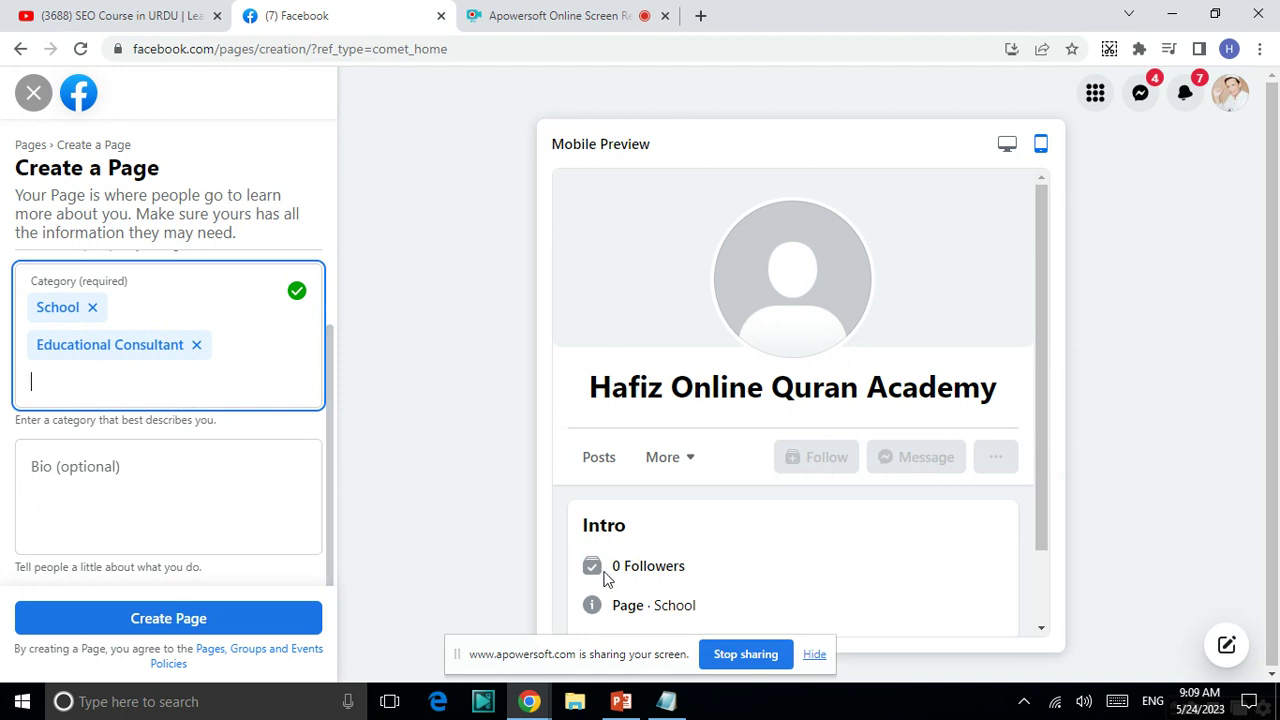
- Paste the institution description from Notepad into the Page Bio and submit Create Page
left_click(666, 701)
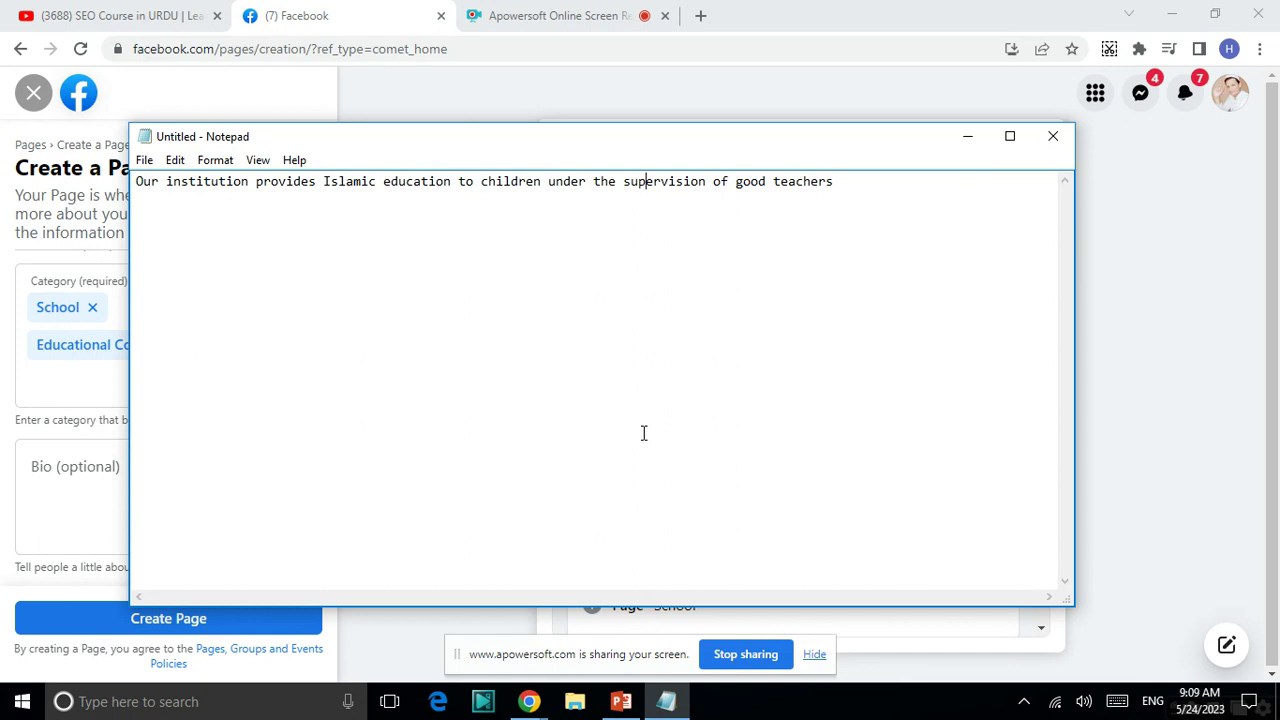
key("ctrl+a")
key("ctrl+c")
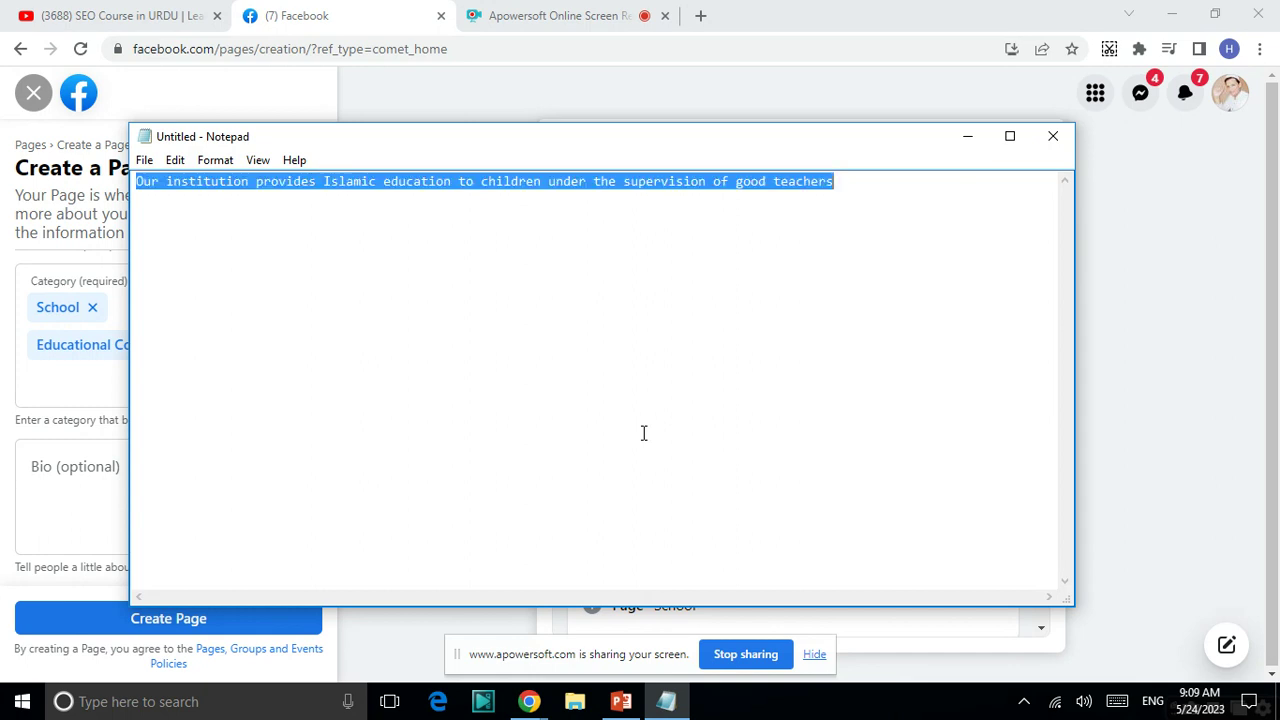
left_click(529, 701)
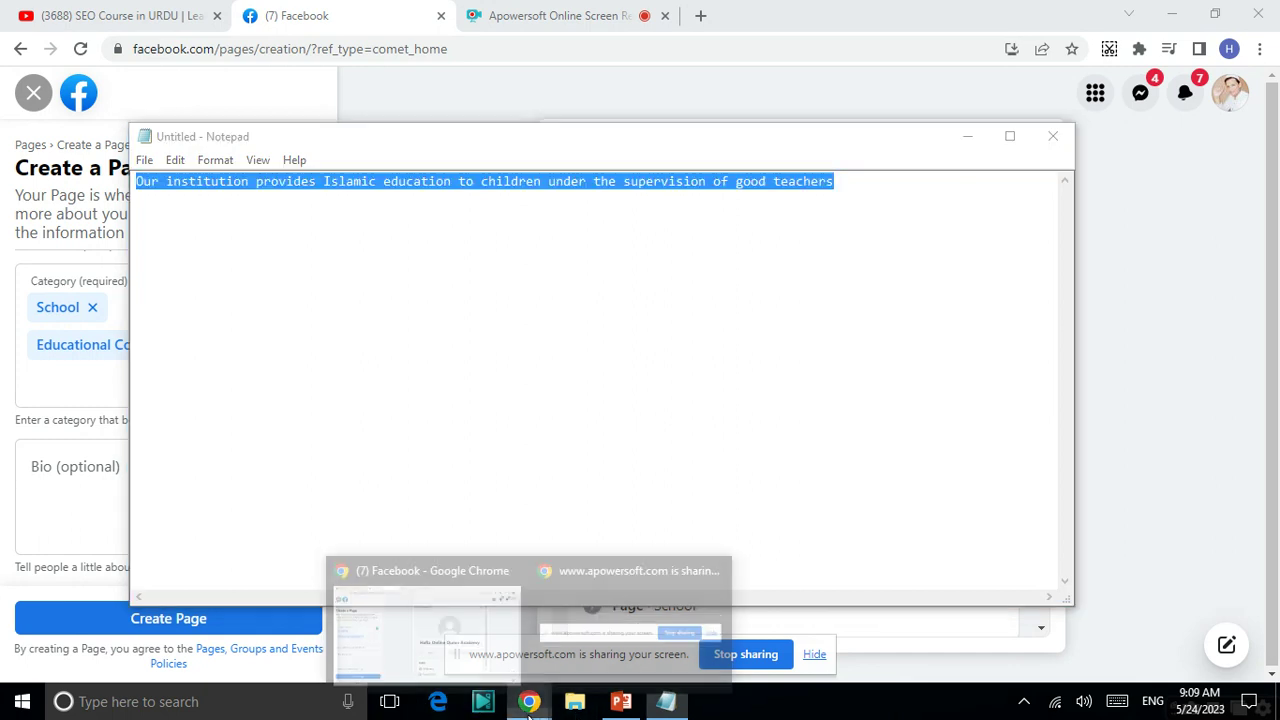
left_click(509, 675)
left_click(182, 491)
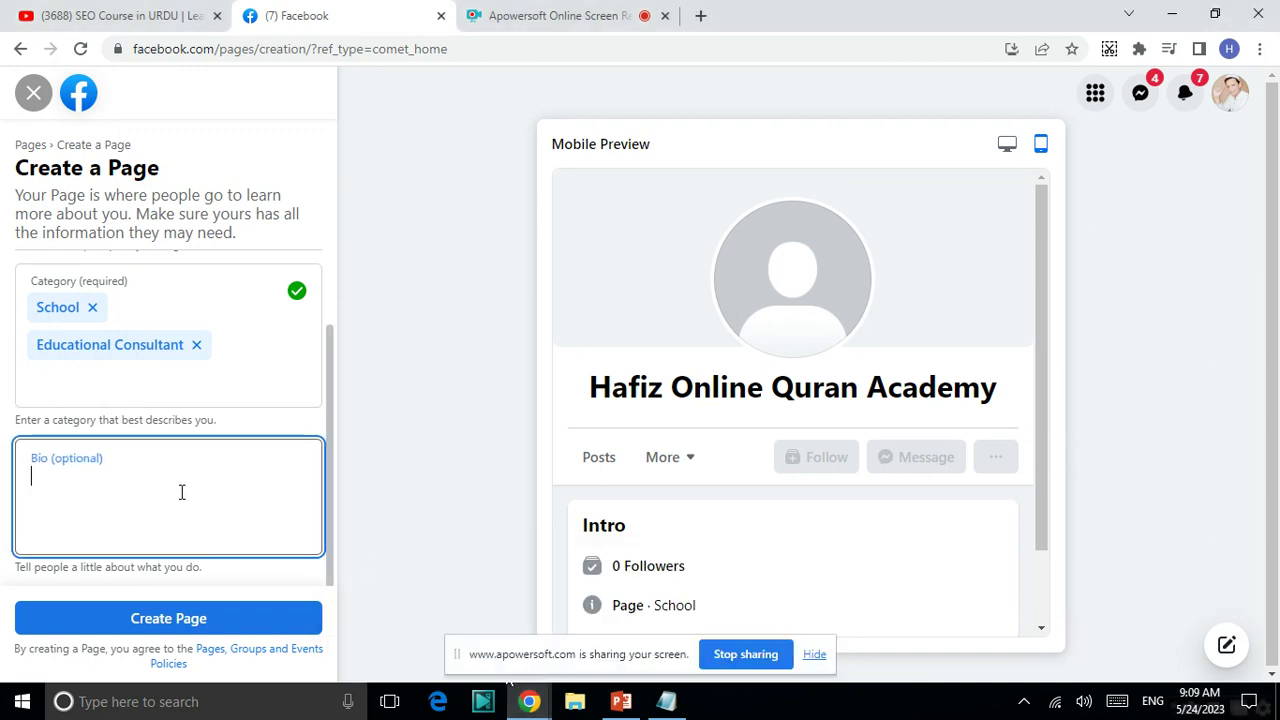
key("ctrl+v")
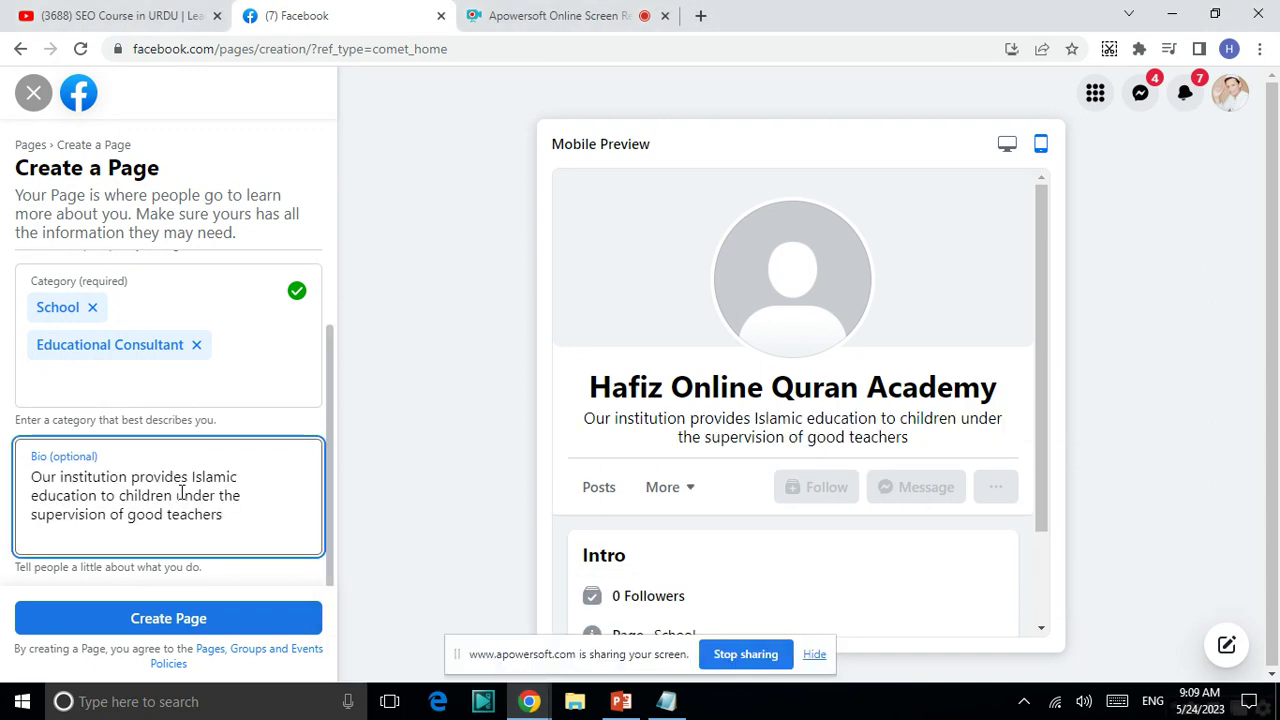
left_click(128, 618)
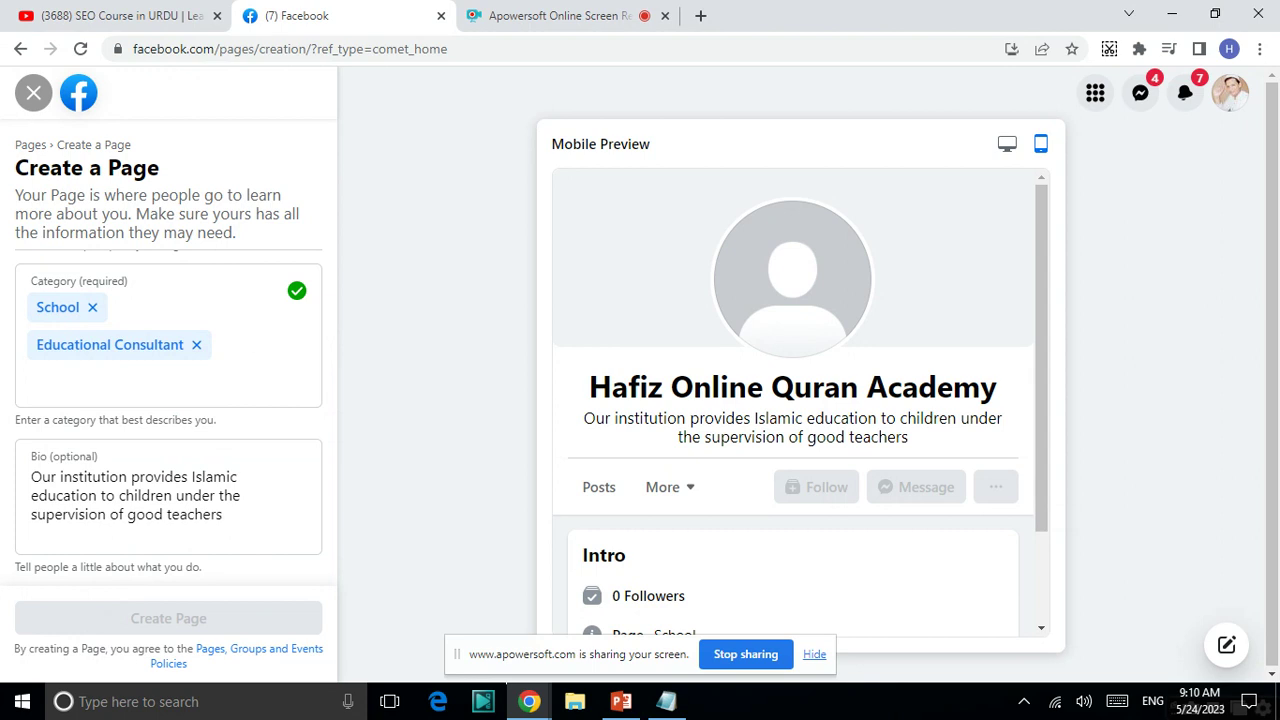
- Shorten the Page name from 'Hafiz Online Quran Academy' to 'Hafiz Online Academy'
scroll(793, 402, "down", 2)
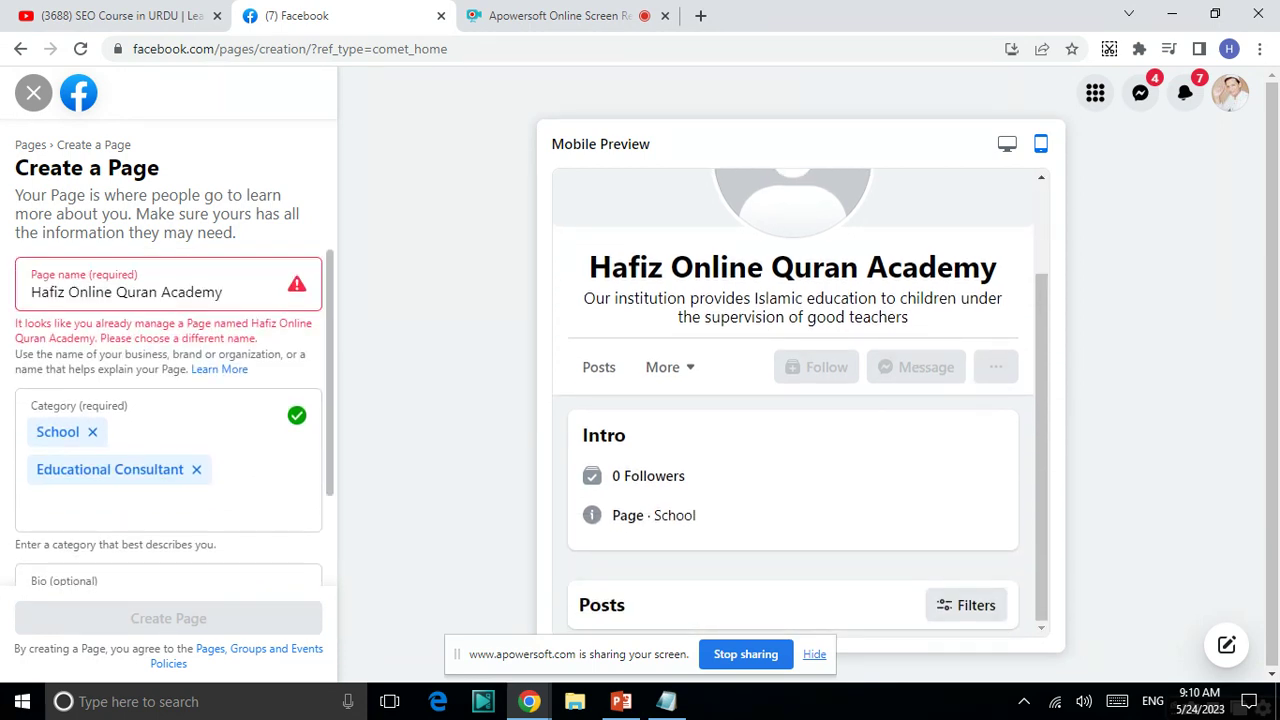
left_click(201, 300)
key("BackSpace")
key("BackSpace")
key("BackSpace")
key("BackSpace")
key("BackSpace")
key("BackSpace")
key("BackSpace")
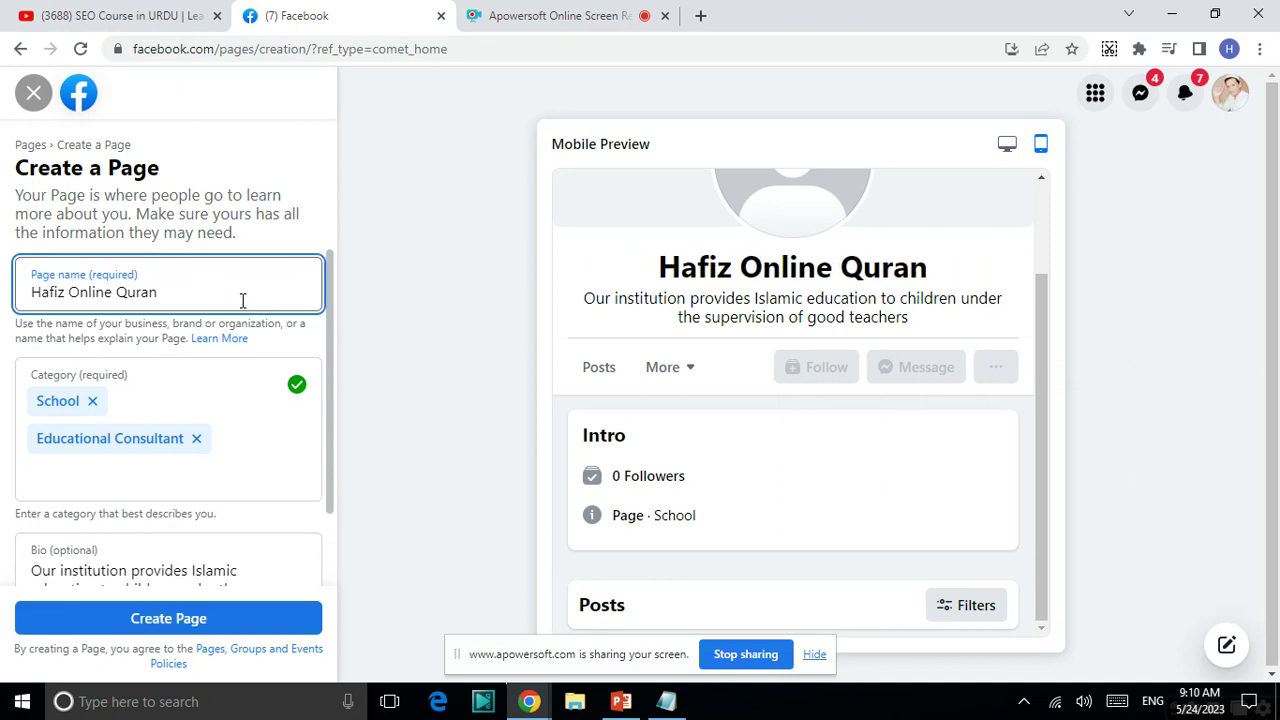
key("BackSpace")
key("BackSpace")
key("BackSpace")
key("BackSpace")
key("BackSpace")
key("BackSpace")
type("A")
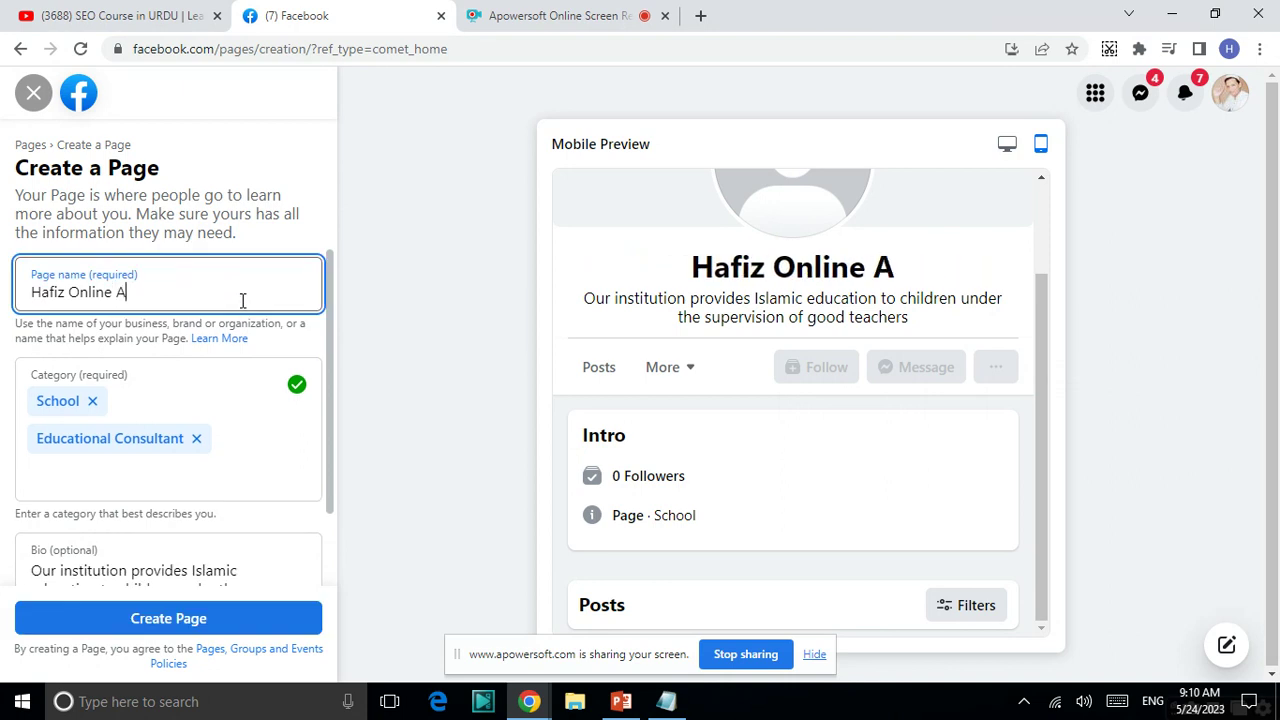
type("cademy")
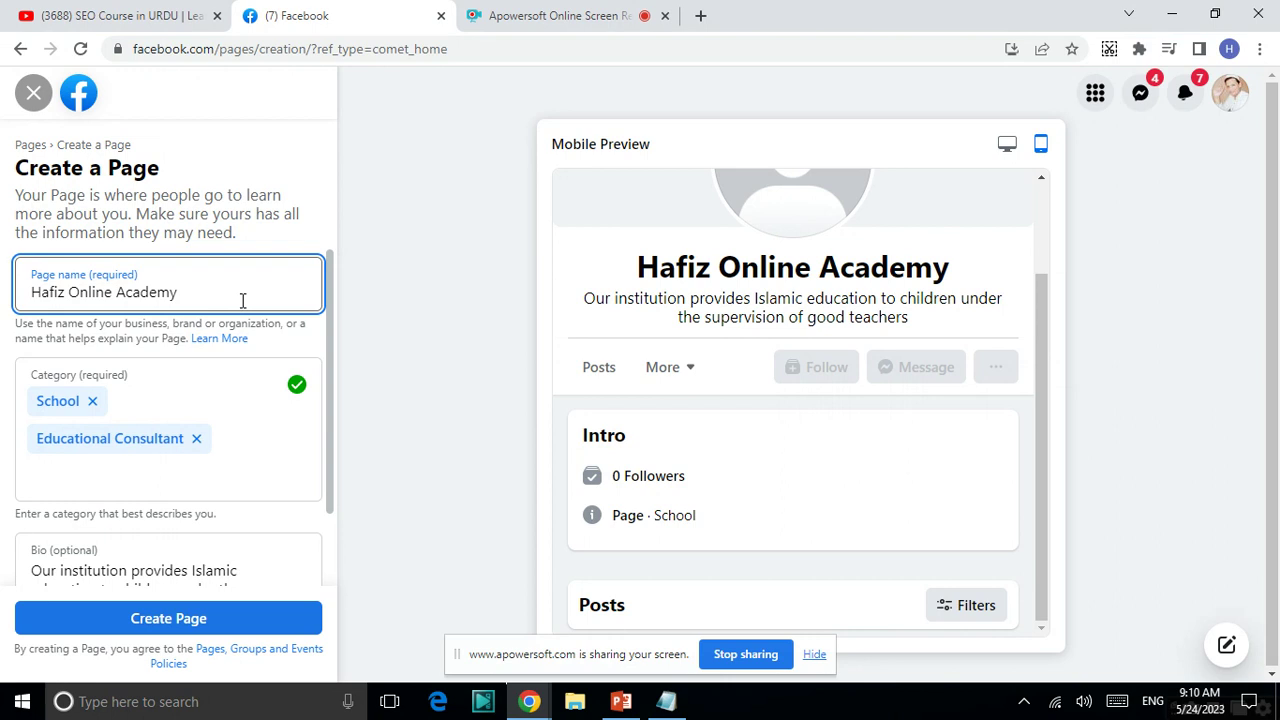
scroll(241, 300, "down", 2)
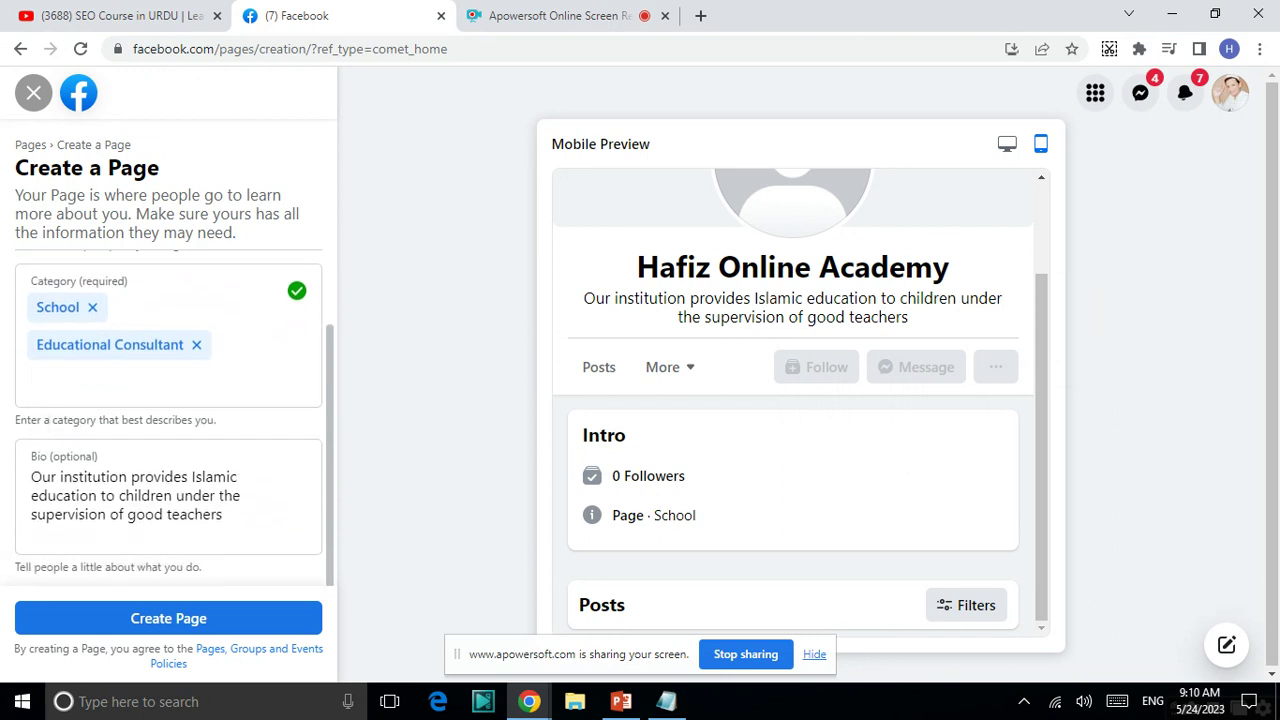
scroll(168, 400, "up", 2)
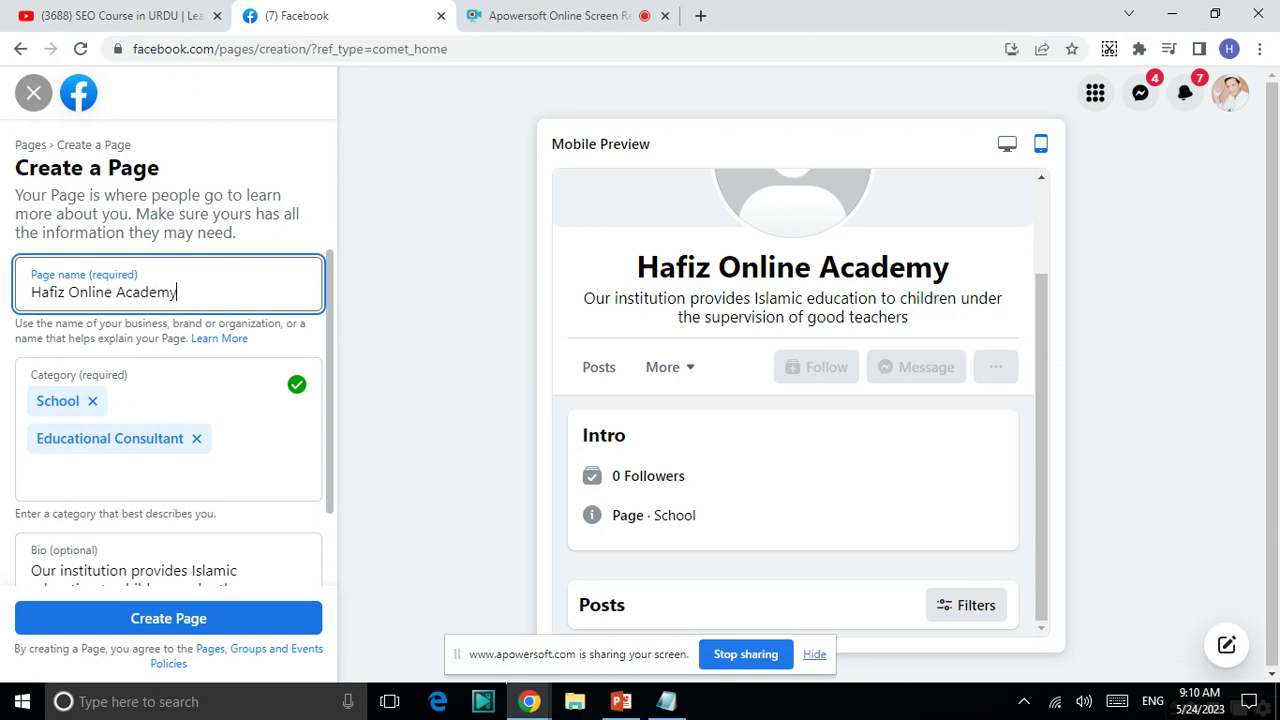
scroll(168, 400, "down", 1)
- Resubmit Create Page with the revised name Hafiz Online Academy
left_click(168, 618)
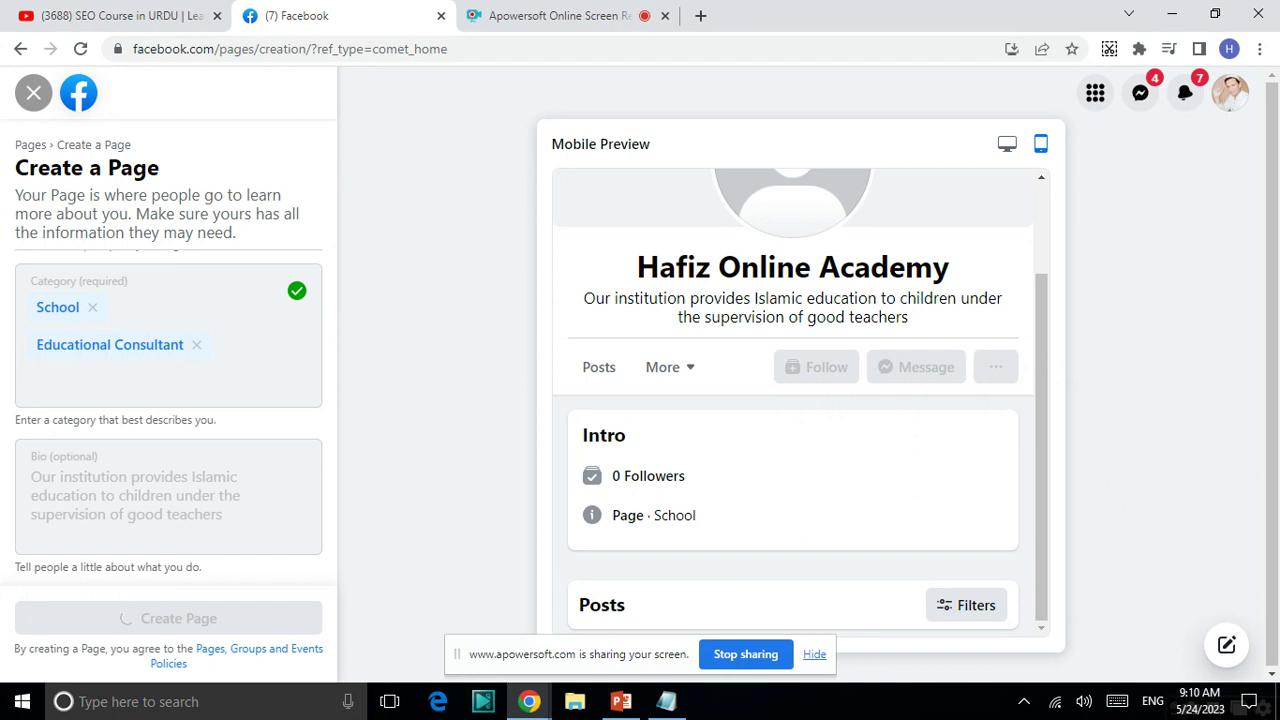
scroll(168, 400, "up", 1)
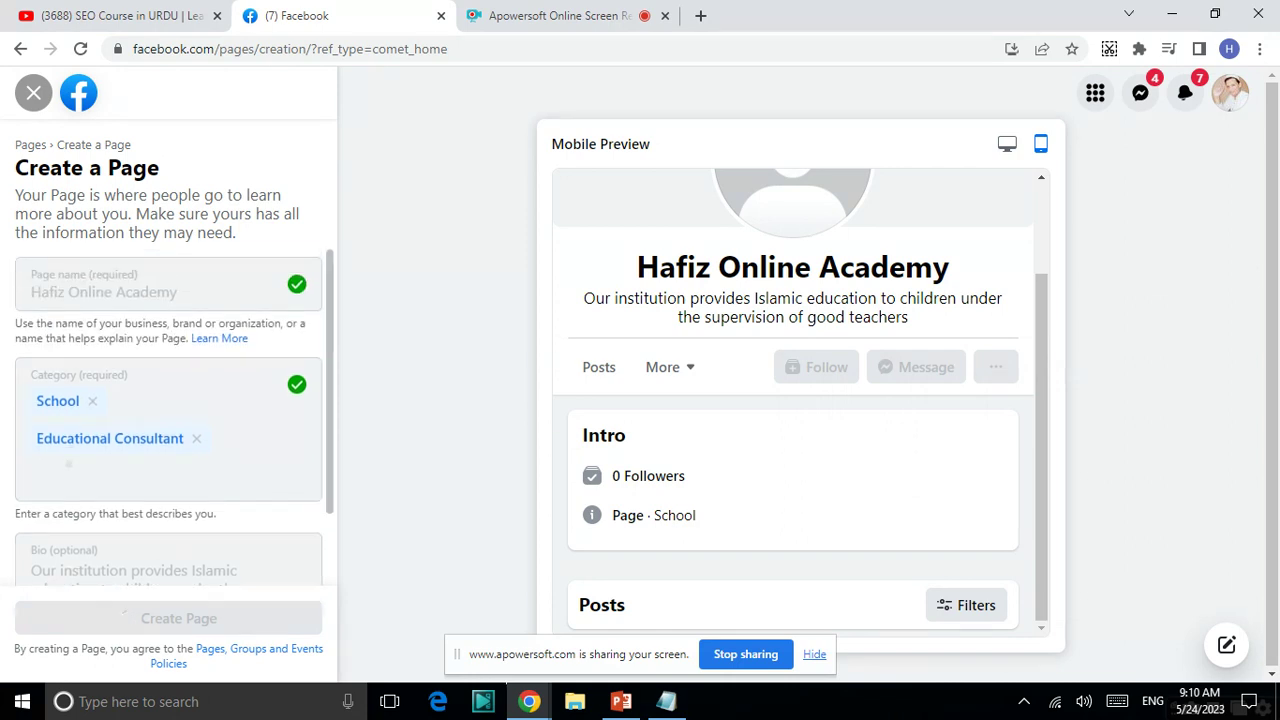
scroll(168, 400, "down", 1)
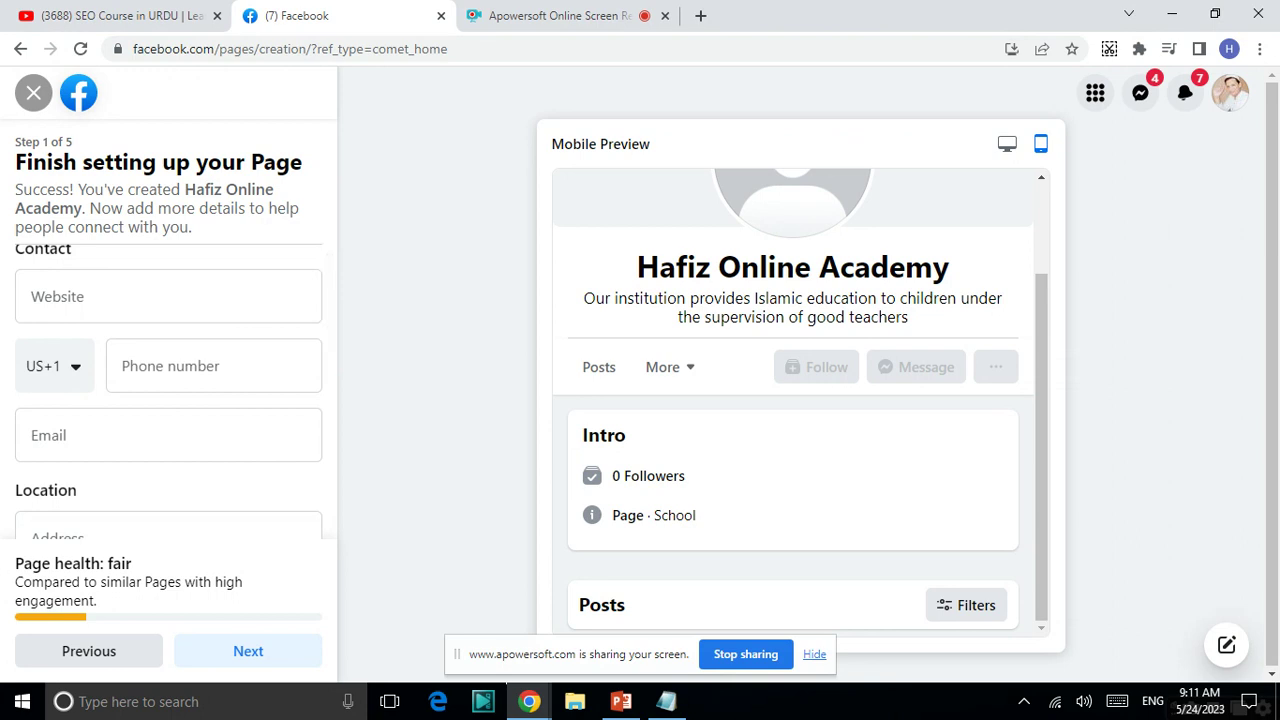
- Set the contact phone's country code to Pakistan (+92)
left_click(76, 292)
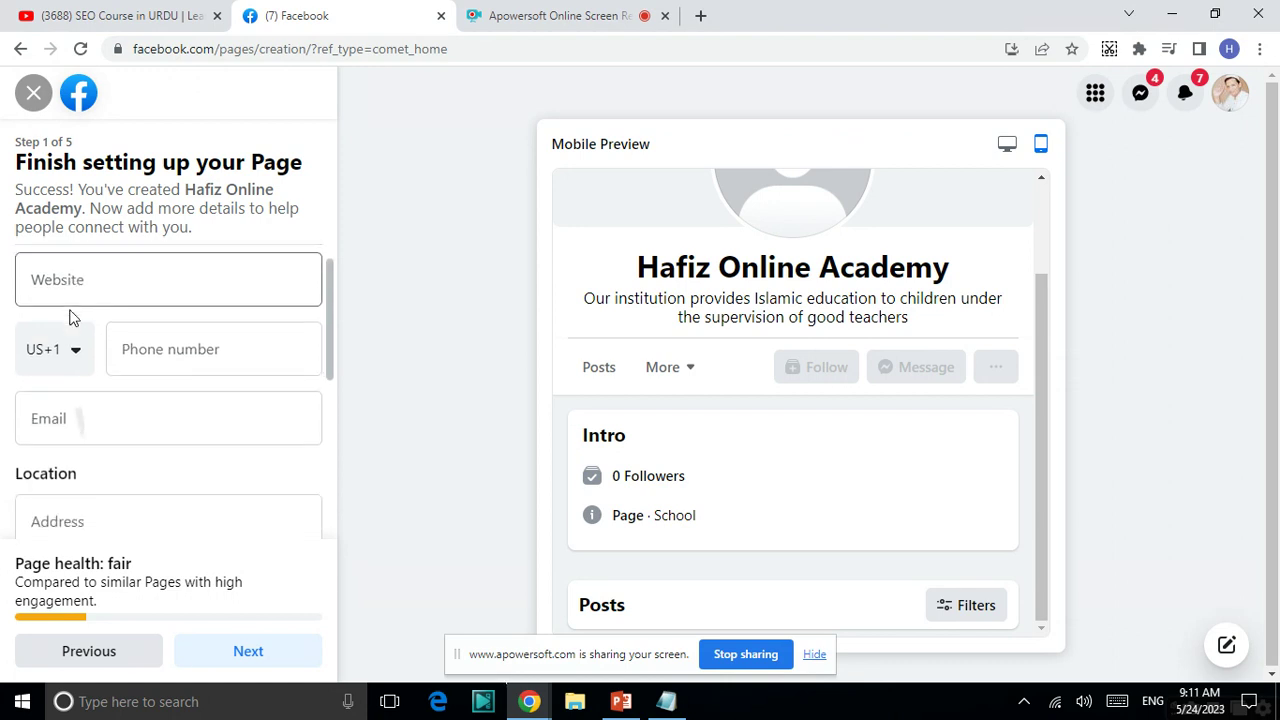
left_click(178, 346)
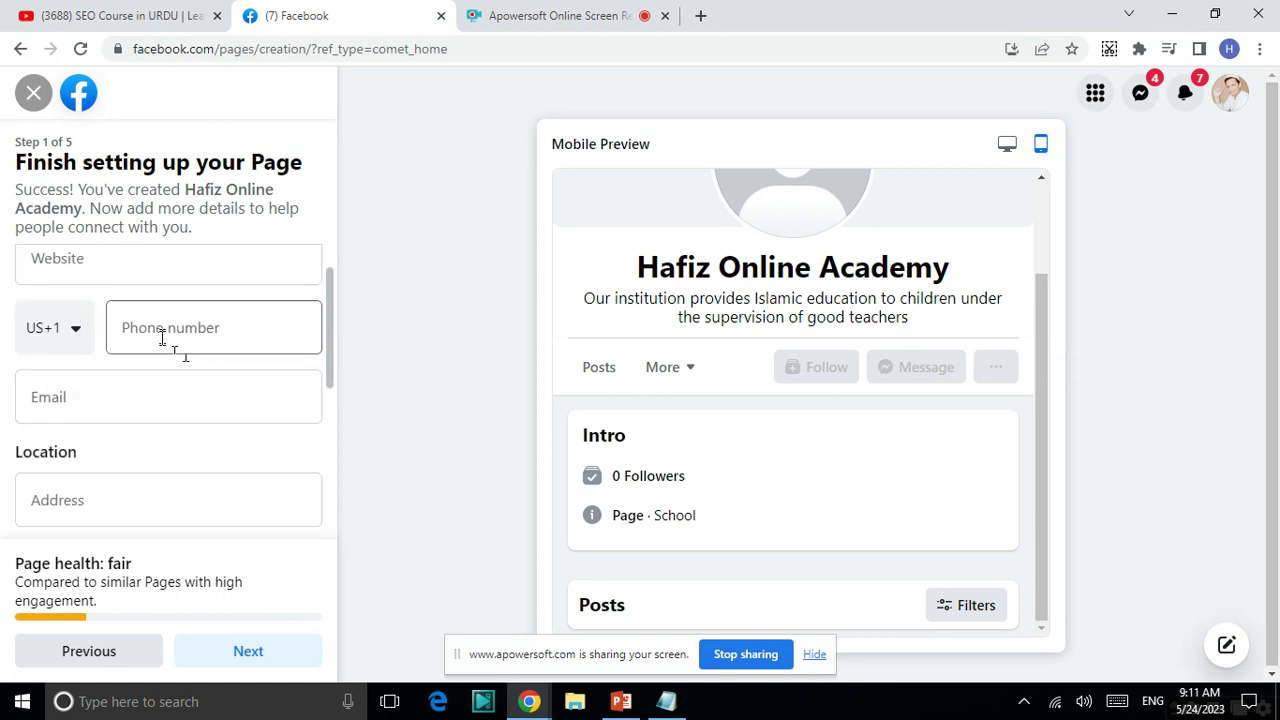
left_click(163, 338)
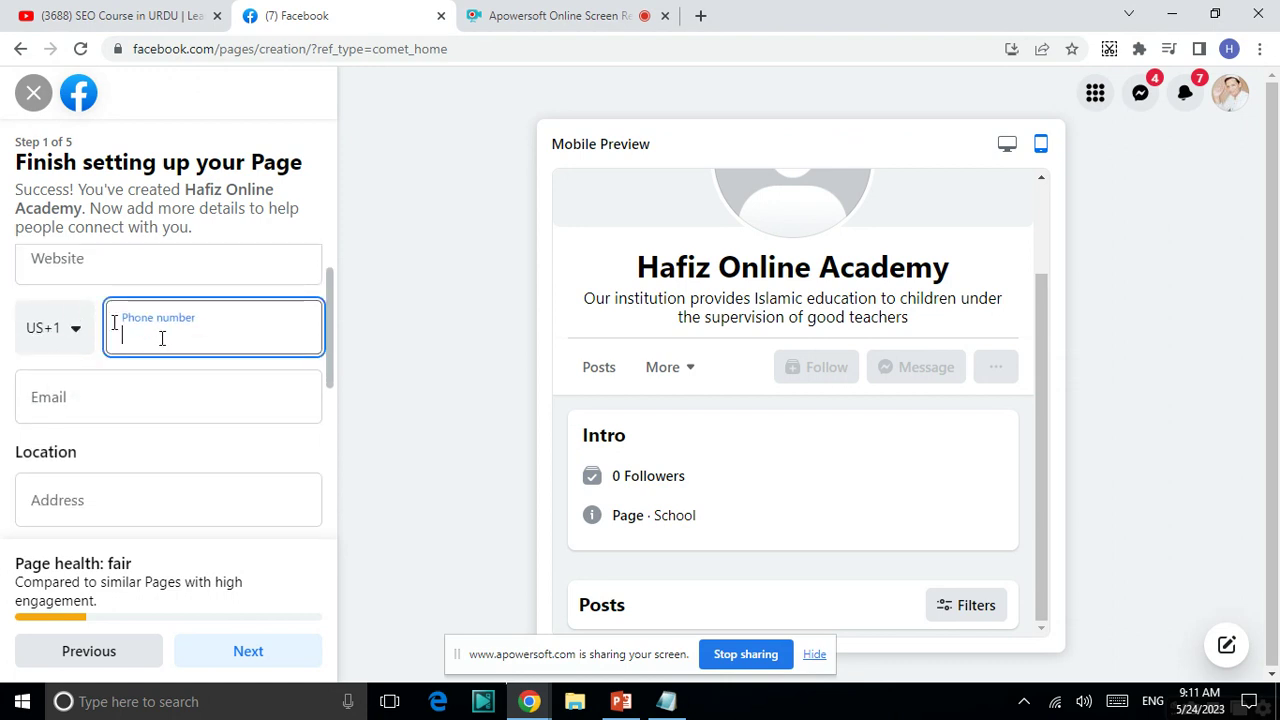
left_click(52, 333)
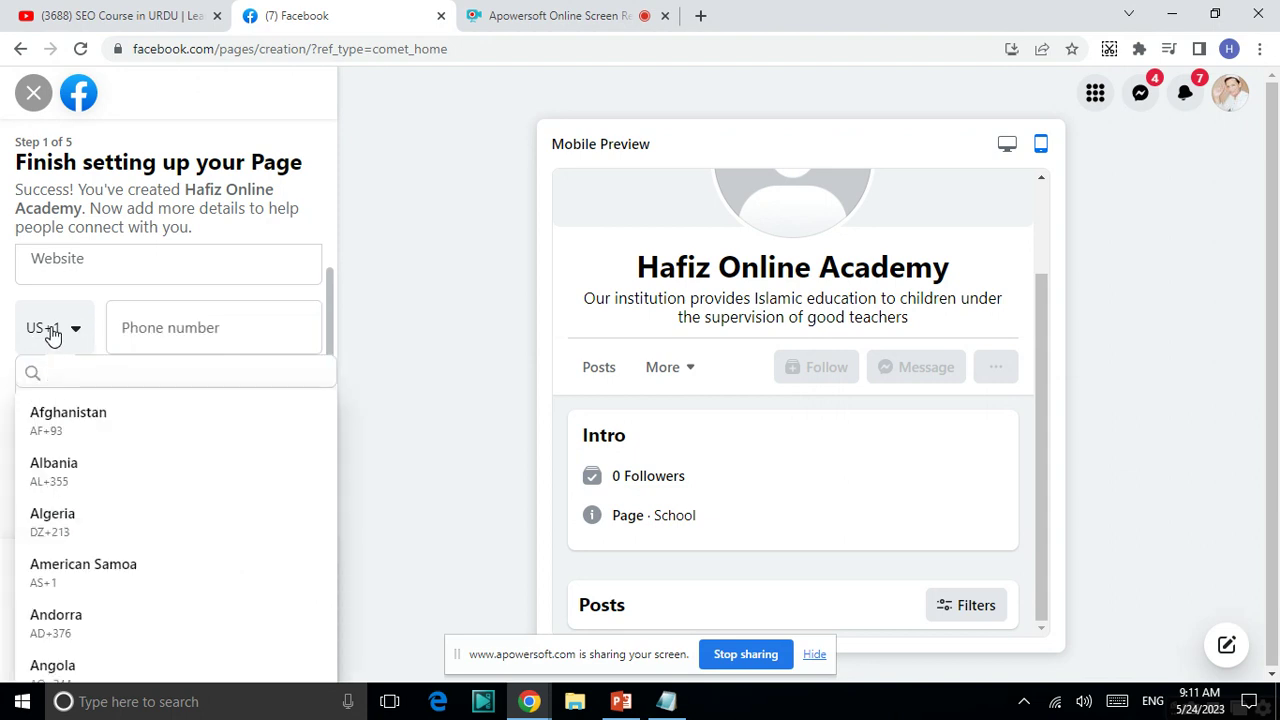
type("pl")
key("BackSpace")
type("al")
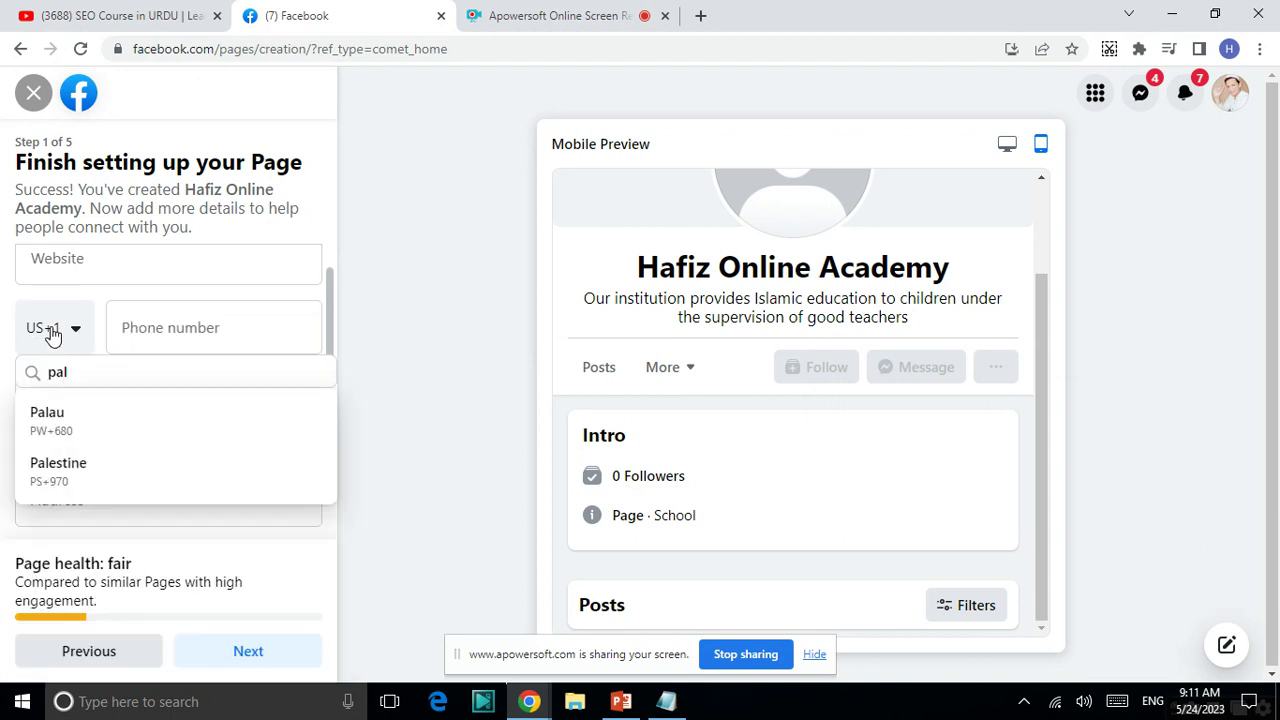
key("BackSpace")
type("ki")
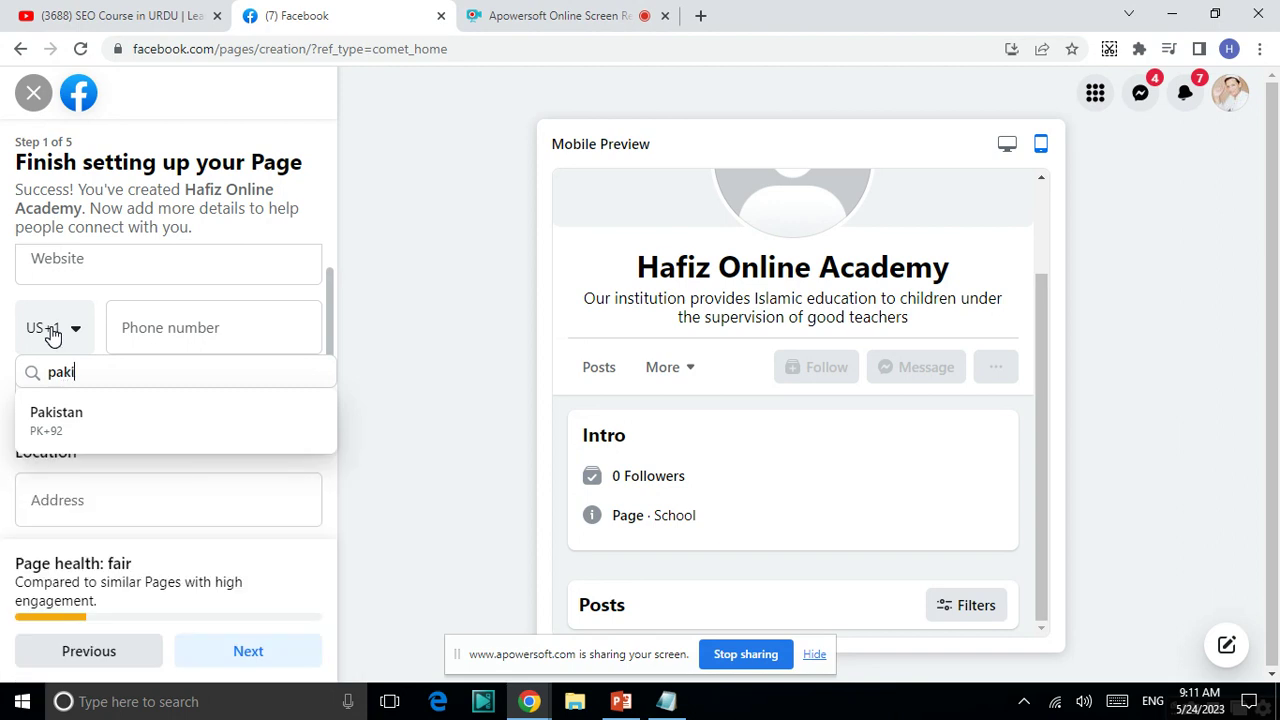
left_click(55, 418)
left_click(161, 327)
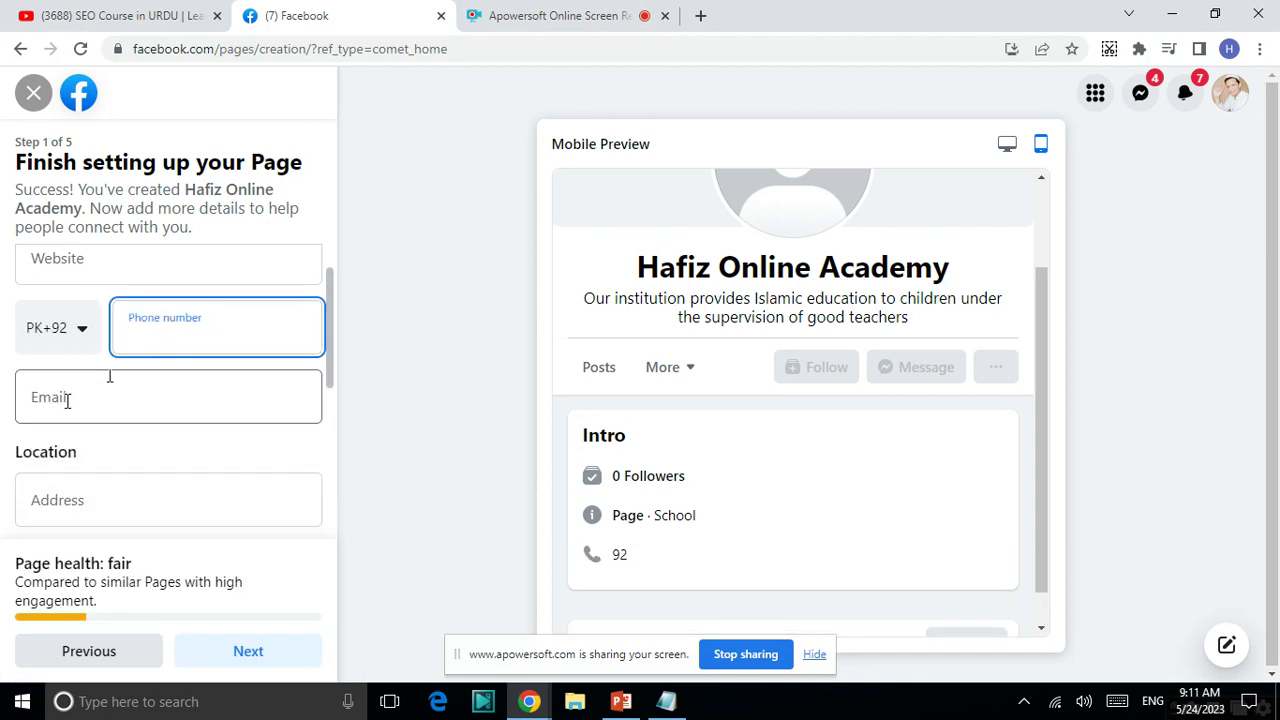
- Mark the Page's opening hours as Always open
scroll(65, 402, "down", 1)
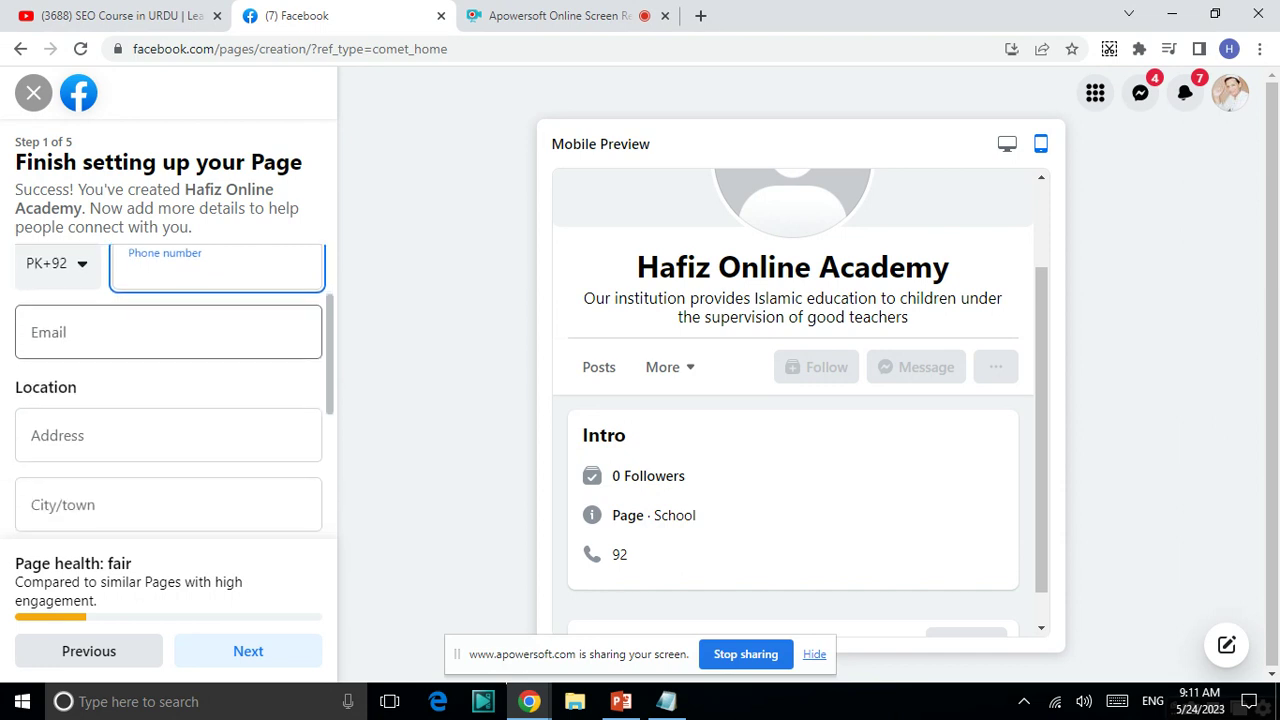
scroll(65, 402, "down", 1)
scroll(168, 400, "down", 1)
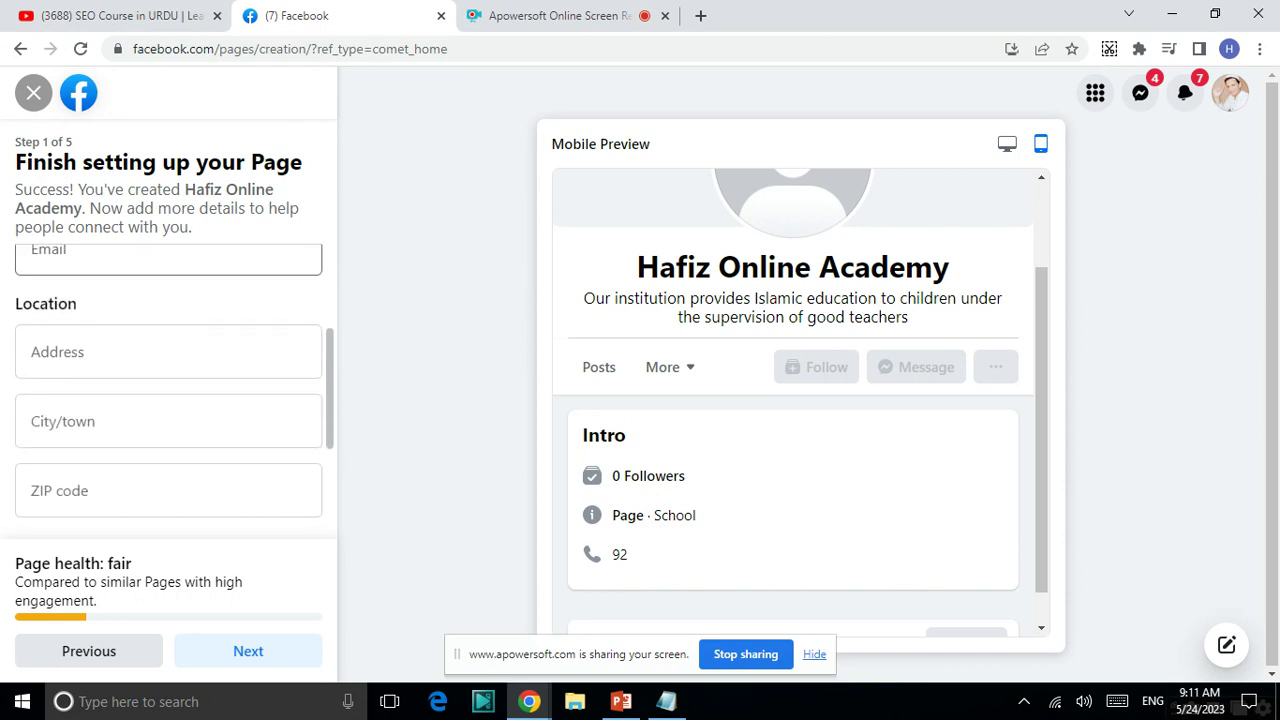
scroll(46, 358, "down", 1)
scroll(46, 358, "down", 3)
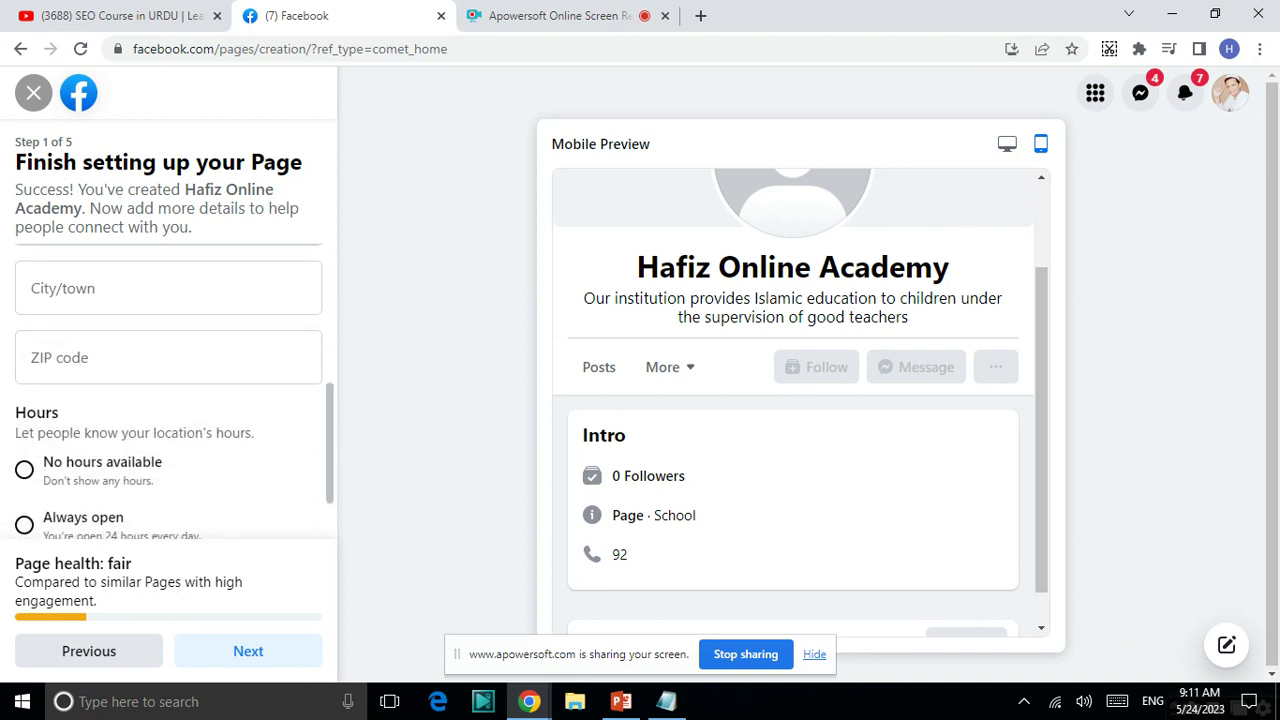
scroll(46, 358, "down", 1)
scroll(46, 358, "up", 2)
scroll(46, 358, "down", 3)
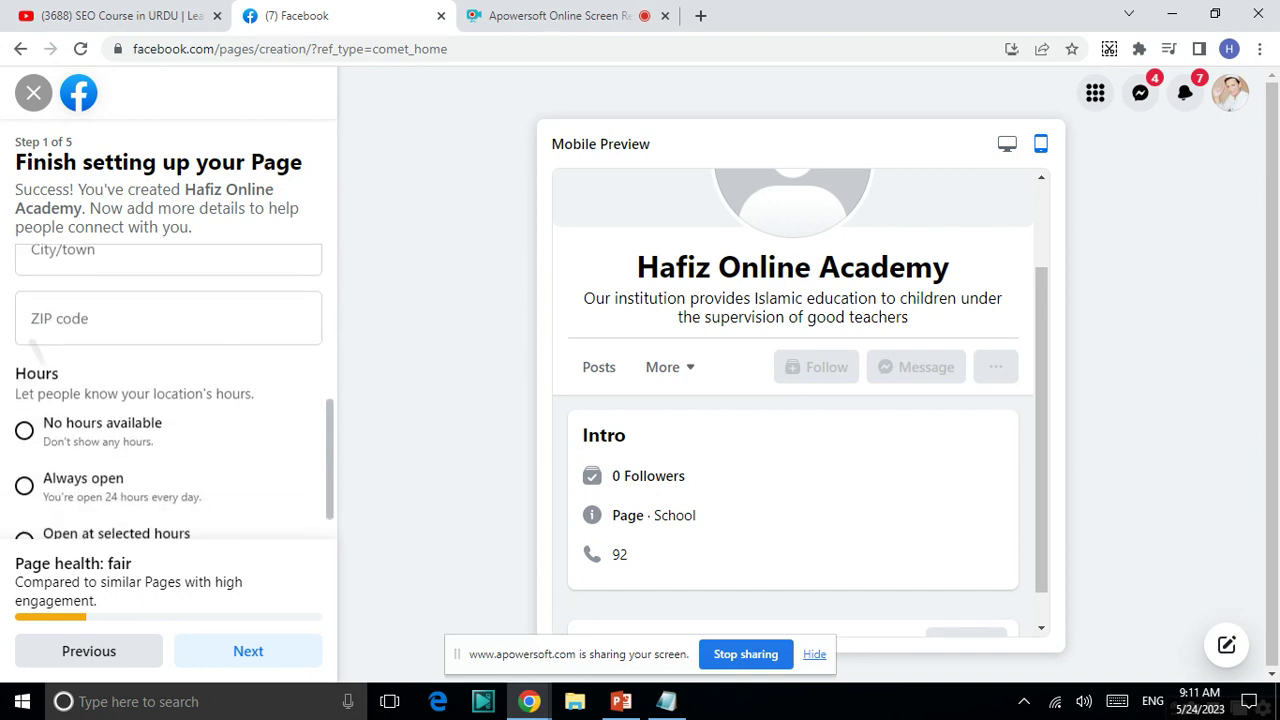
scroll(46, 358, "down", 1)
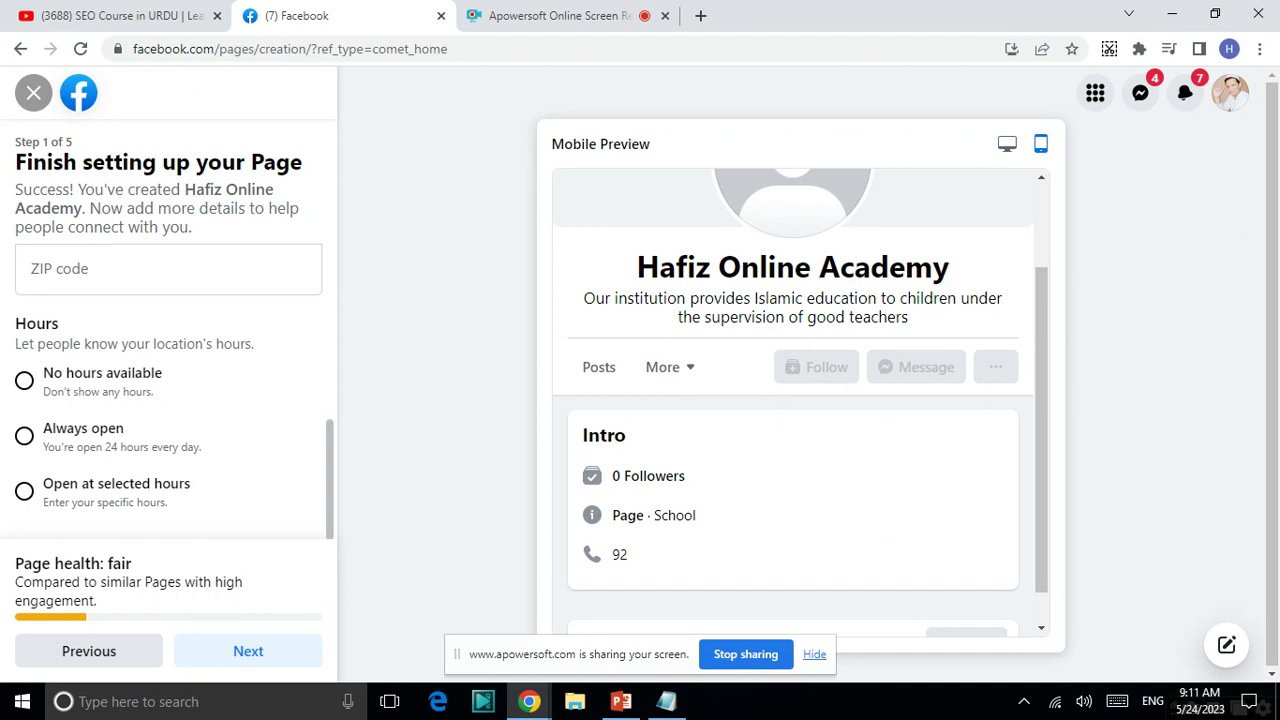
left_click(72, 443)
scroll(30, 448, "up", 2)
scroll(40, 400, "down", 2)
scroll(50, 352, "up", 2)
scroll(52, 350, "up", 4)
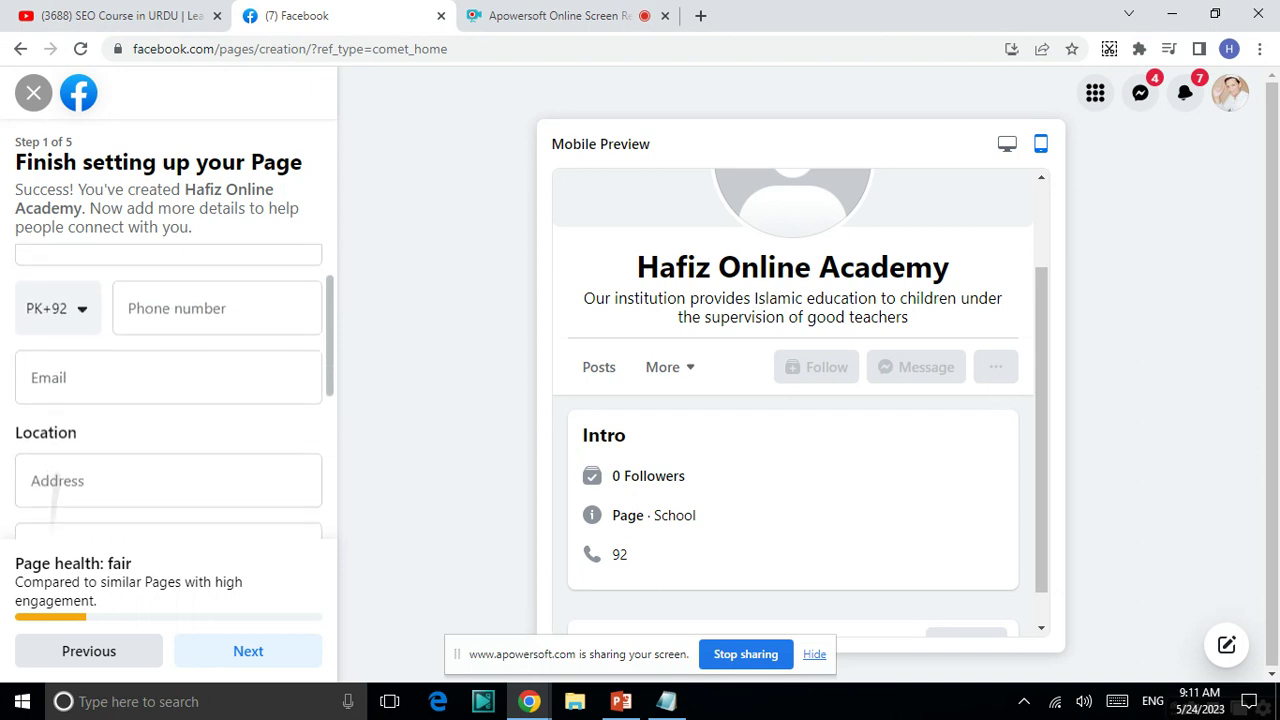
scroll(52, 340, "down", 5)
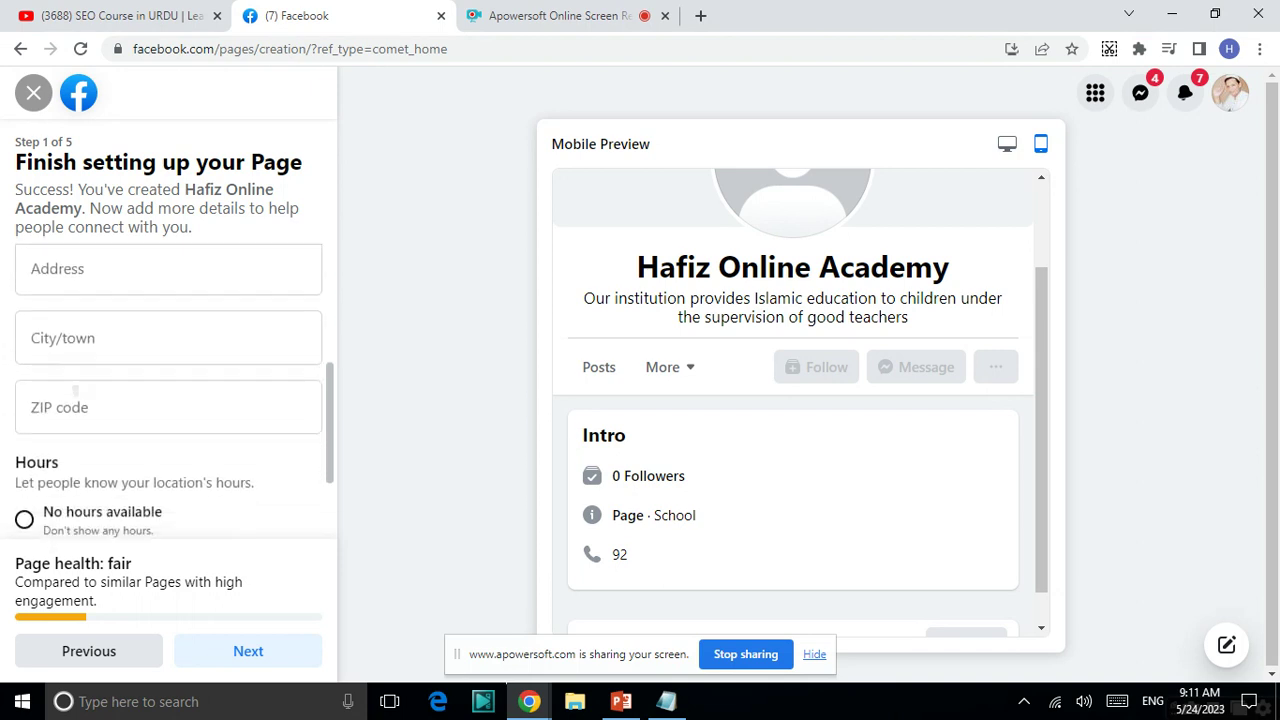
scroll(52, 336, "up", 3)
scroll(52, 336, "down", 3)
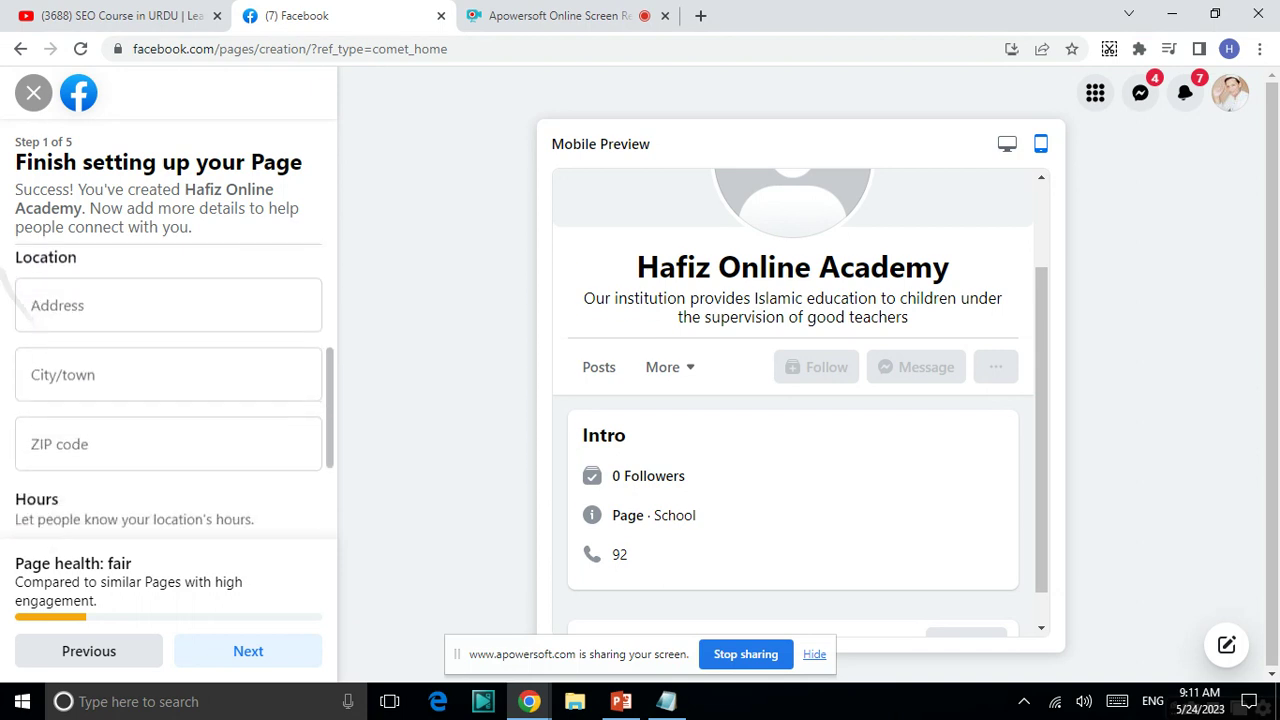
scroll(168, 390, "down", 2)
- Enter the contact phone number to clear the validation error and continue to Step 2
left_click(248, 651)
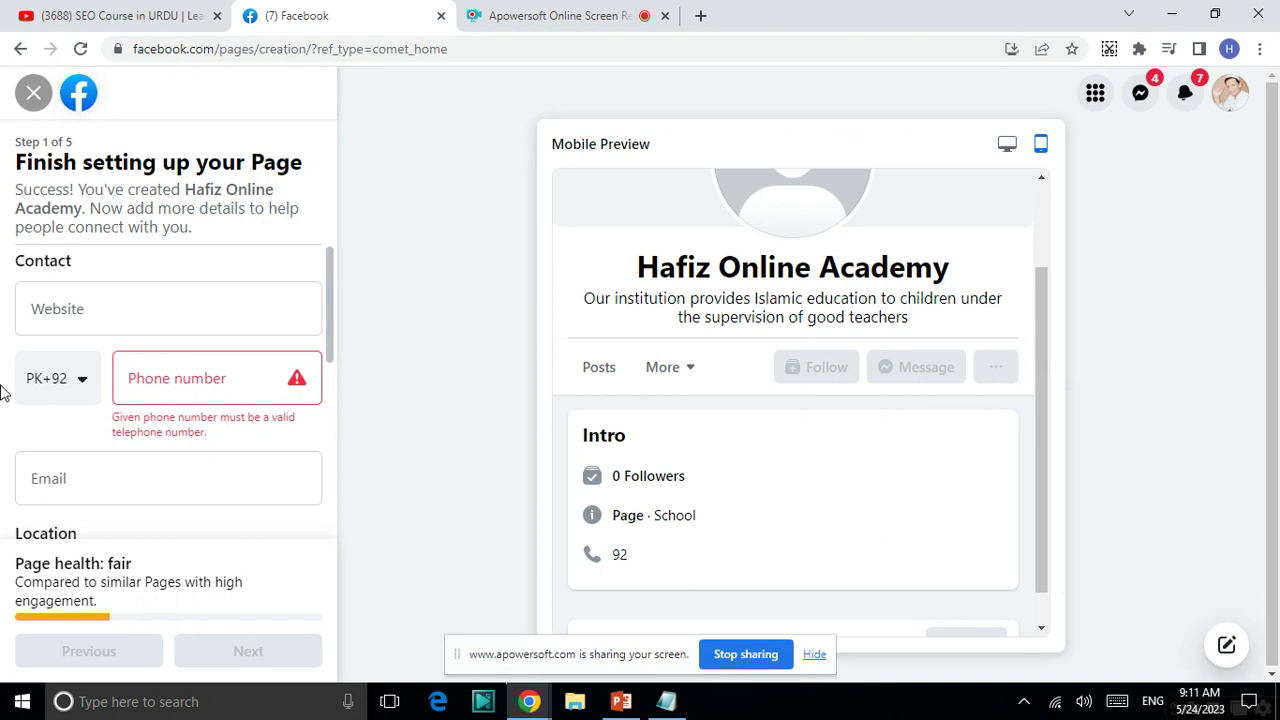
left_click(186, 400)
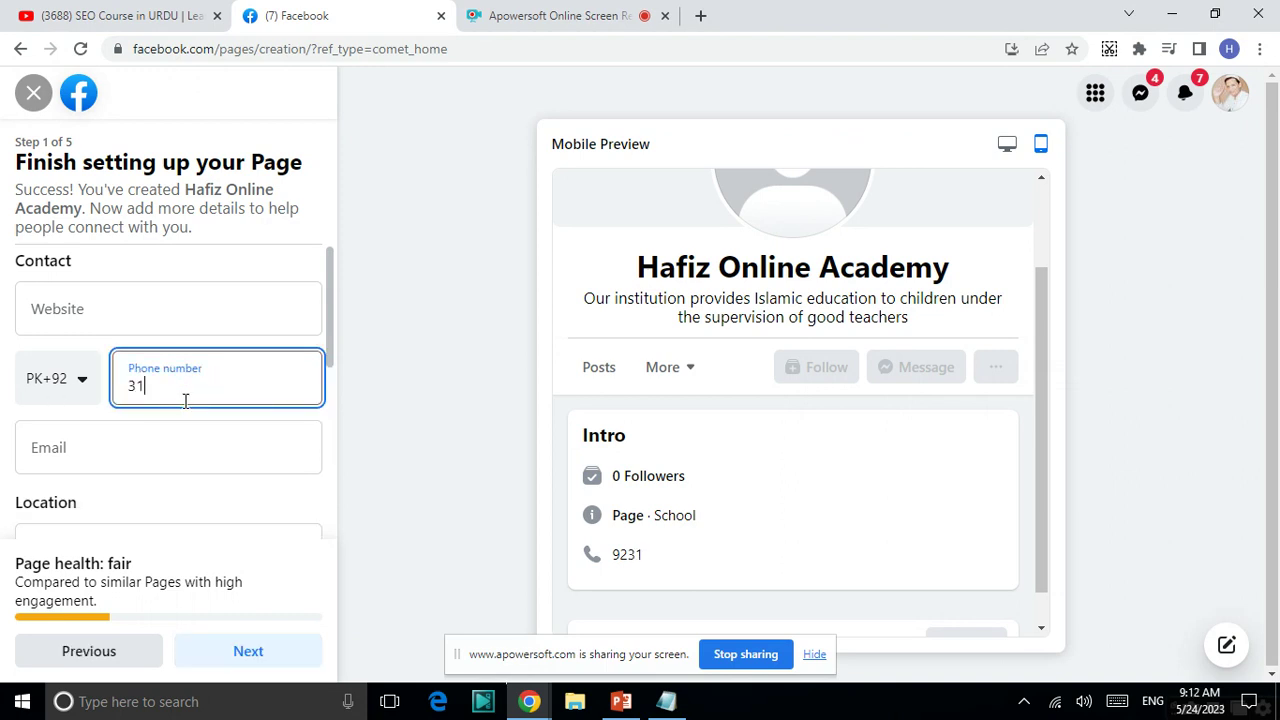
key("Return")
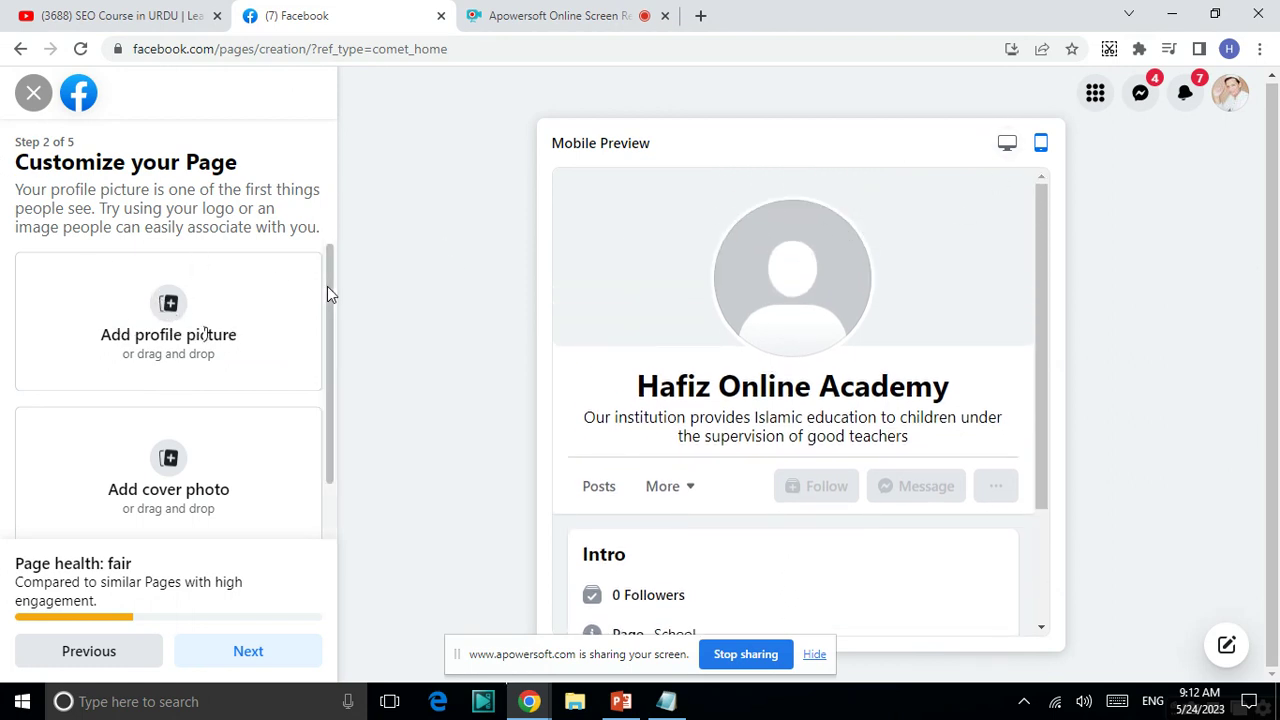
left_click(170, 315)
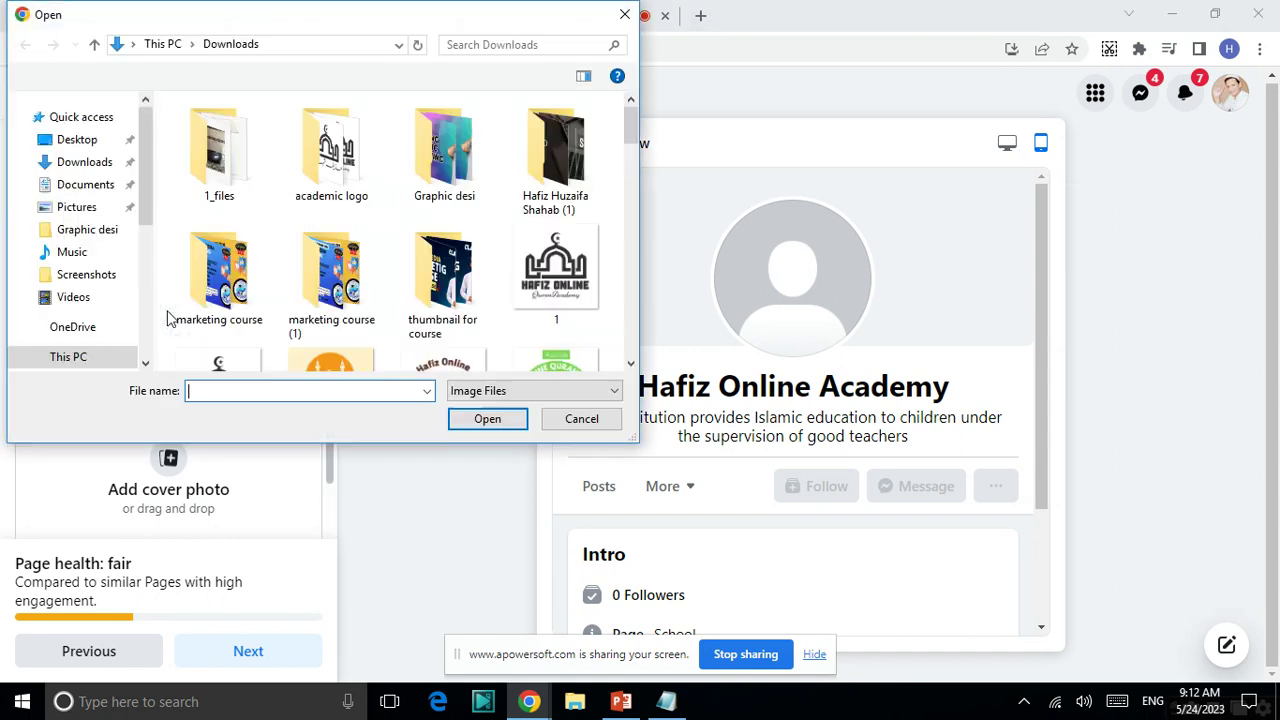
double_click(317, 200)
double_click(460, 125)
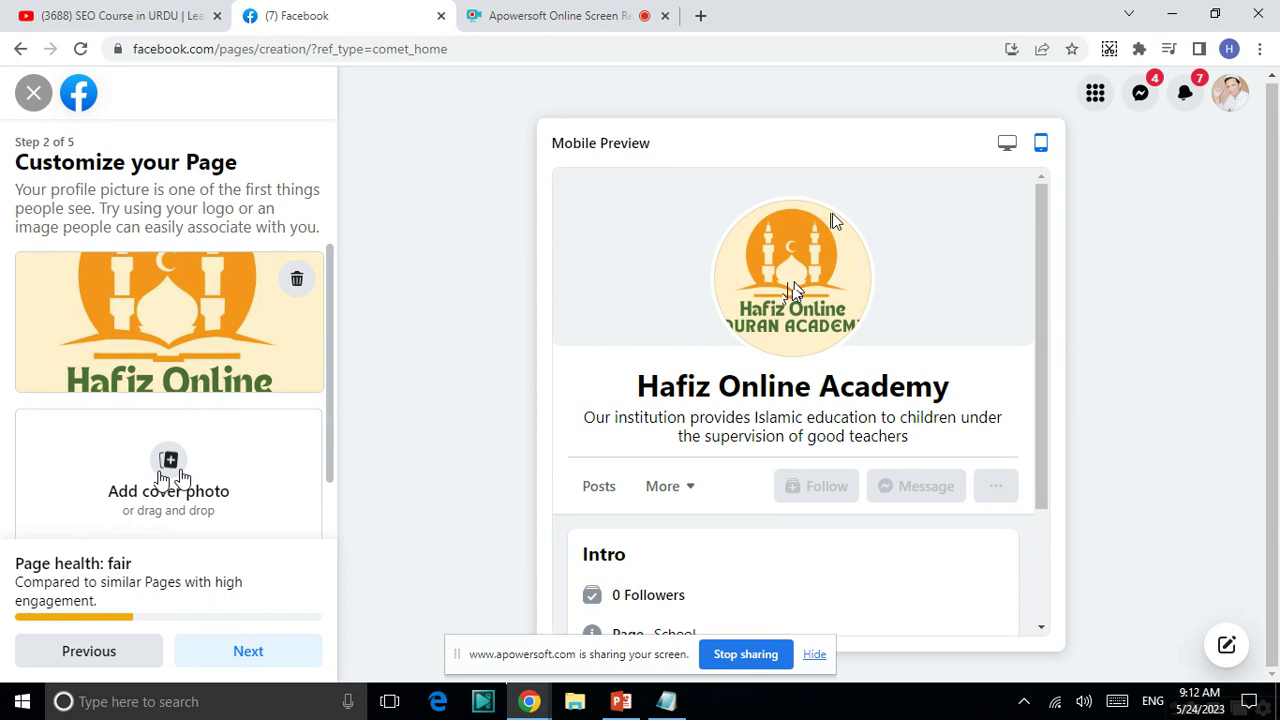
- Upload the 'cover academy' image from Downloads as the Page's cover photo
left_click(180, 470)
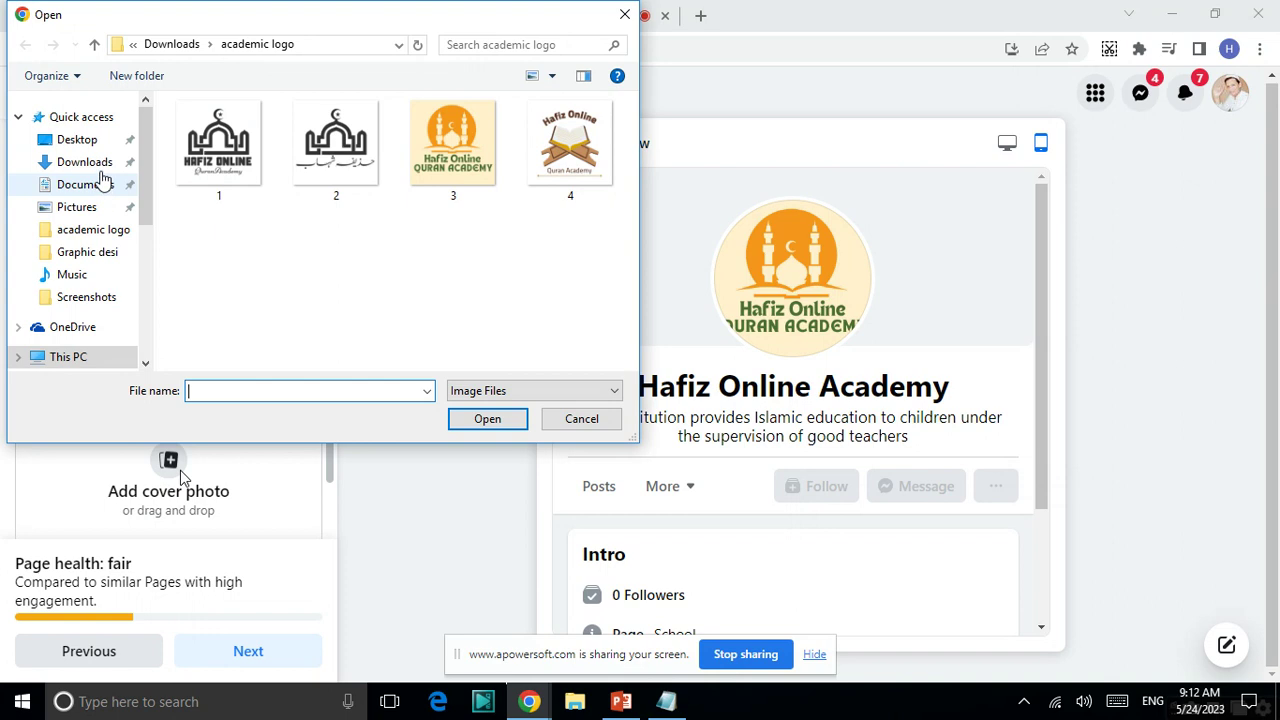
left_click(100, 166)
scroll(390, 230, "down", 5)
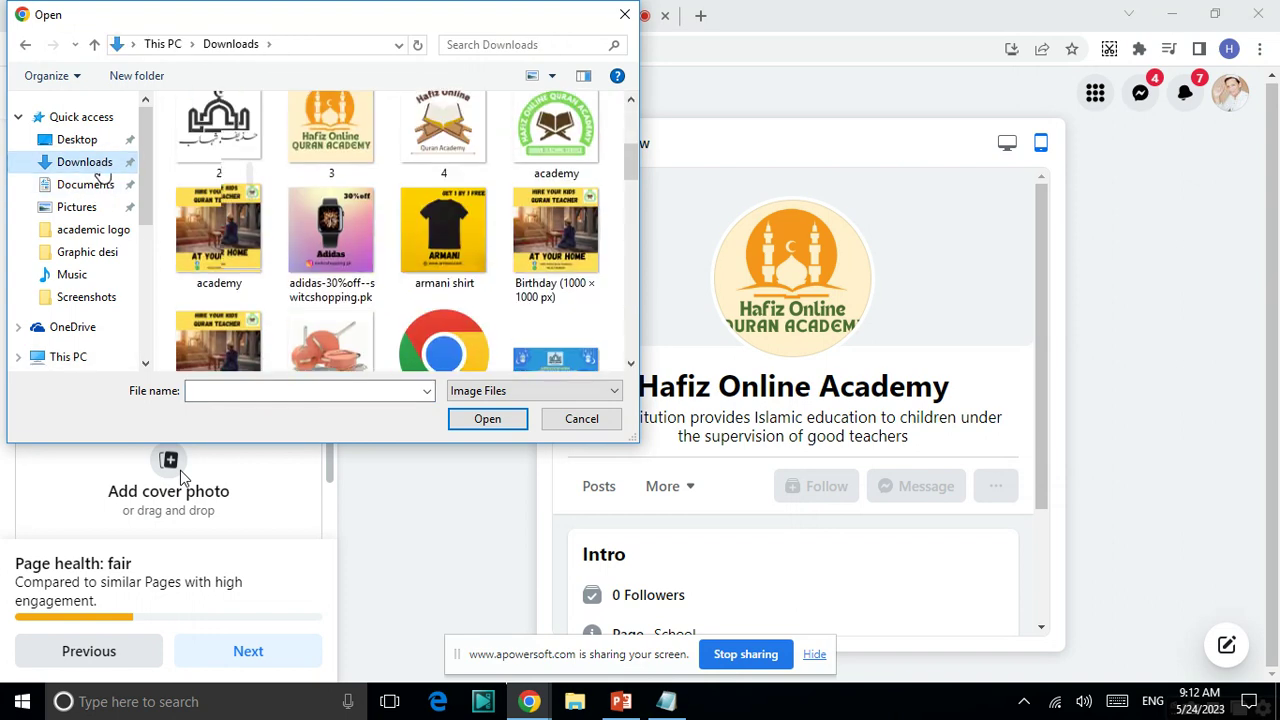
left_click(556, 268)
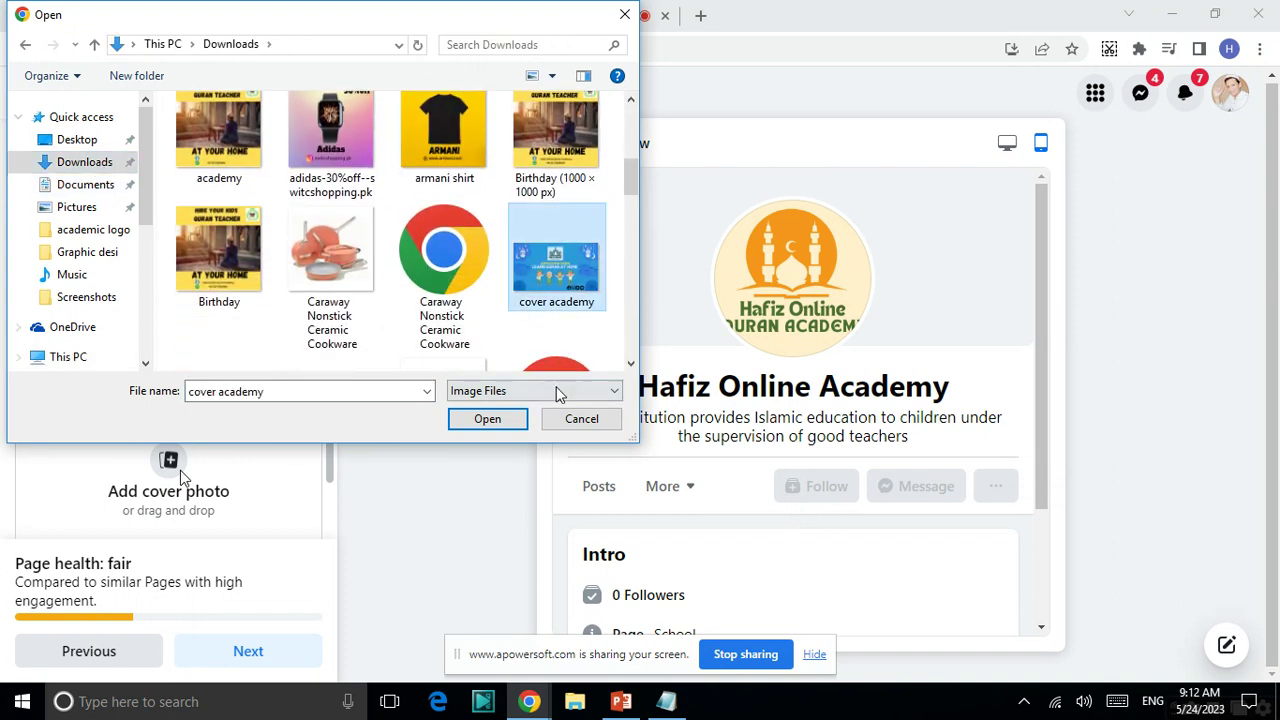
left_click(487, 418)
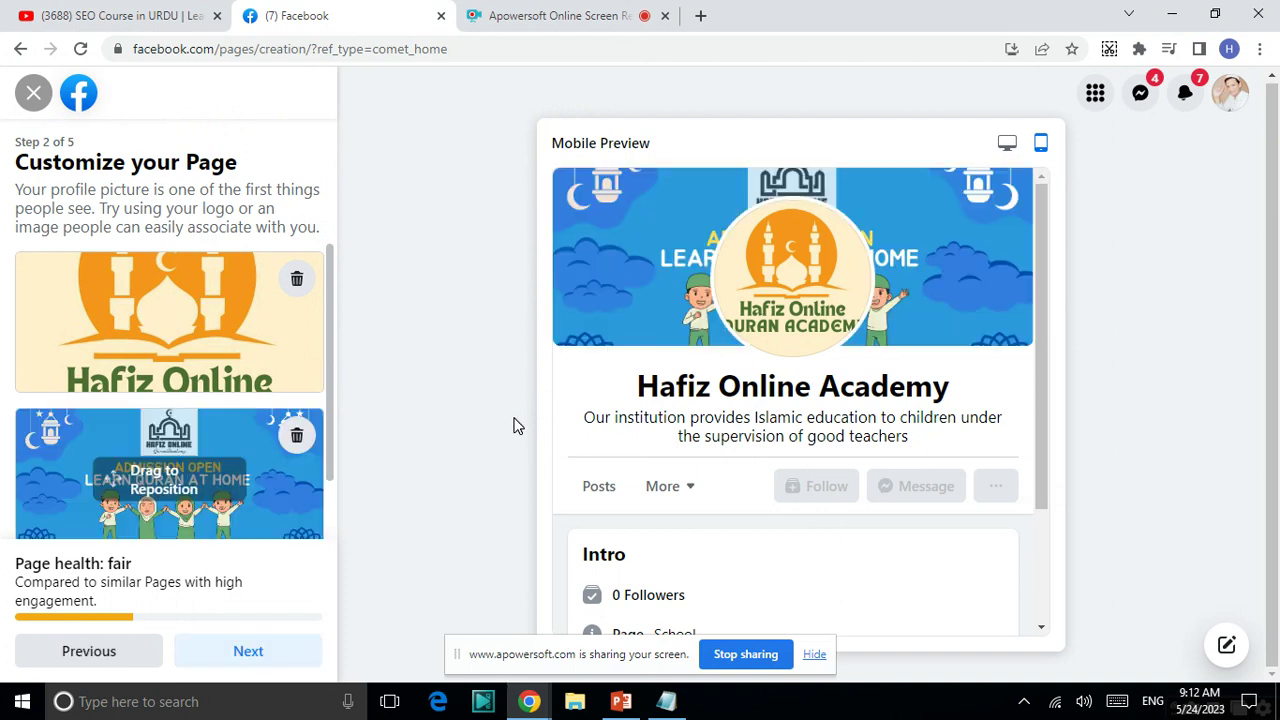
- Search Google for 'facebook cover photo size 2023' to find 820 x 312, then return to Facebook
left_click(700, 16)
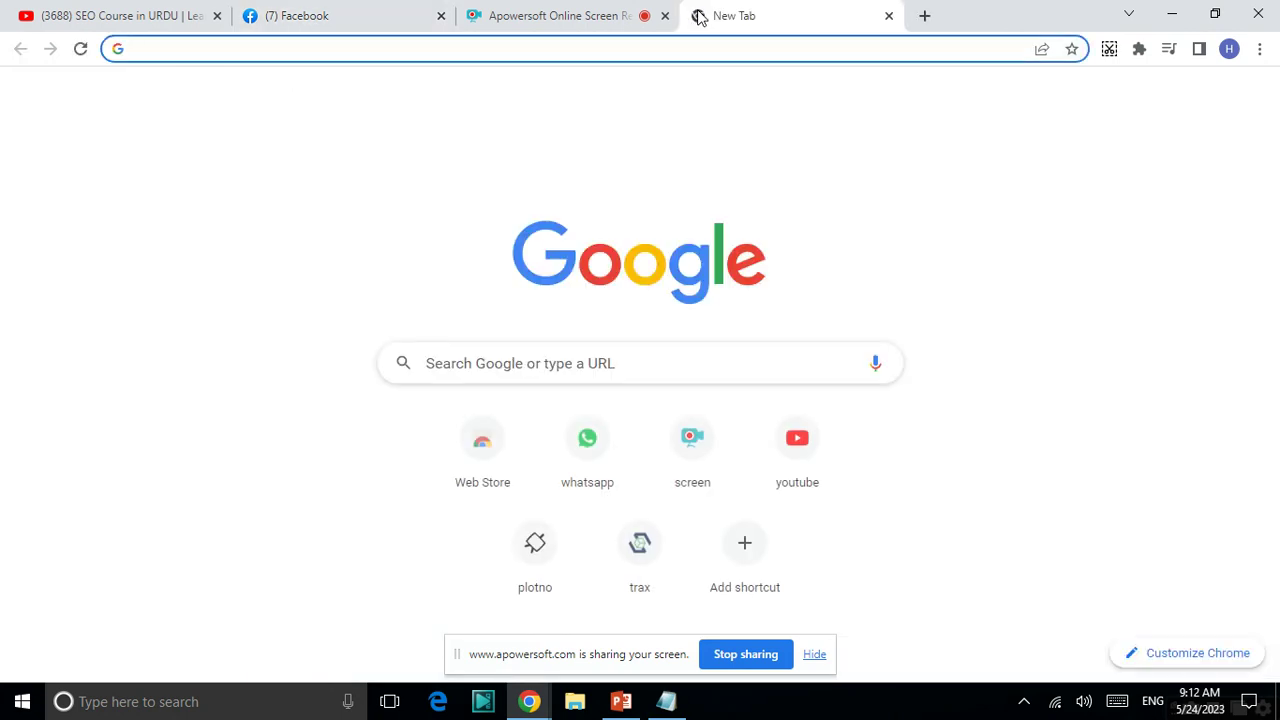
type("facebook.com")
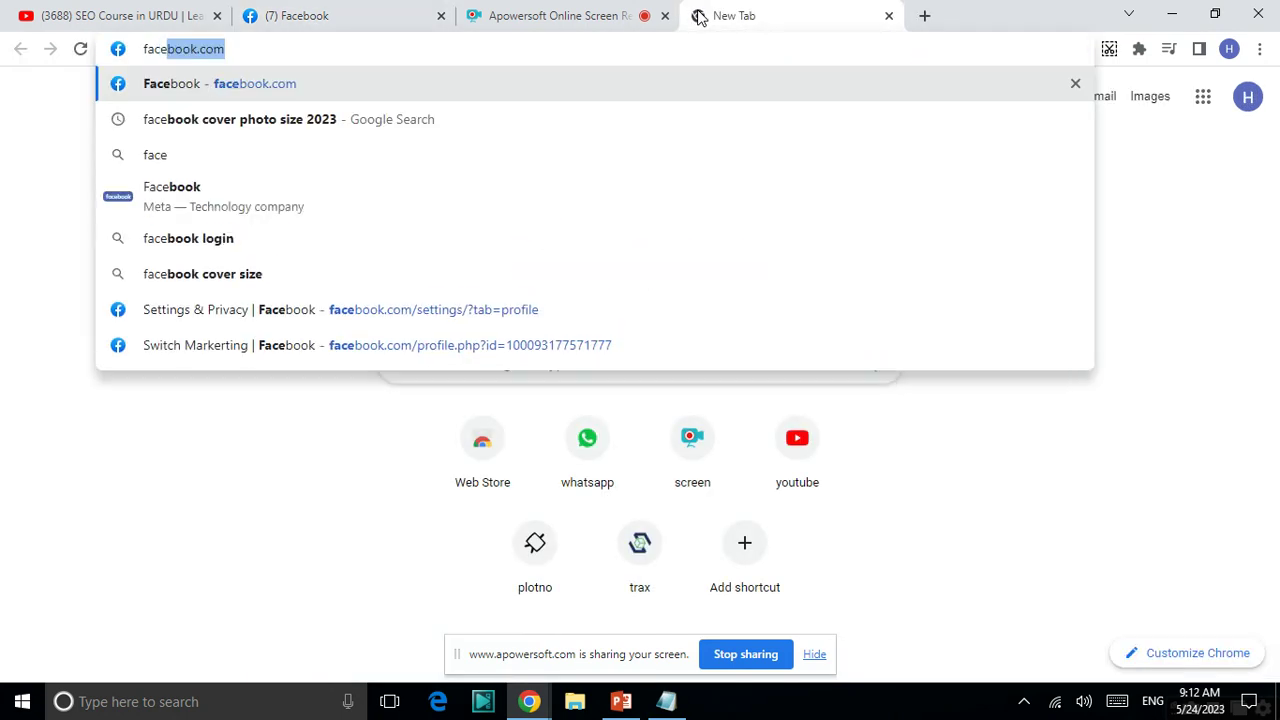
left_click(362, 121)
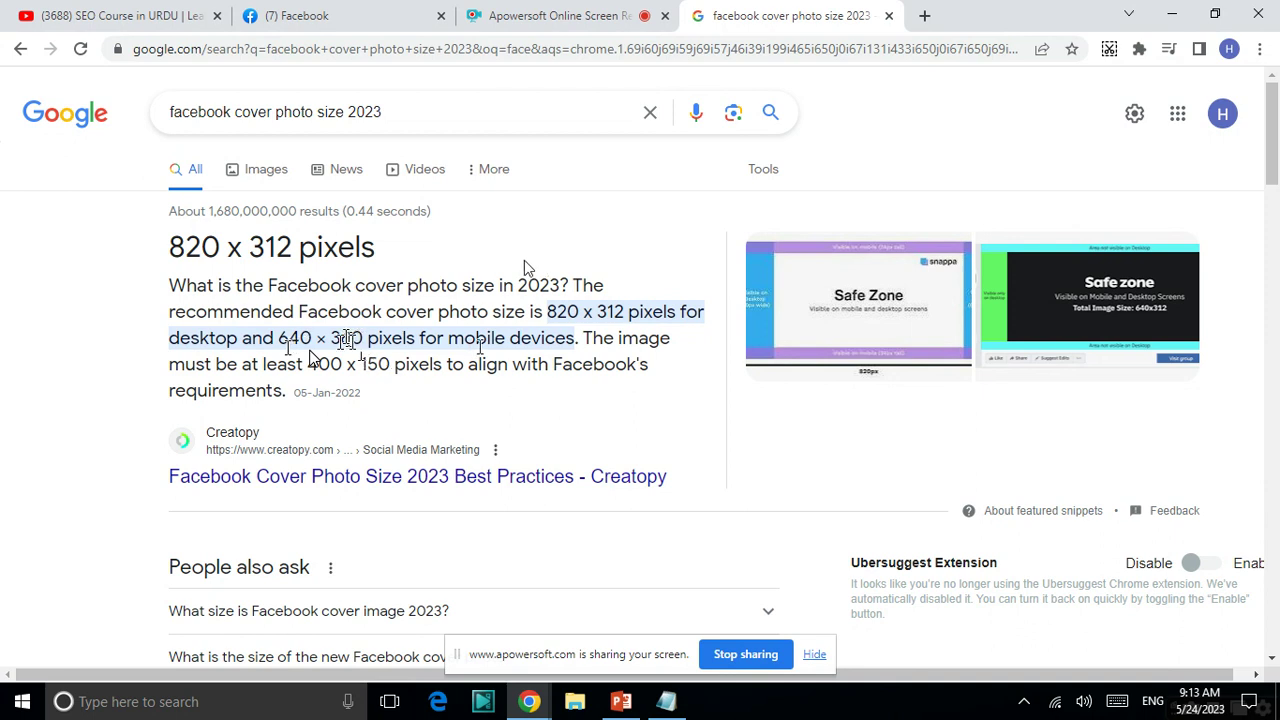
left_click(392, 20)
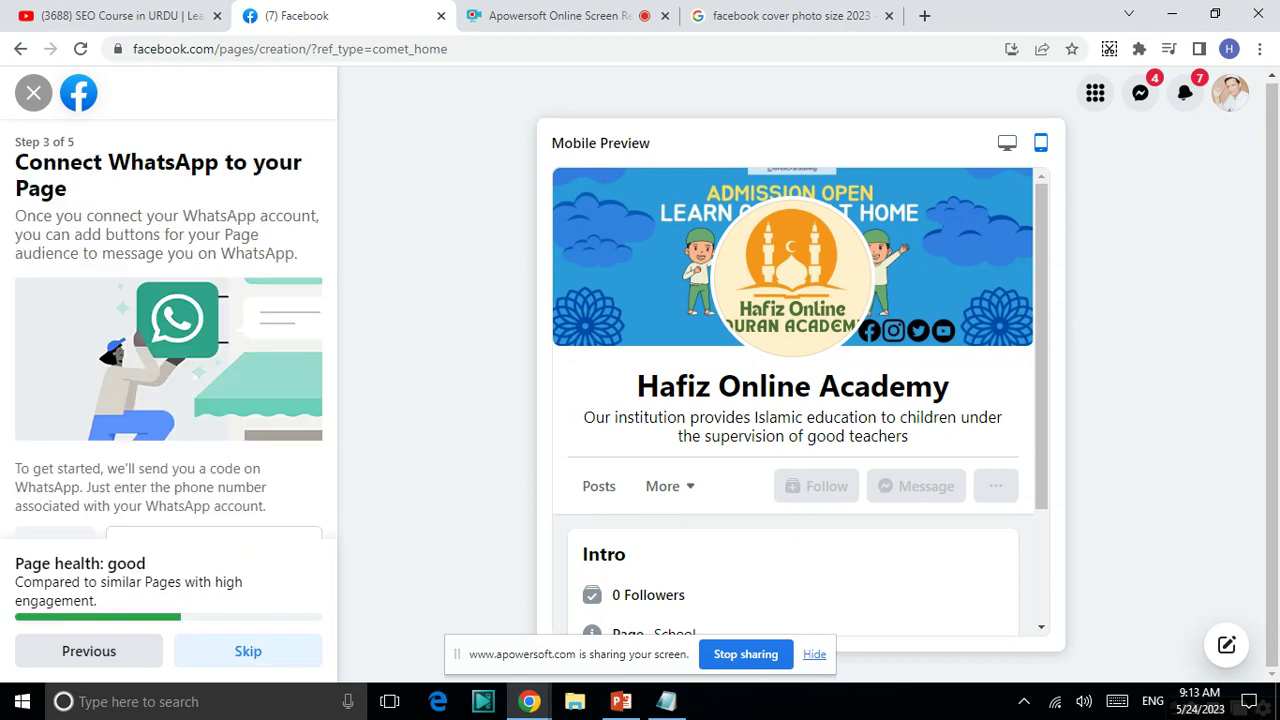
- Go back to Step 2, drag the cover photo slightly down, and start adding an action button
scroll(168, 405, "down", 1)
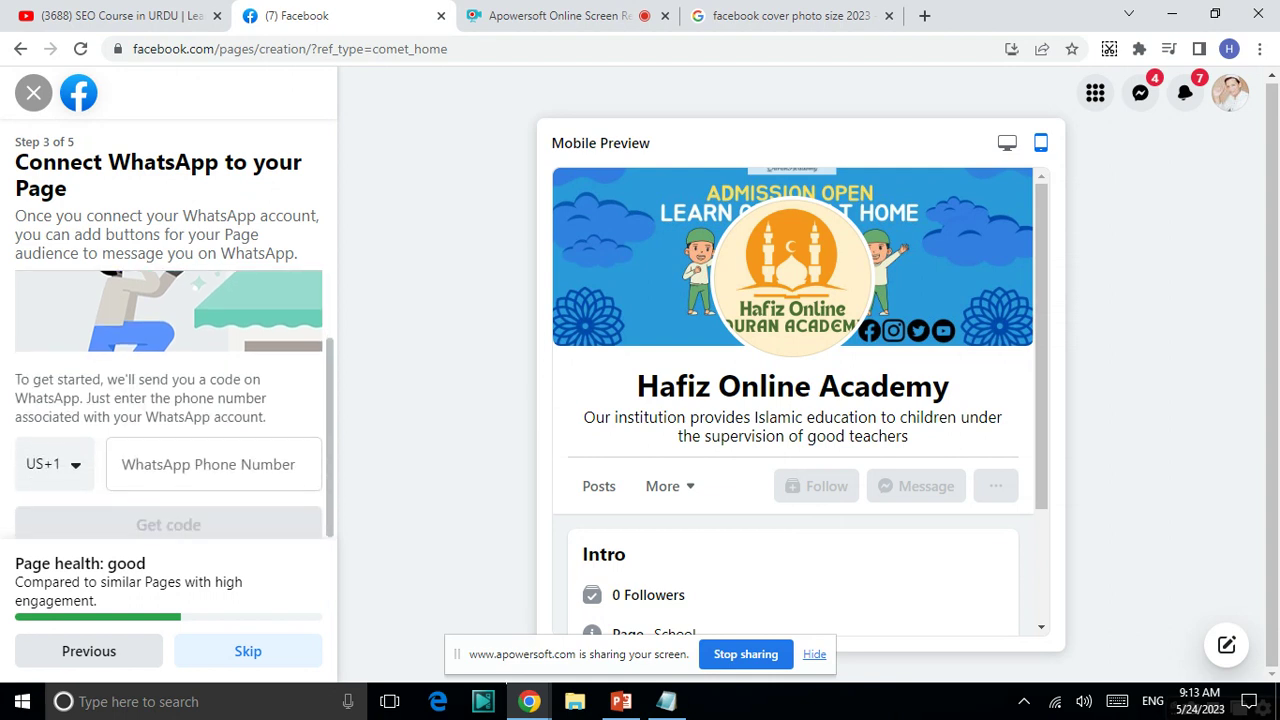
scroll(168, 405, "up", 1)
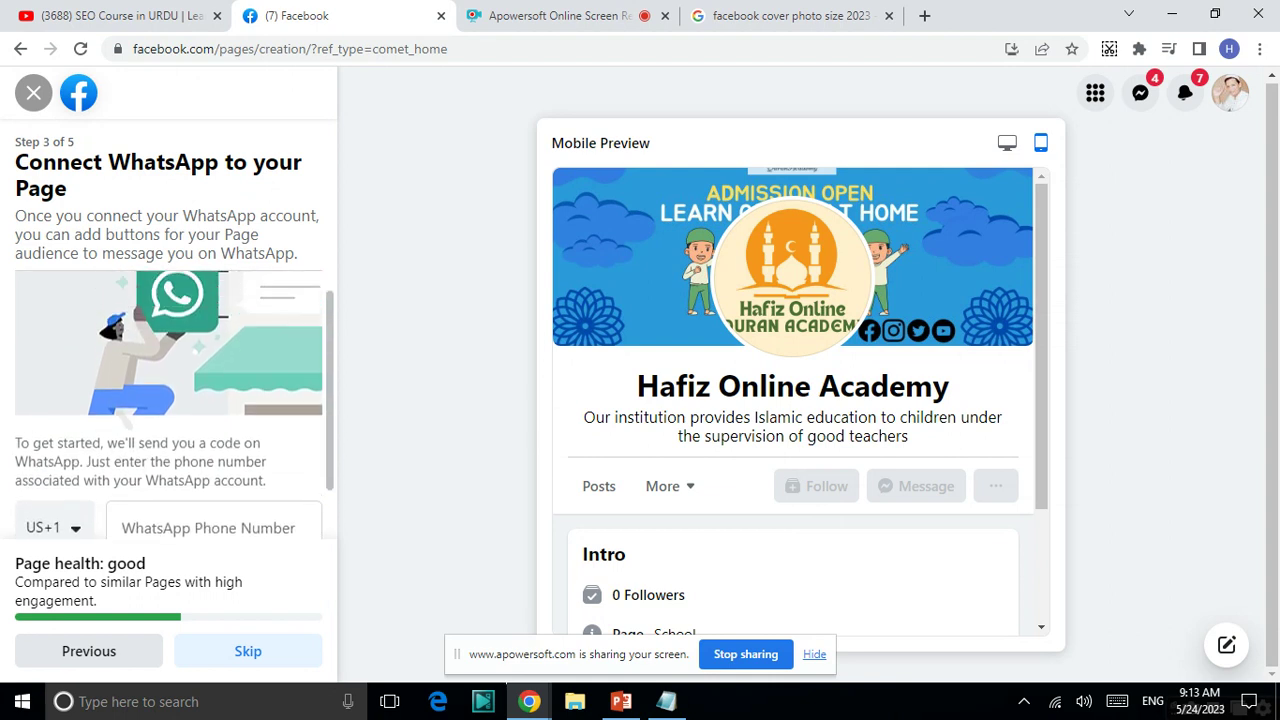
scroll(168, 405, "down", 1)
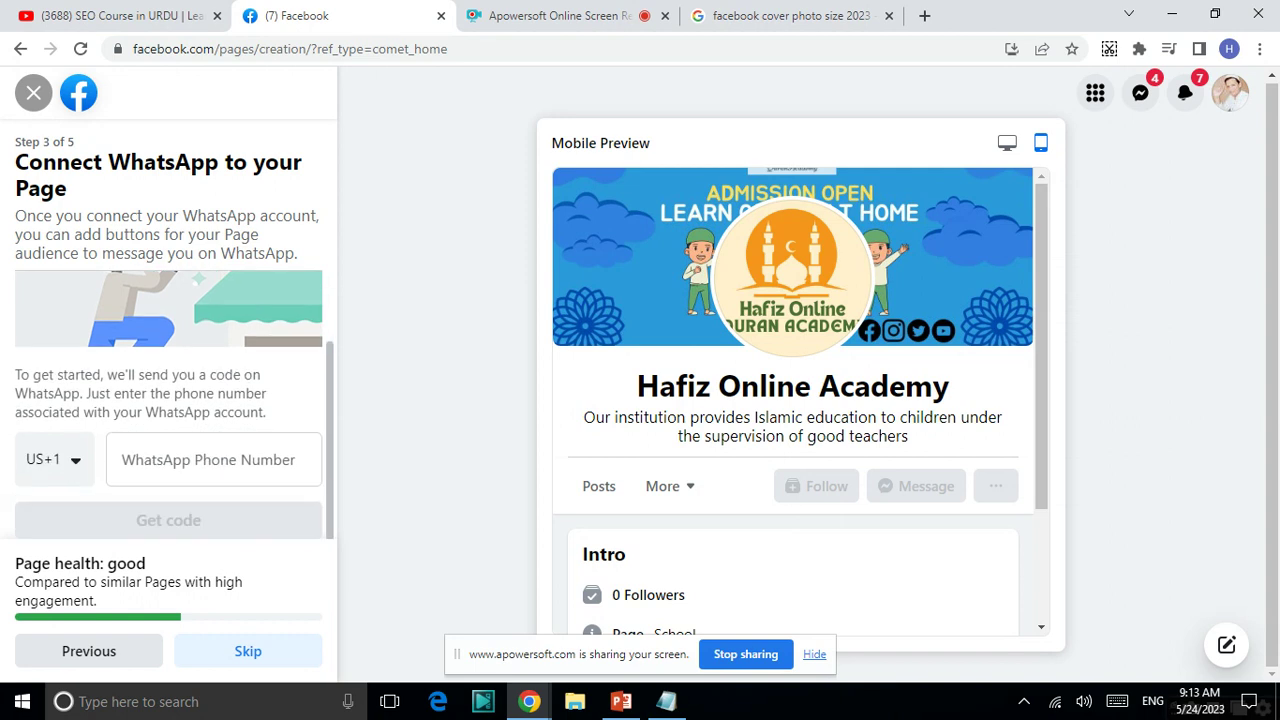
scroll(168, 405, "up", 1)
left_click(89, 651)
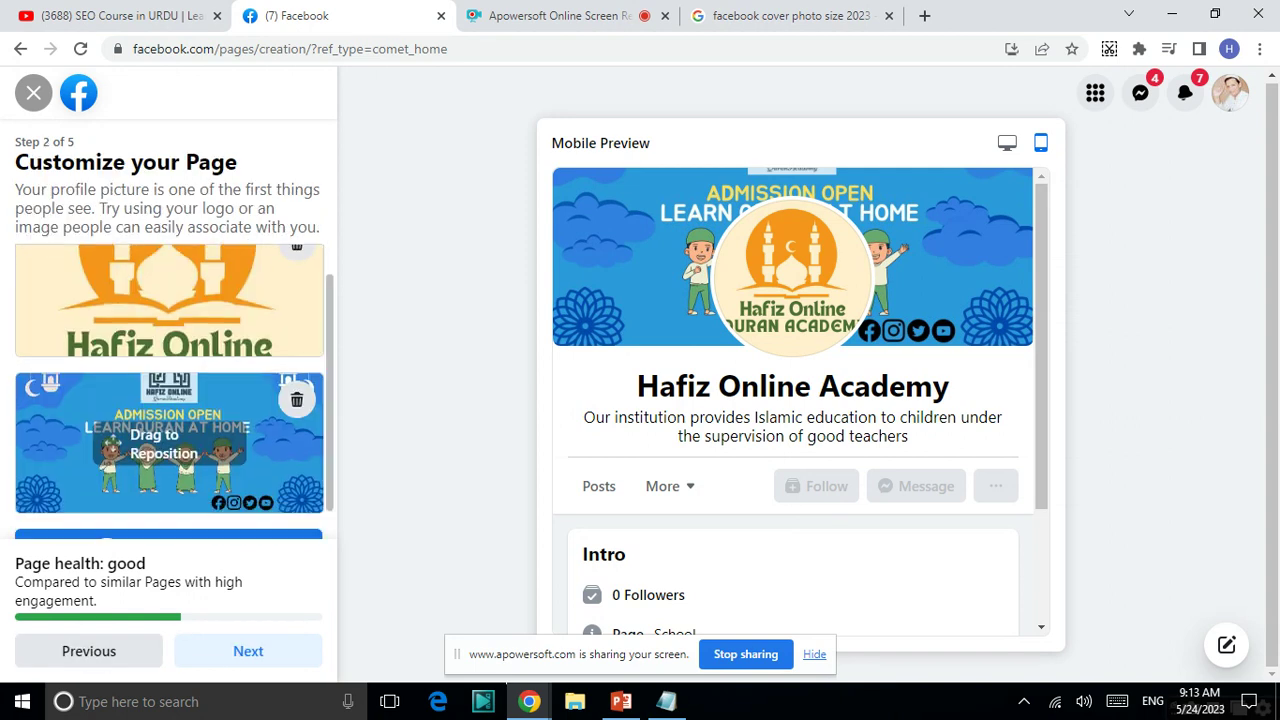
mouse_move(113, 407)
left_mouse_down()
mouse_move(113, 434)
mouse_move(113, 408)
mouse_move(113, 422)
left_mouse_up()
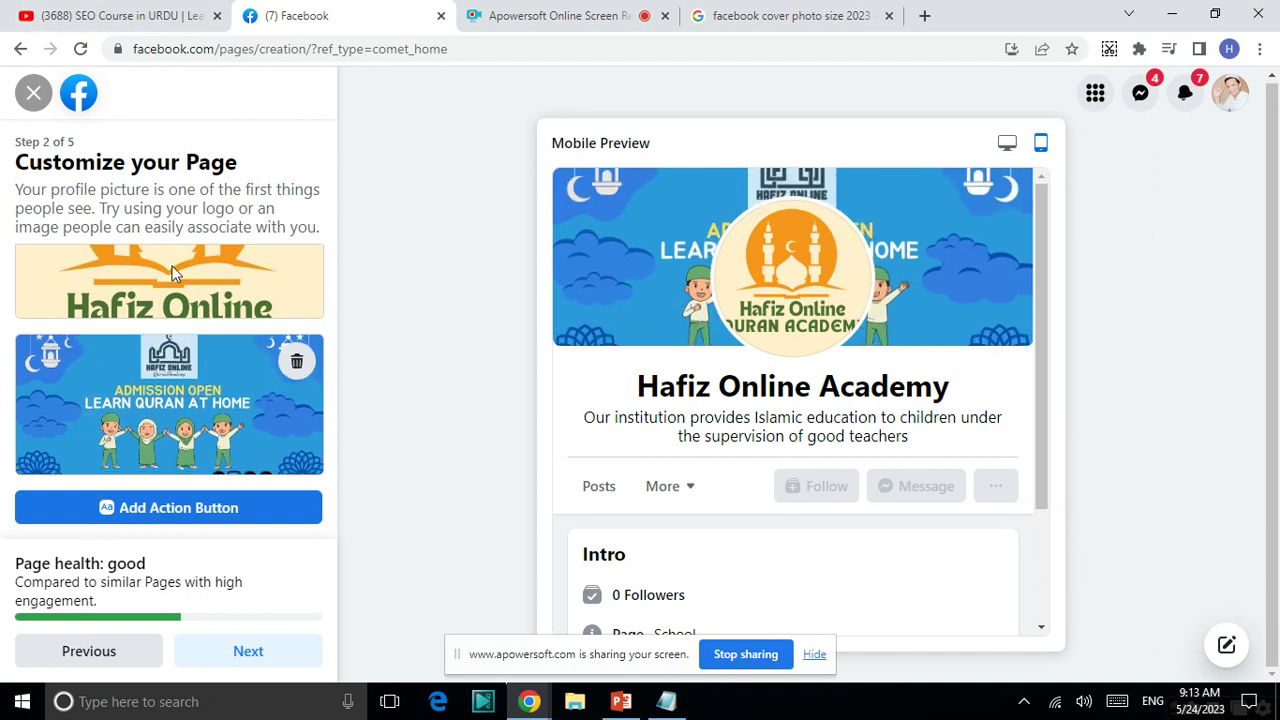
left_click(147, 507)
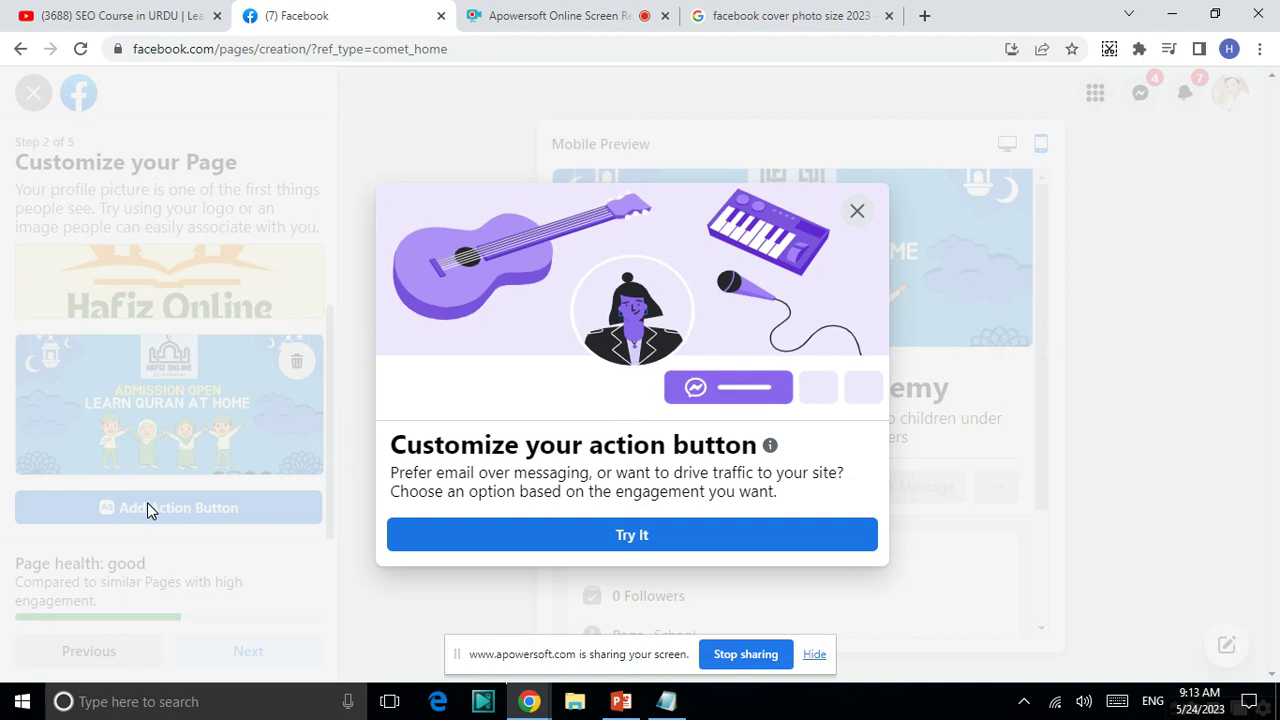
- Browse the action button options, select Send WhatsApp Message, then close the dialog
left_click(610, 533)
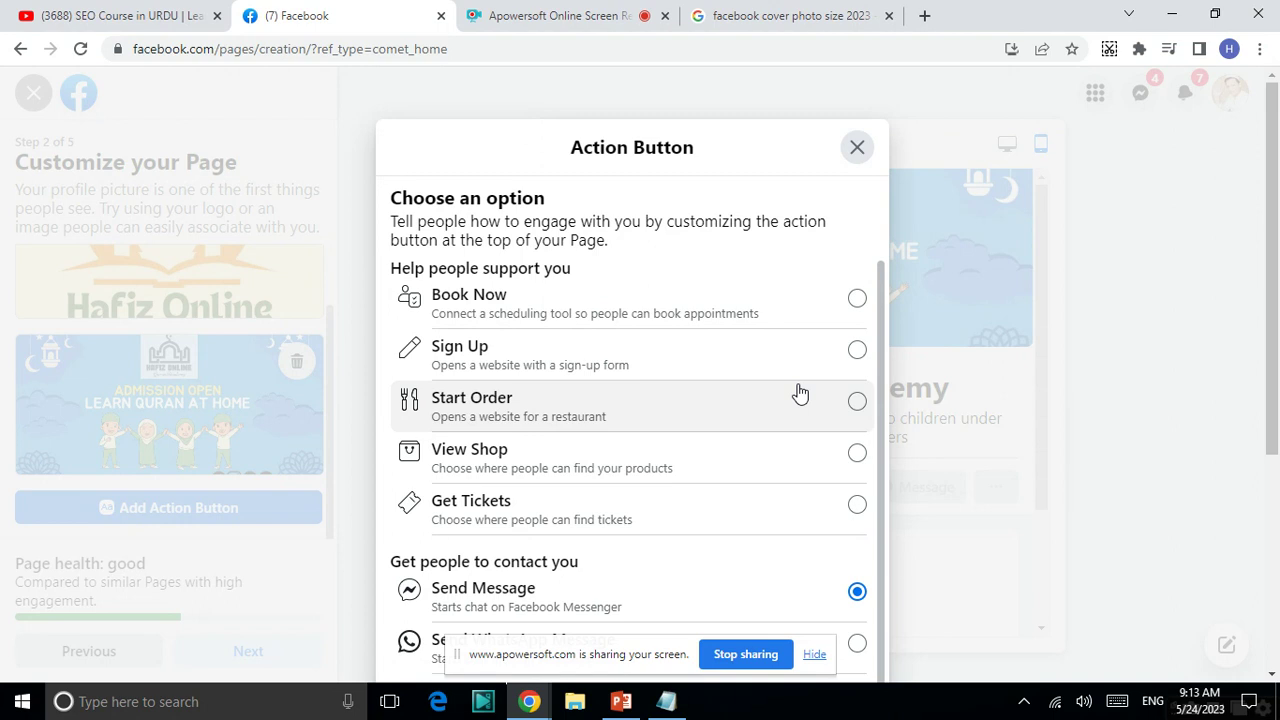
scroll(800, 392, "down", 3)
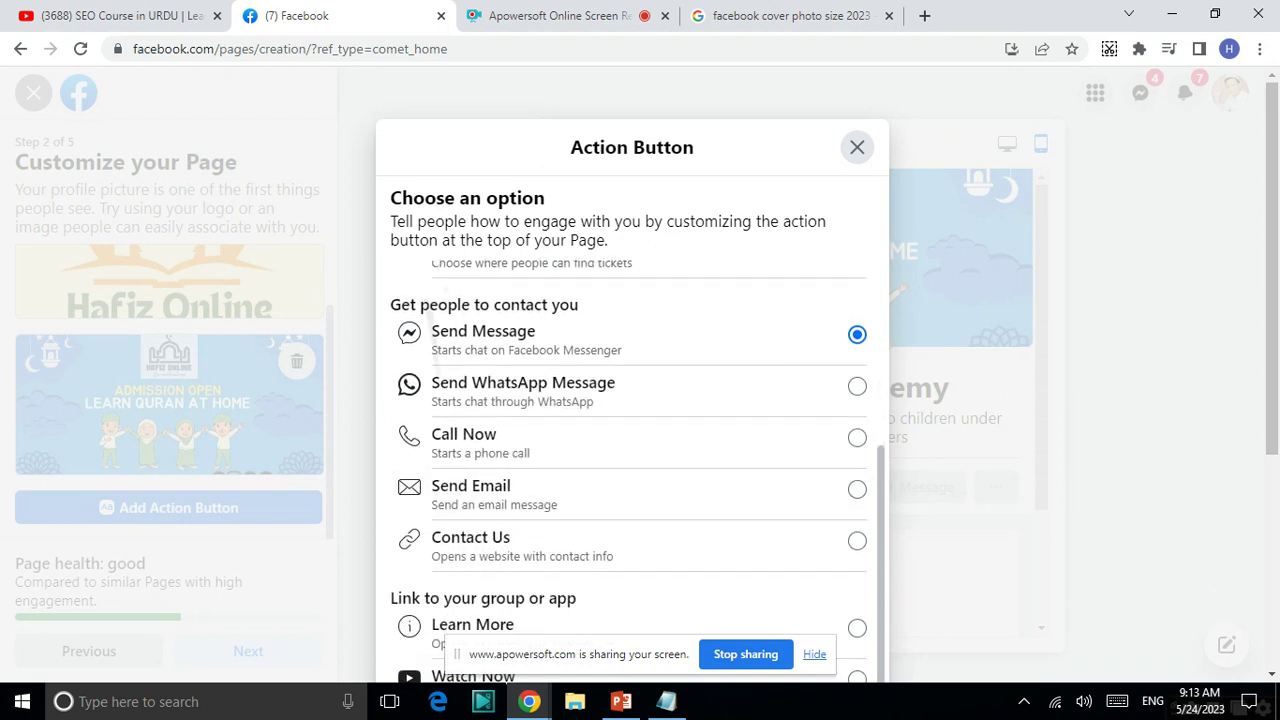
scroll(630, 450, "up", 2)
scroll(630, 450, "down", 2)
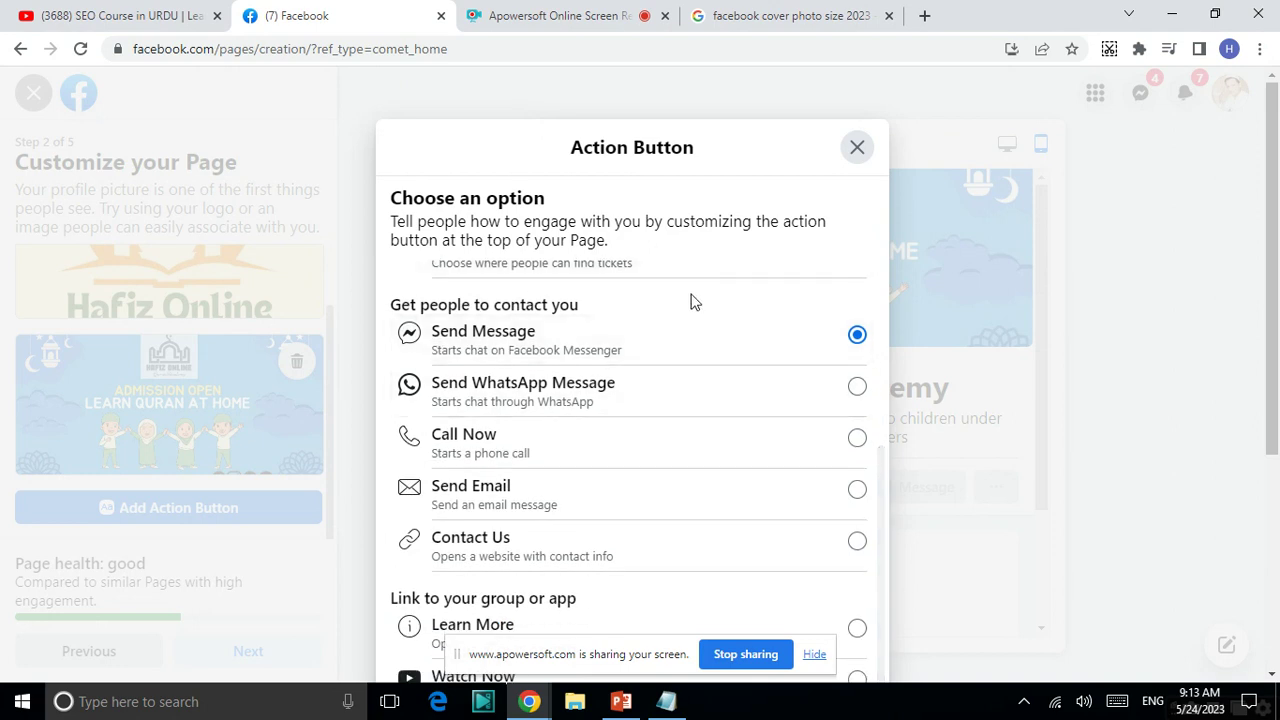
left_click(610, 404)
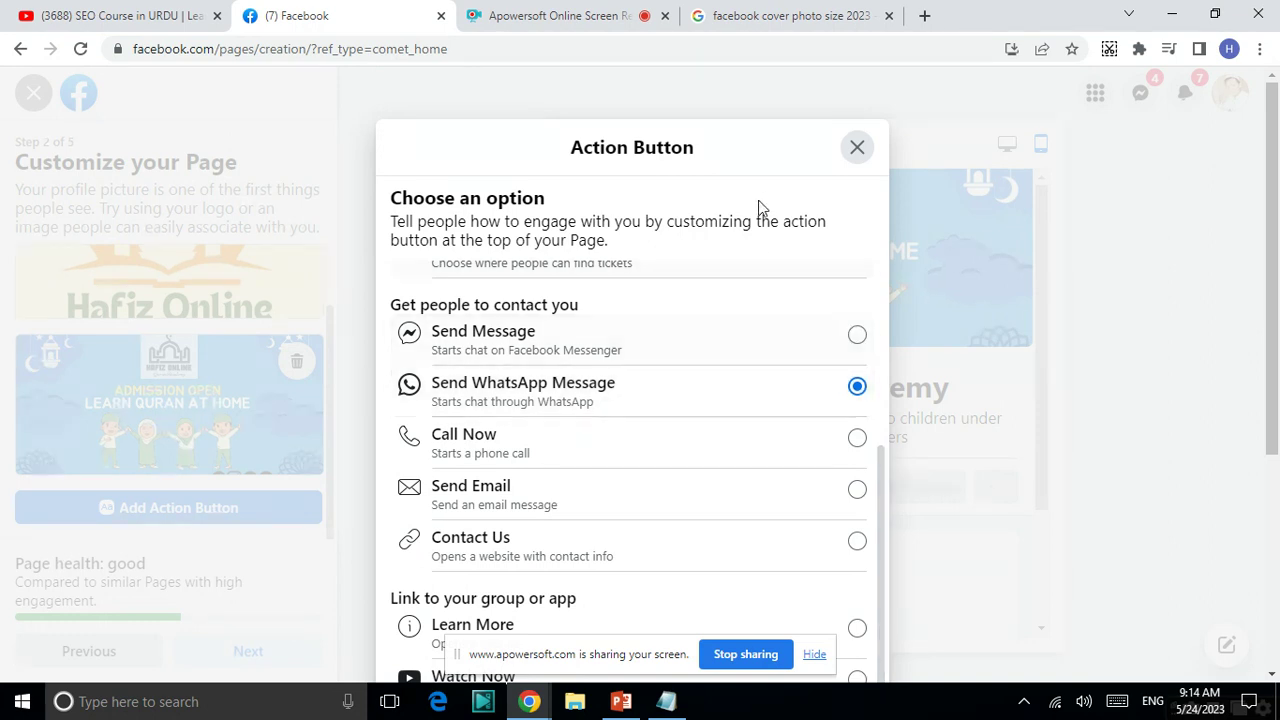
left_click(848, 157)
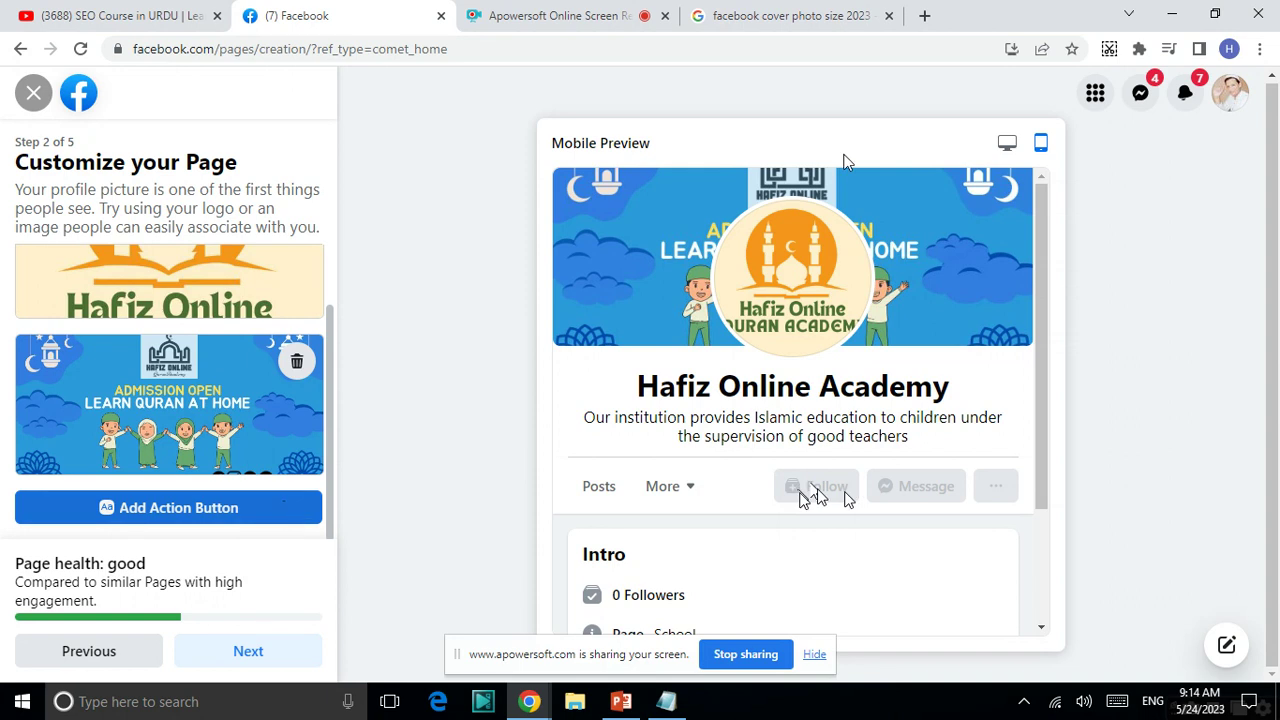
- Move on to the WhatsApp step and set the phone country code to Pakistan (PK+92)
left_click(251, 648)
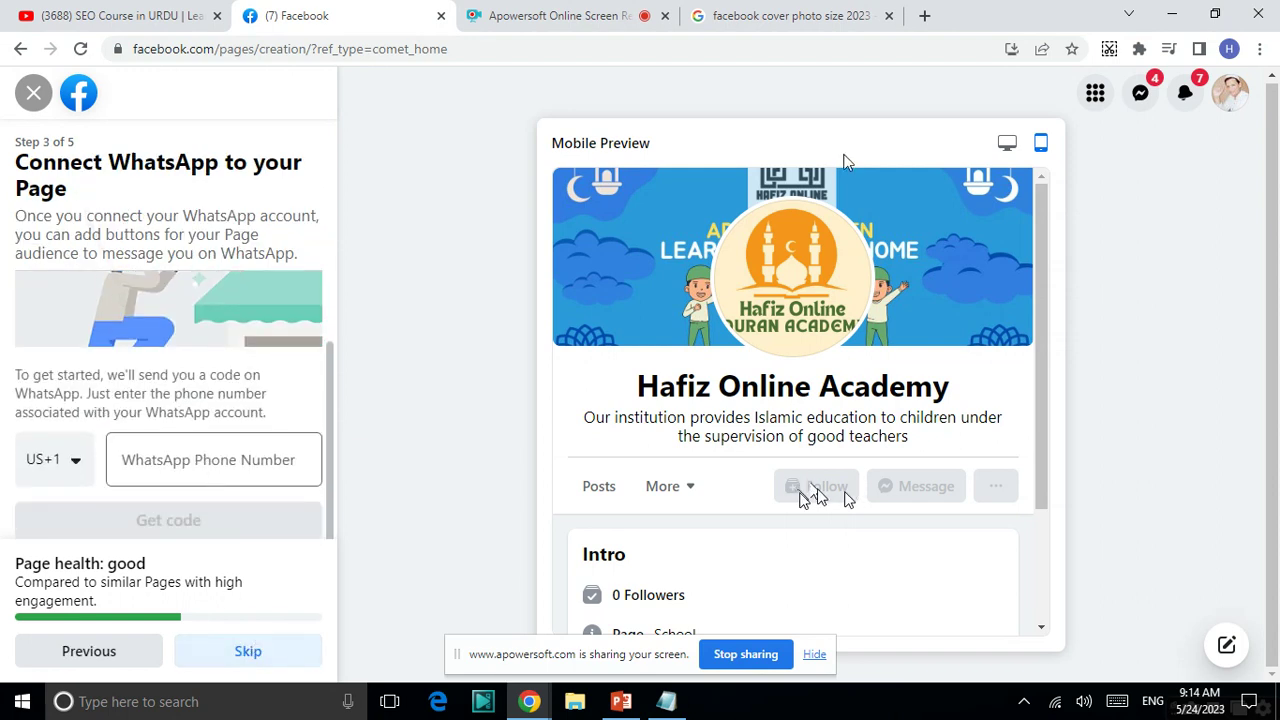
left_click(52, 487)
type("p")
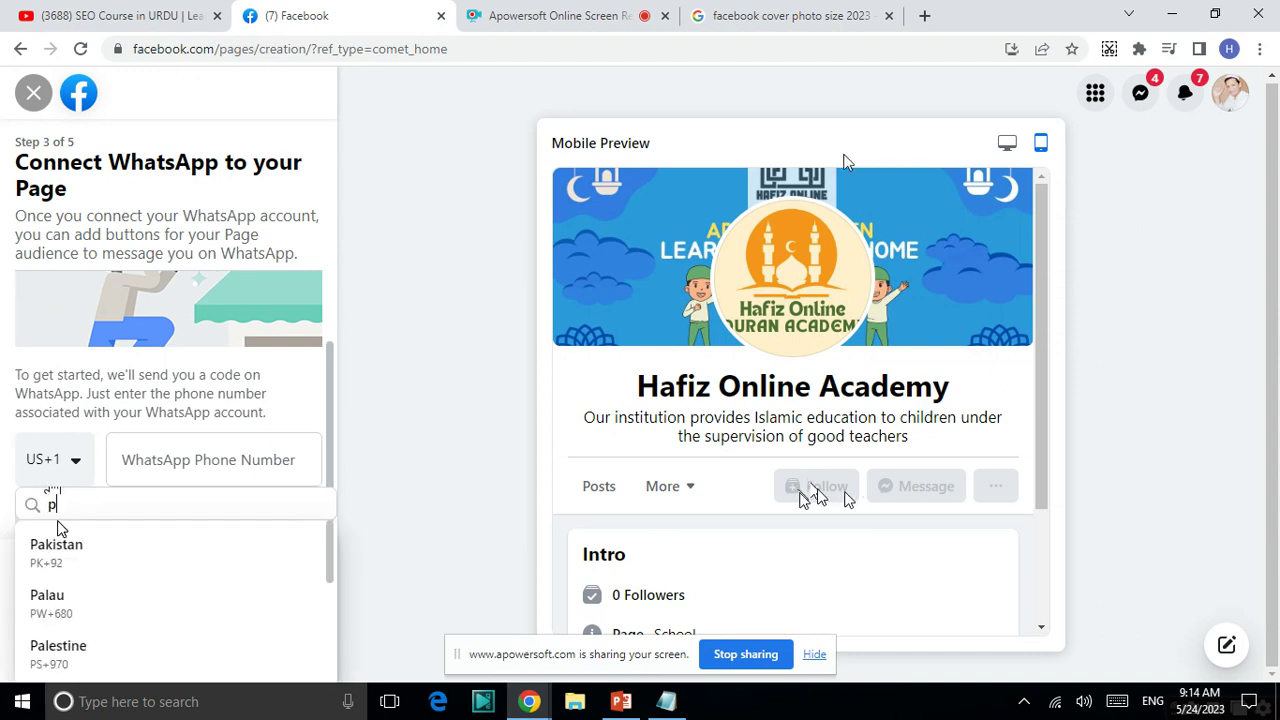
type("akis")
left_click(63, 540)
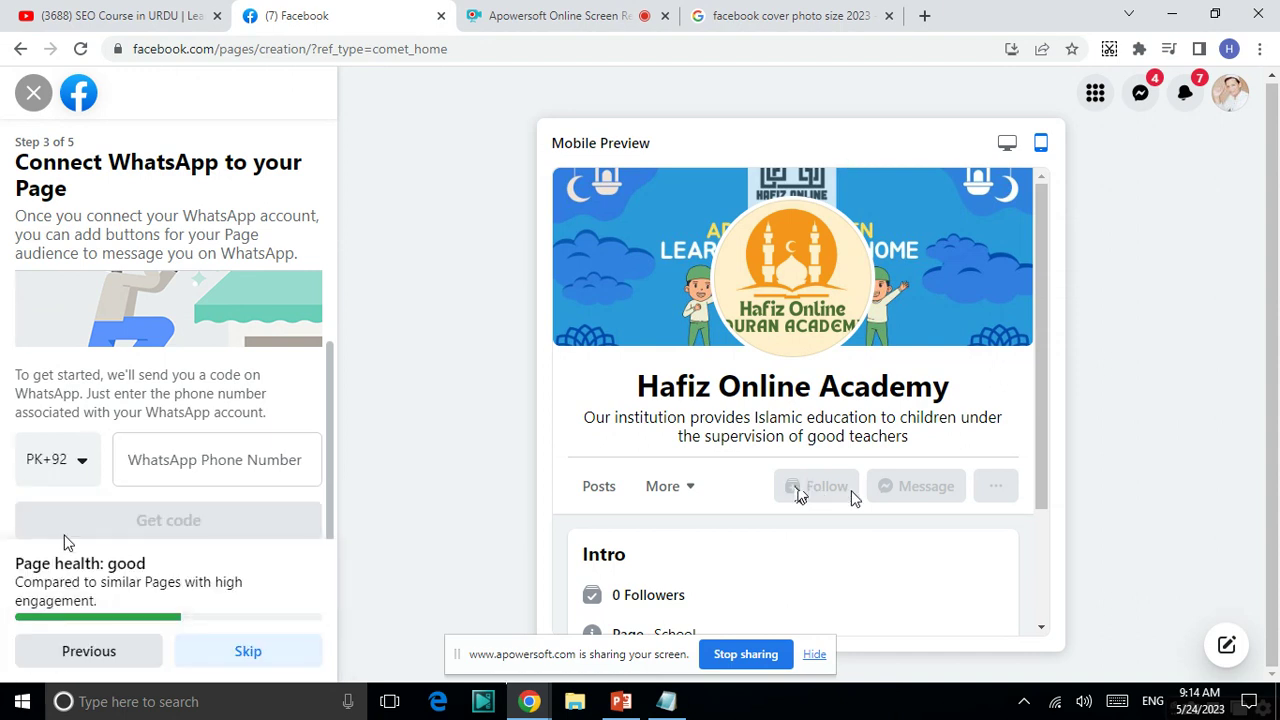
- Enter the WhatsApp phone number, then skip connecting WhatsApp for now
left_click(205, 450)
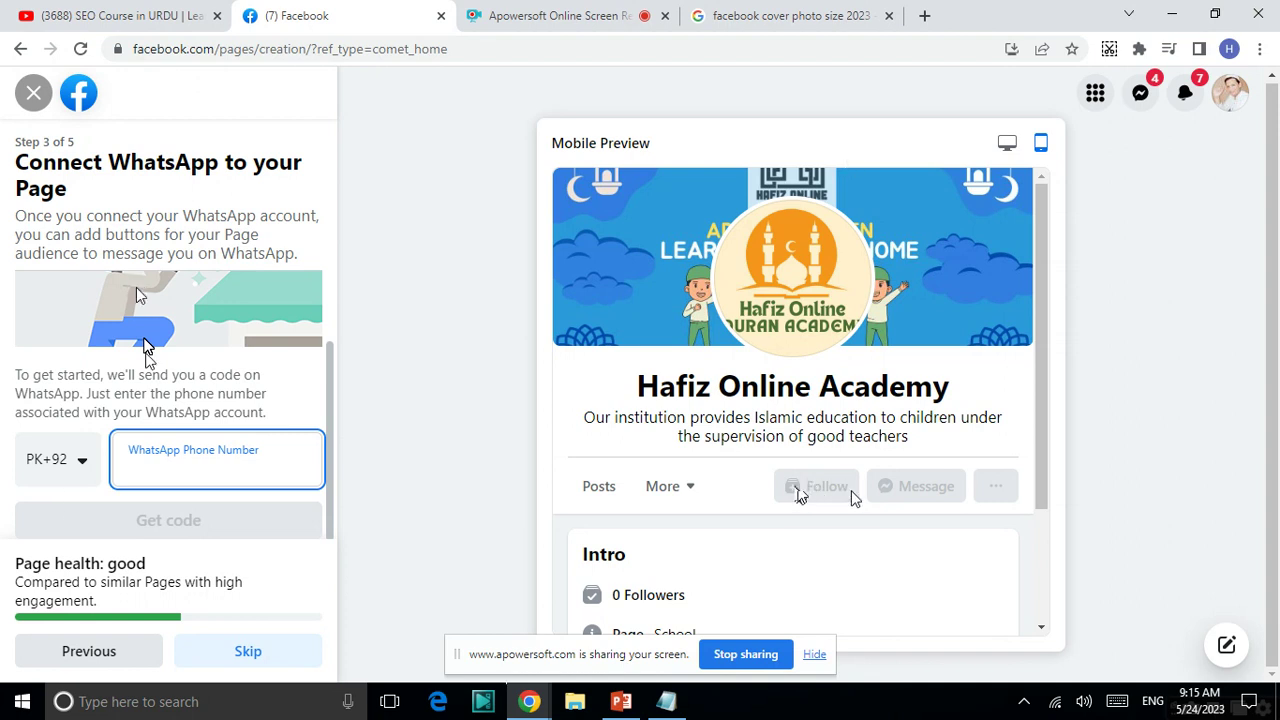
type("3")
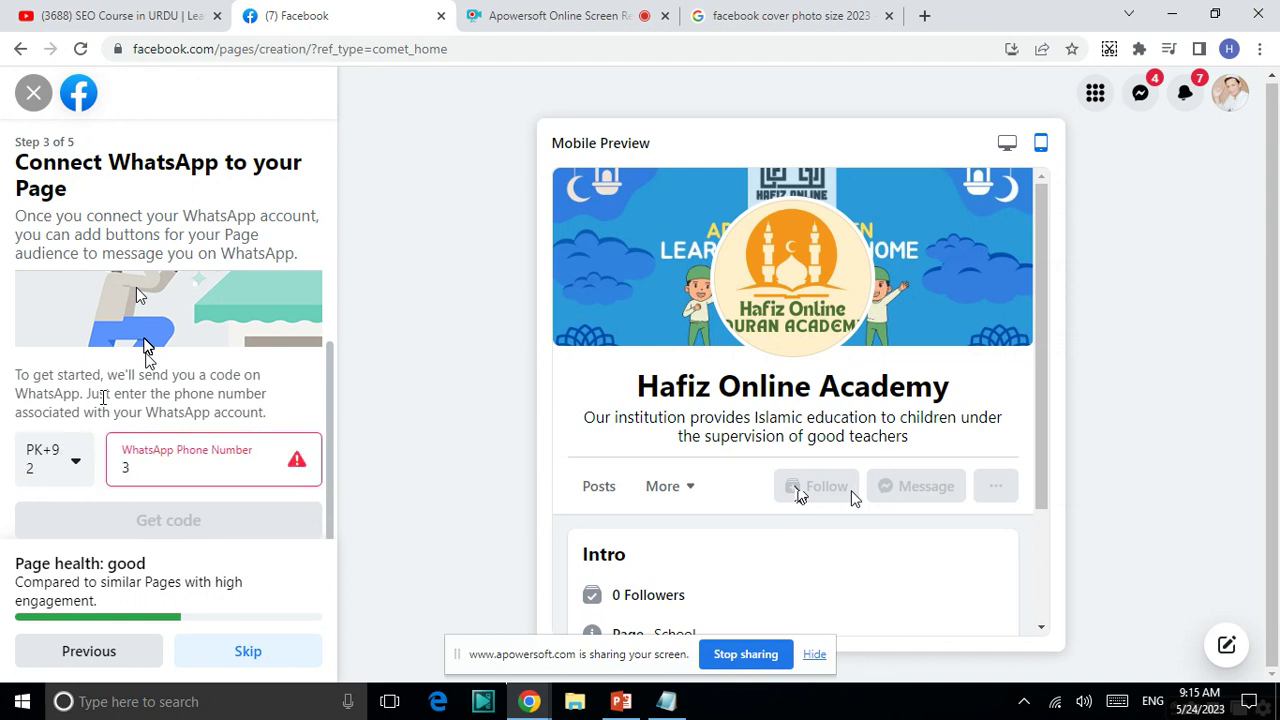
key("BackSpace")
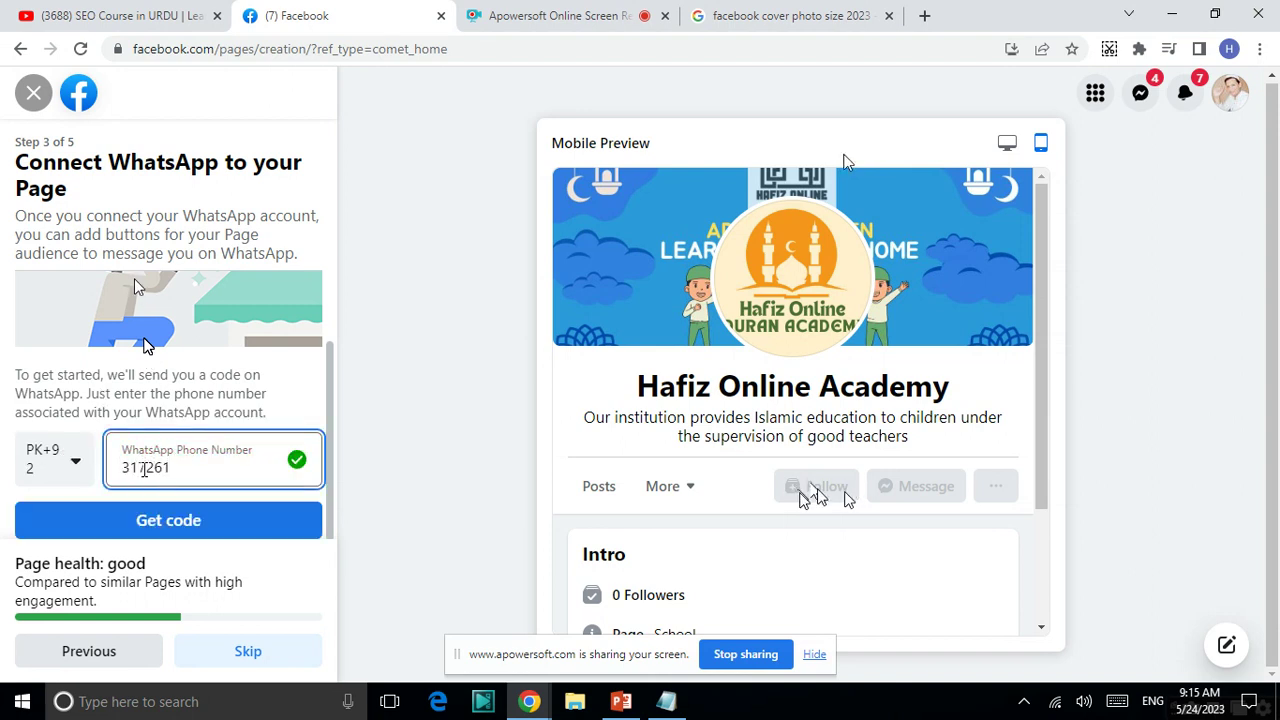
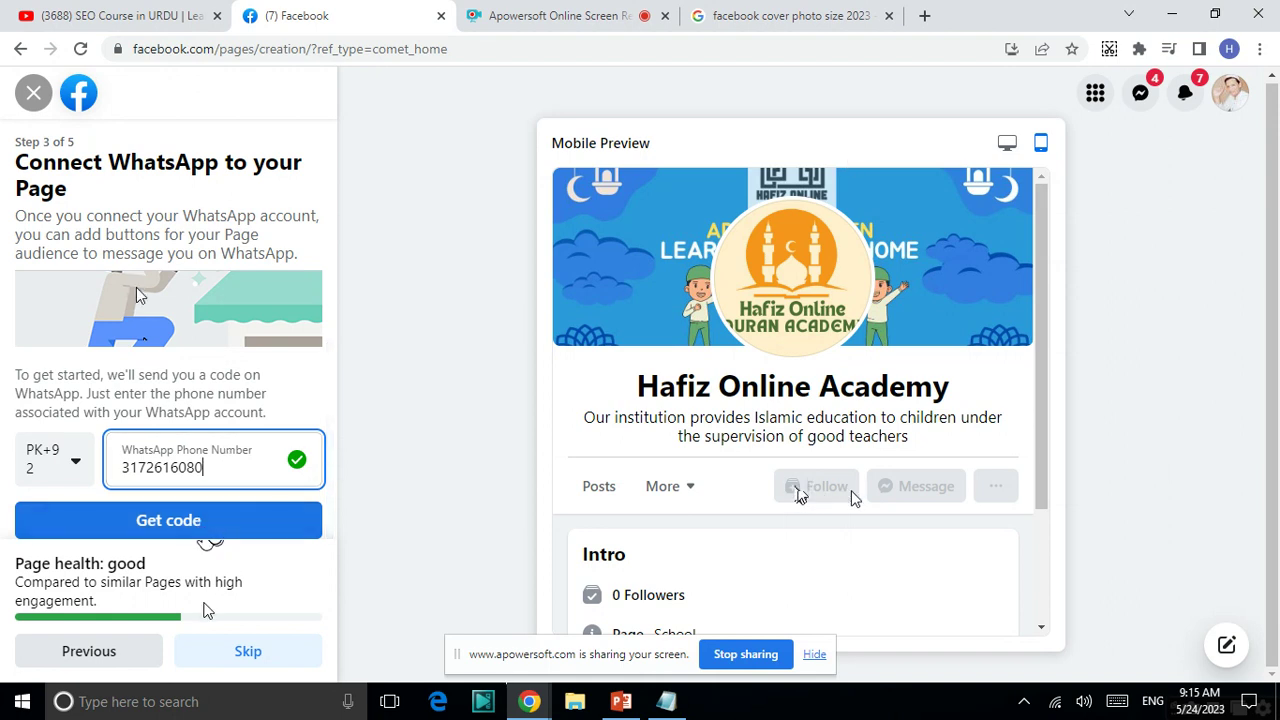
left_click(249, 653)
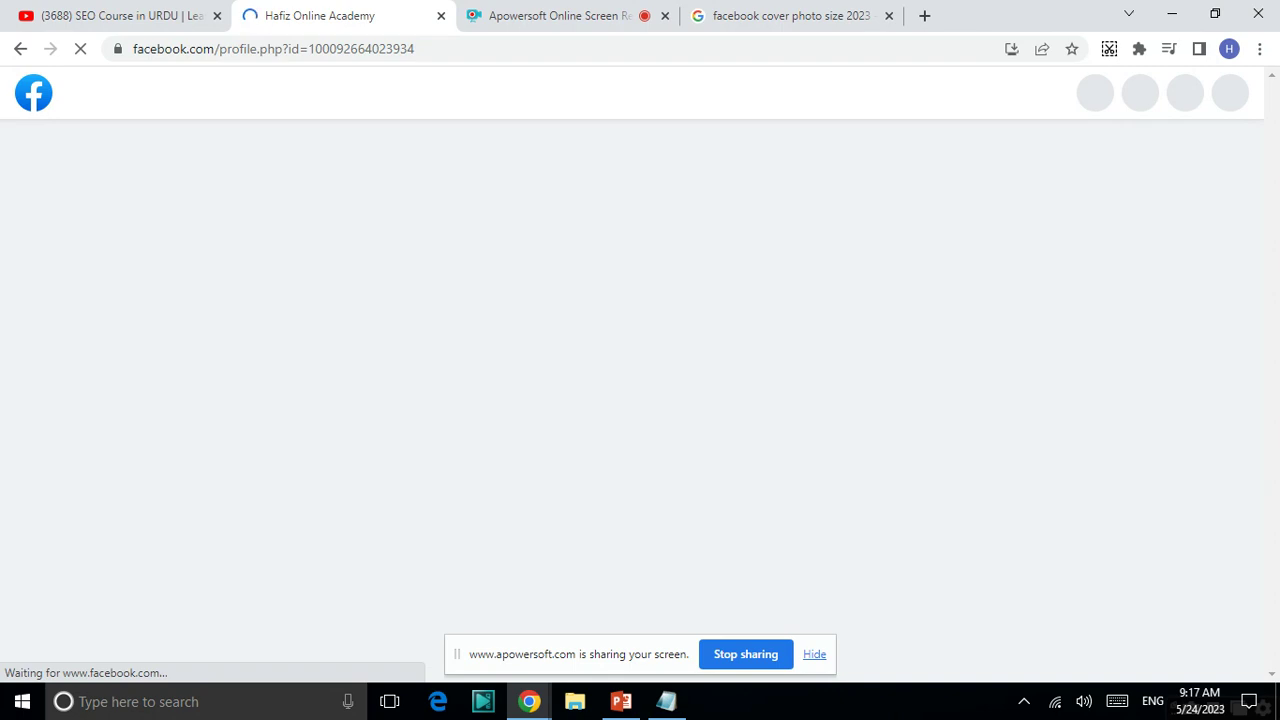
- Dismiss the Welcome to your new Page message and scroll through the Page's cover, logo and checklist
scroll(800, 400, "down", 2)
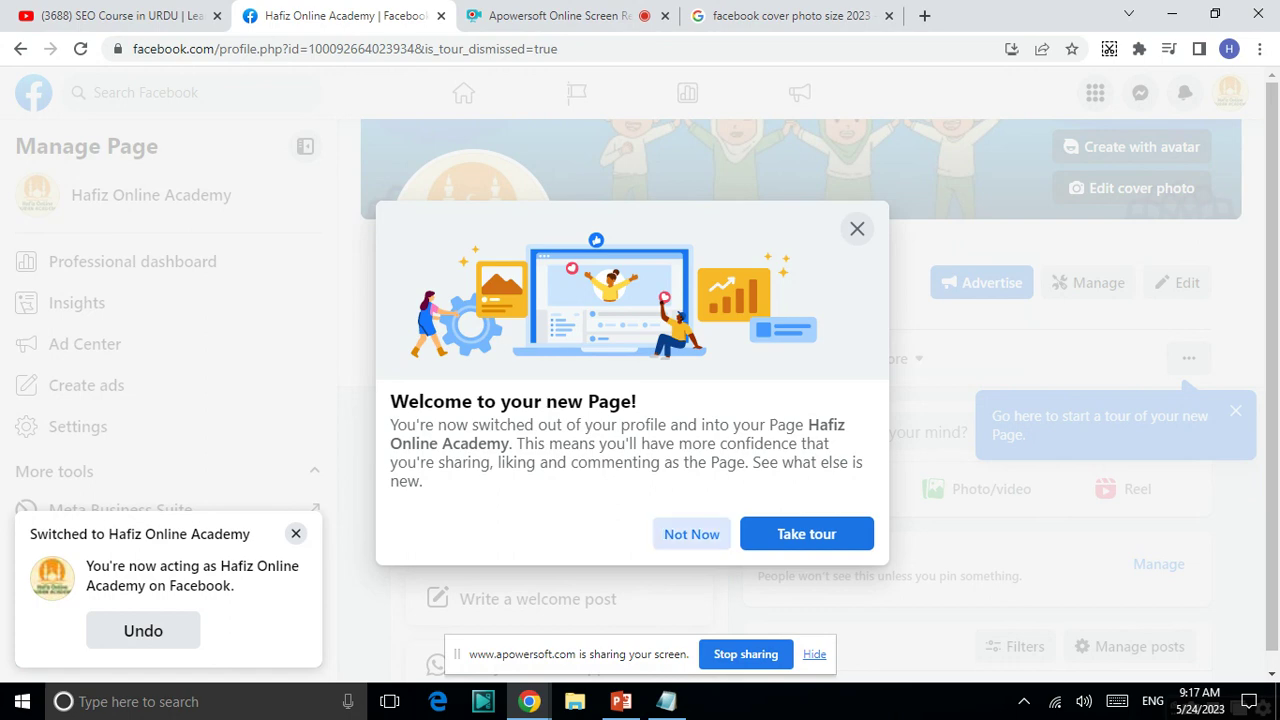
left_click(691, 533)
scroll(430, 647, "down", 4)
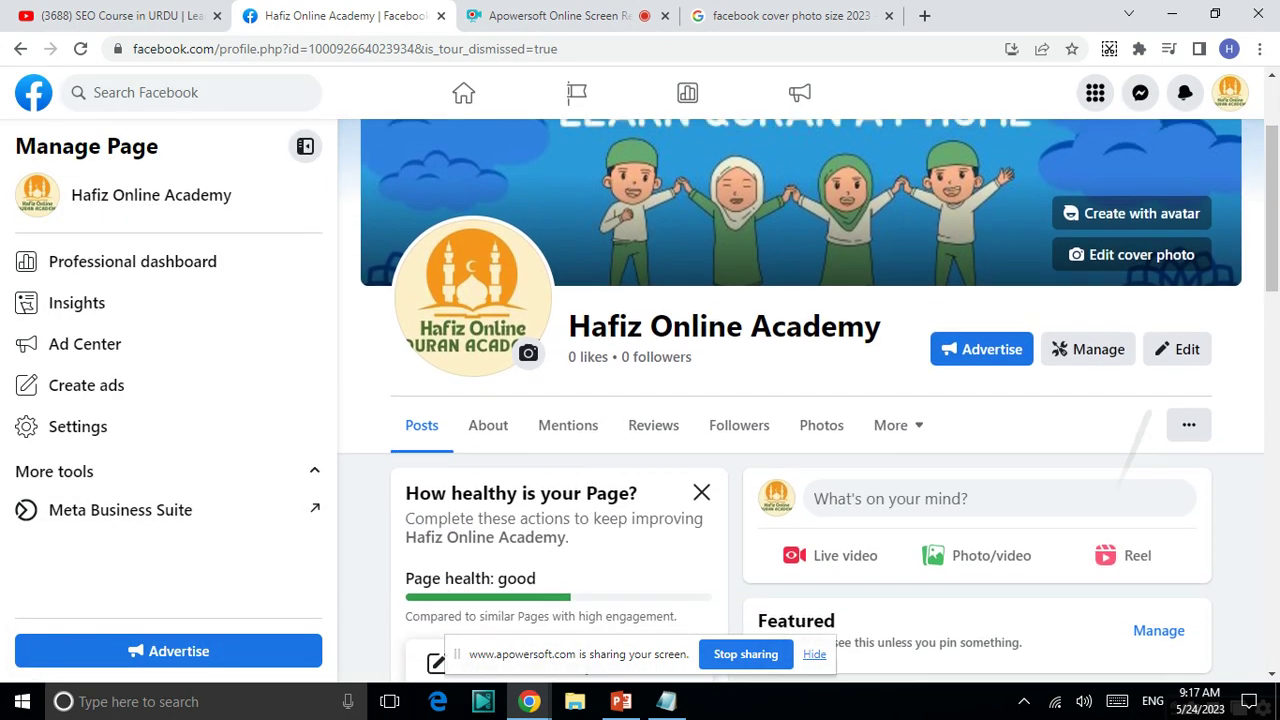
scroll(433, 550, "up", 4)
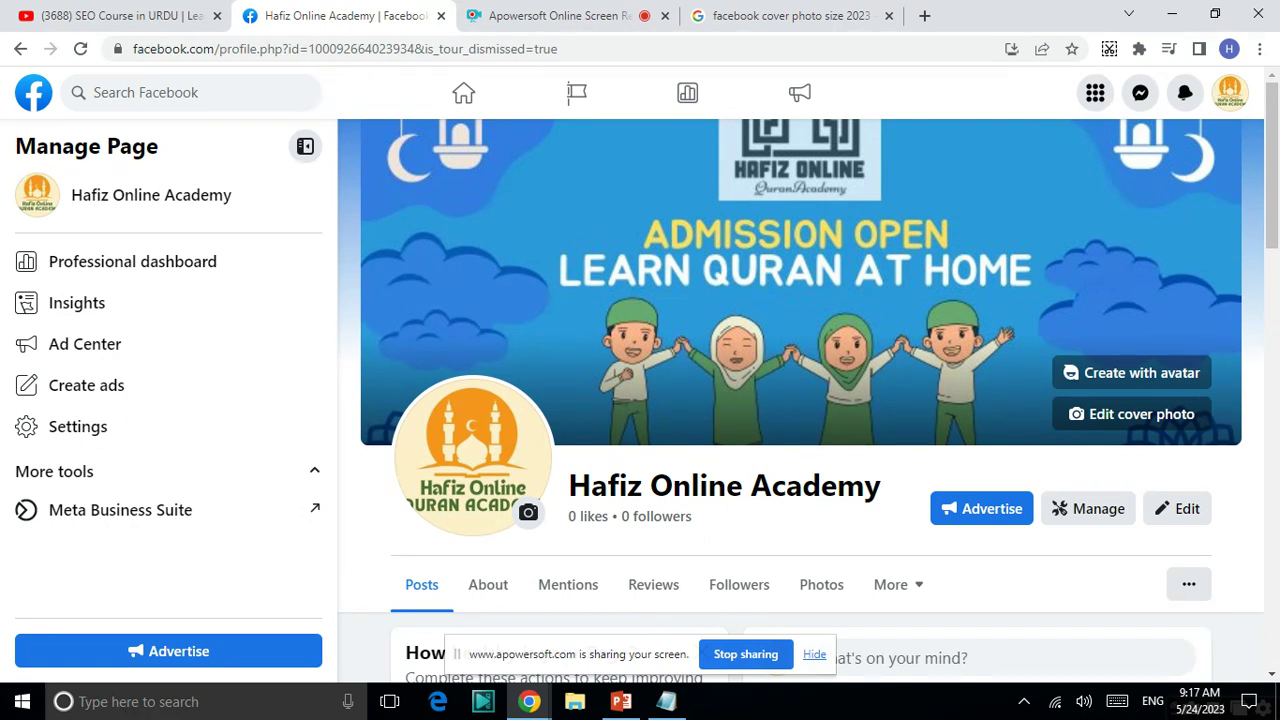
scroll(800, 400, "down", 7)
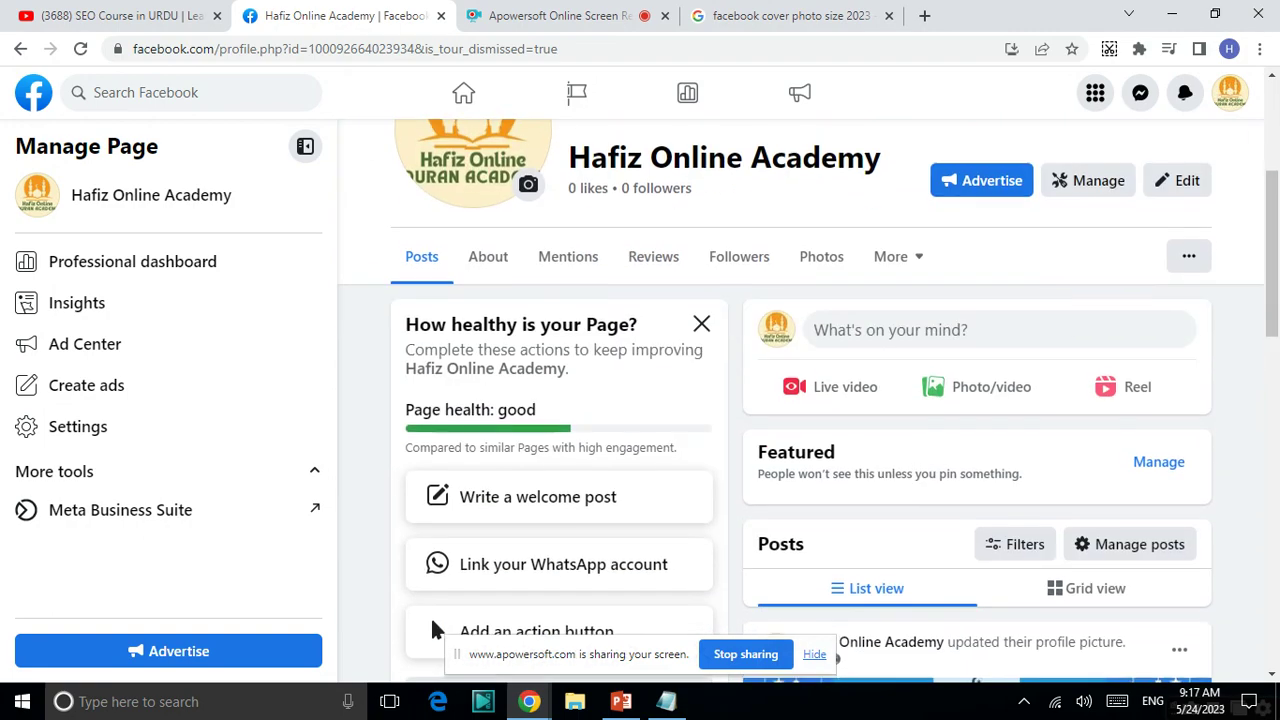
scroll(432, 216, "up", 7)
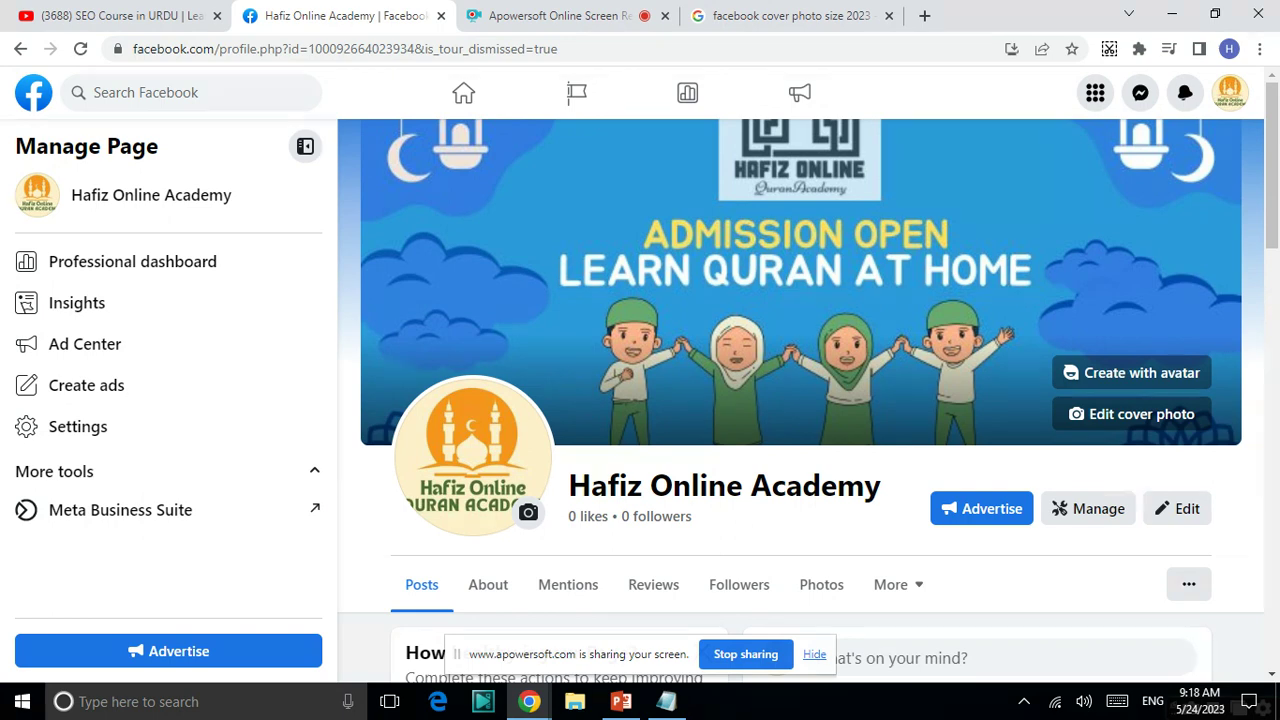
- Scroll the Hafiz Online Academy Page profile, then open Settings from the Manage Page sidebar
scroll(700, 555, "down", 3)
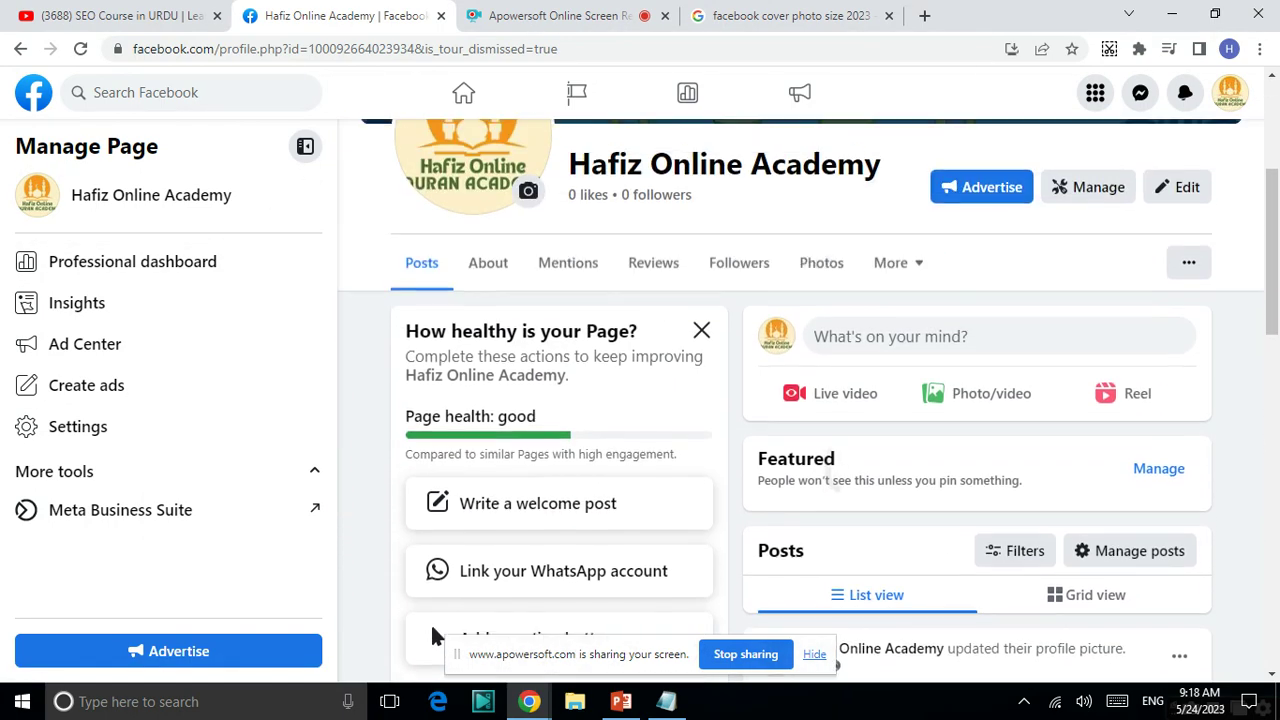
scroll(433, 632, "down", 1)
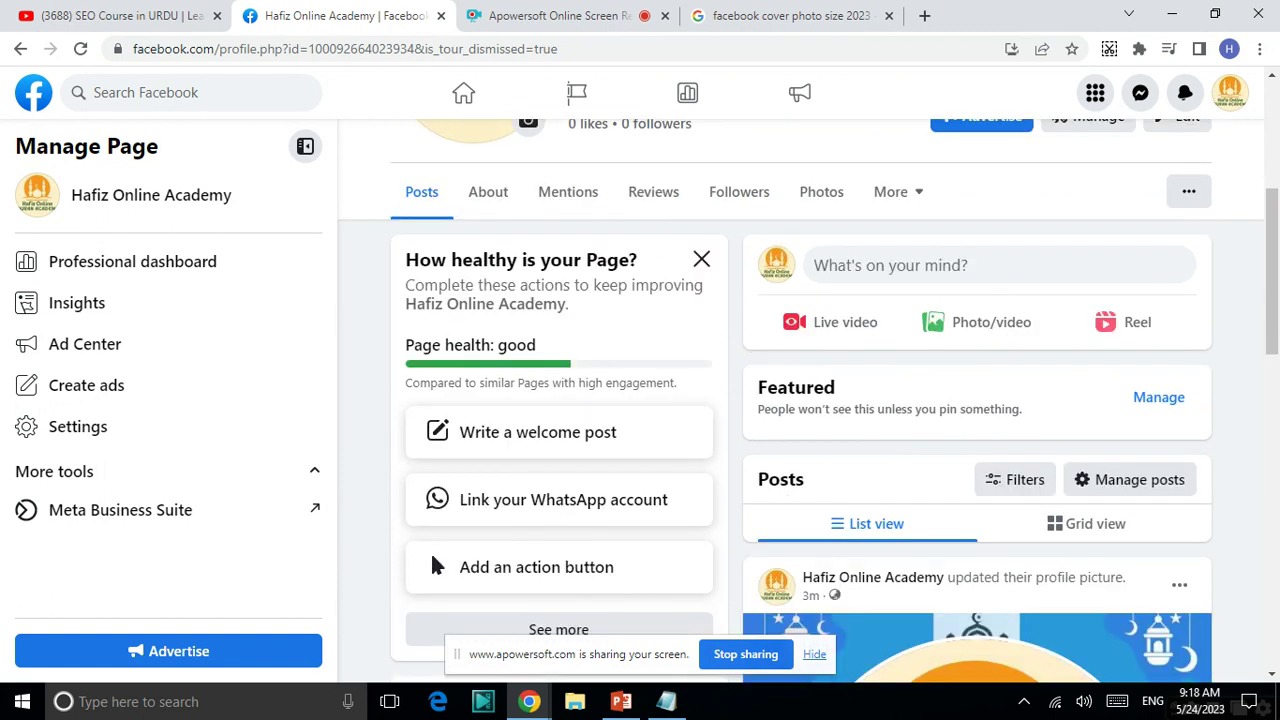
scroll(800, 400, "down", 2)
scroll(800, 400, "up", 6)
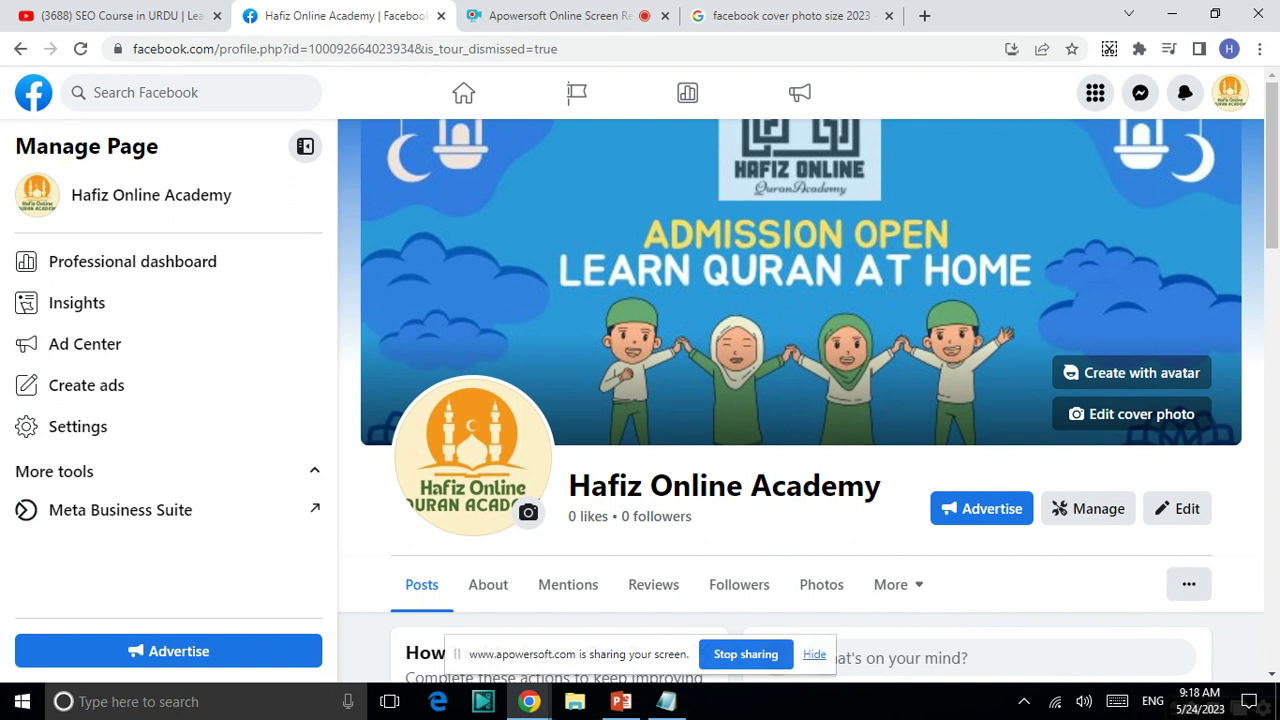
scroll(430, 470, "down", 10)
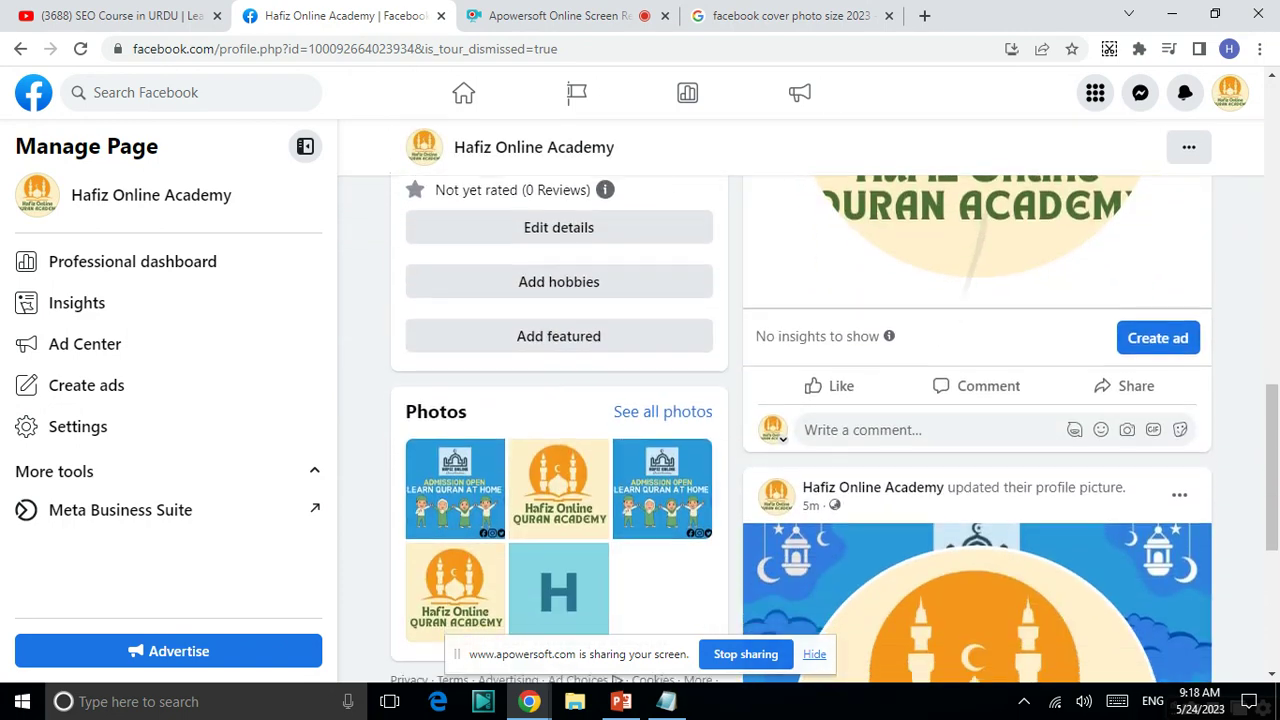
scroll(800, 400, "up", 10)
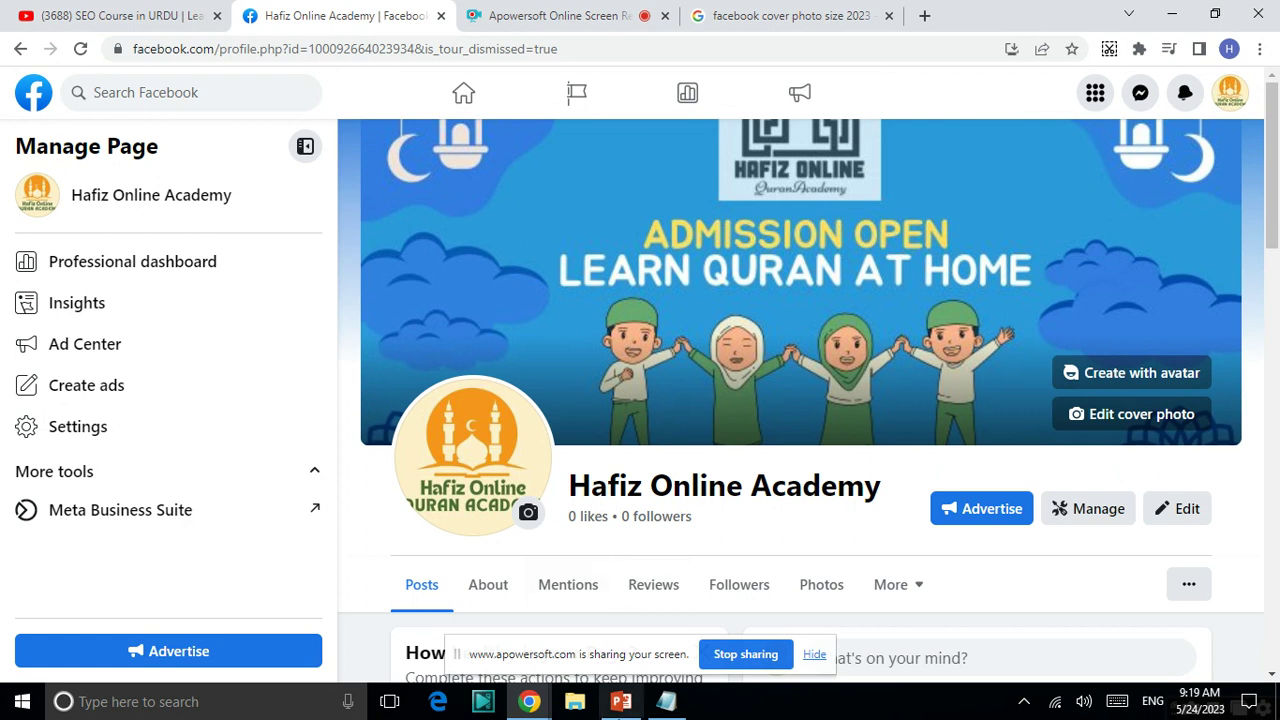
left_click(209, 410)
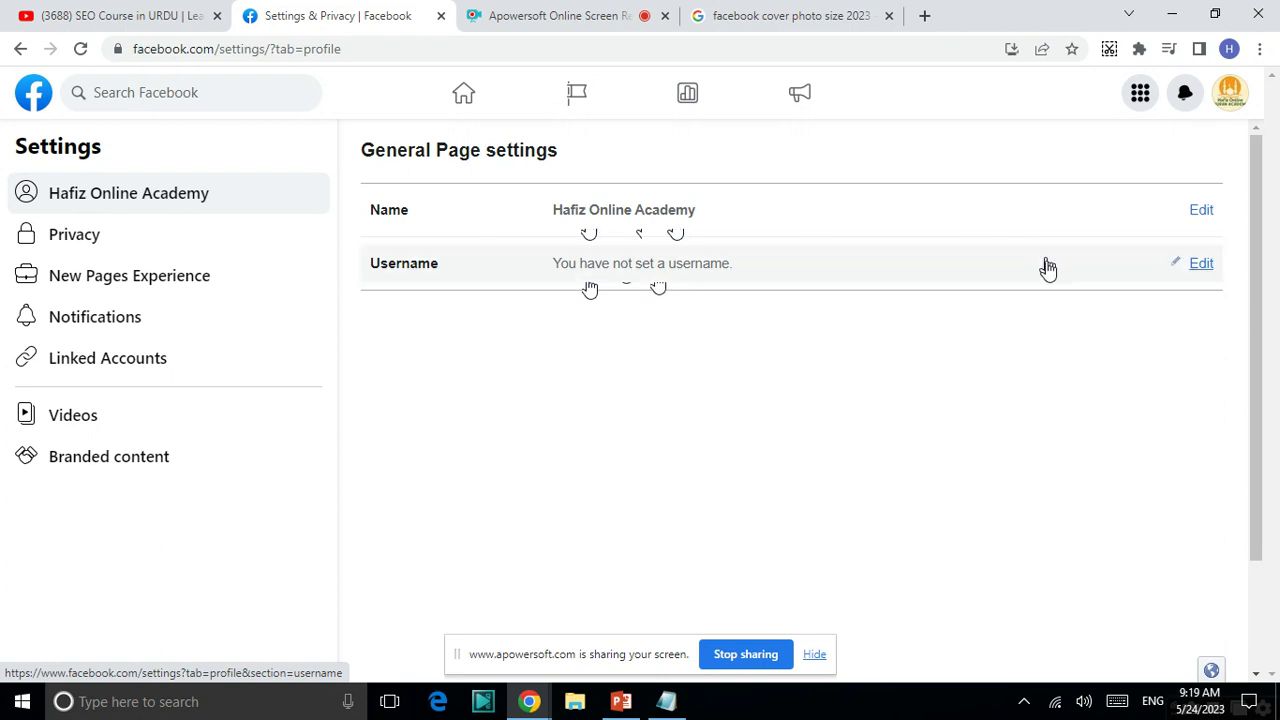
- Enter the username hafizonlineacademy.pkk, fixing typos until it shows available, and save changes
left_click(1193, 270)
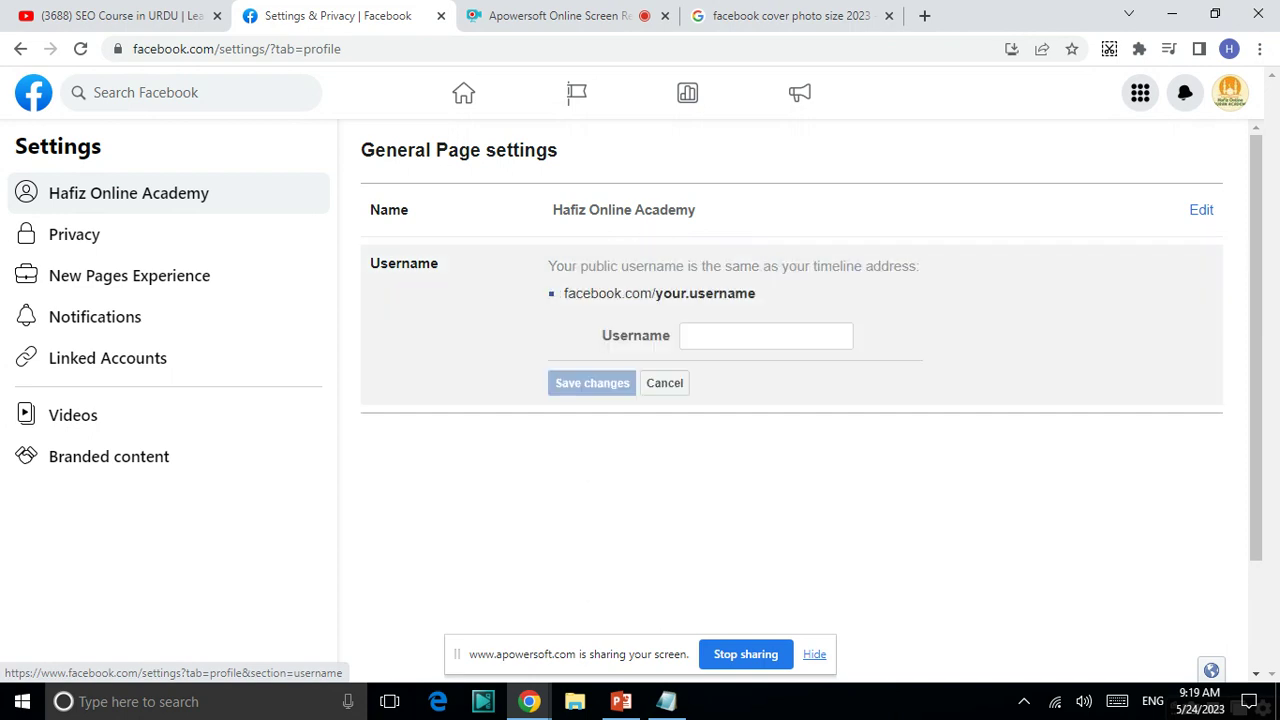
left_click(735, 331)
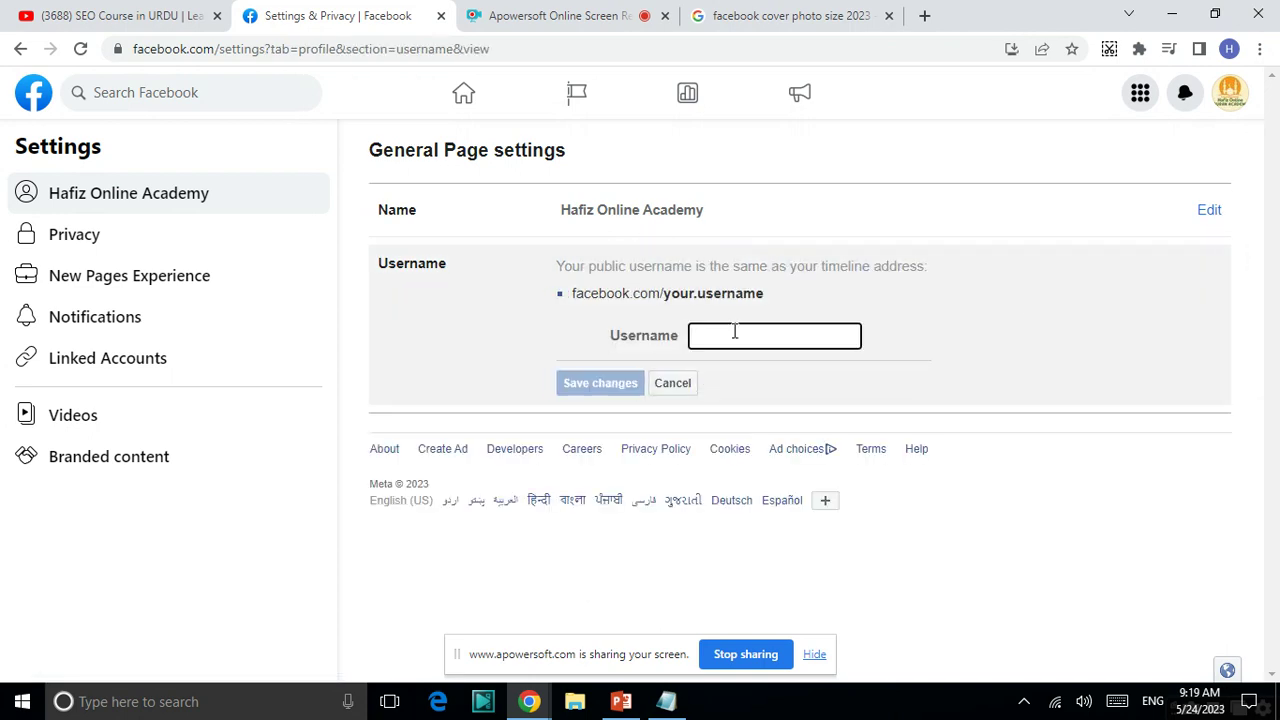
type("hafiz")
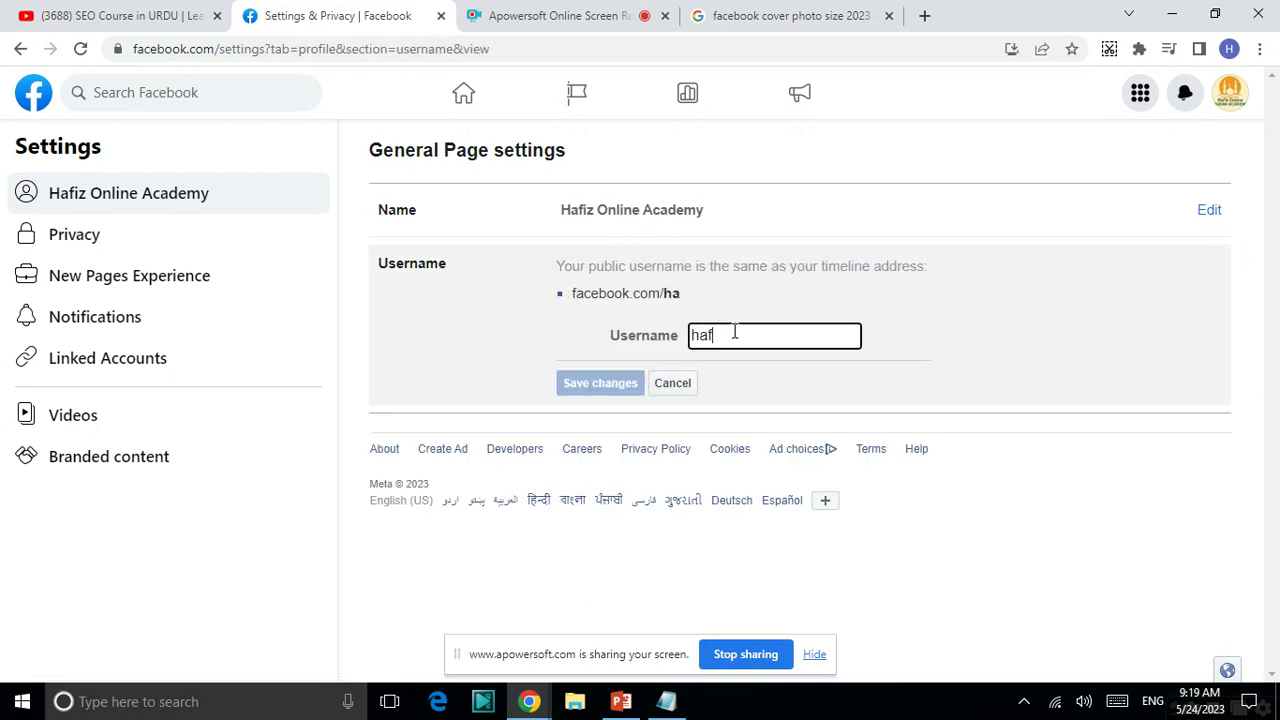
key("BackSpace")
key("BackSpace")
type("izonline")
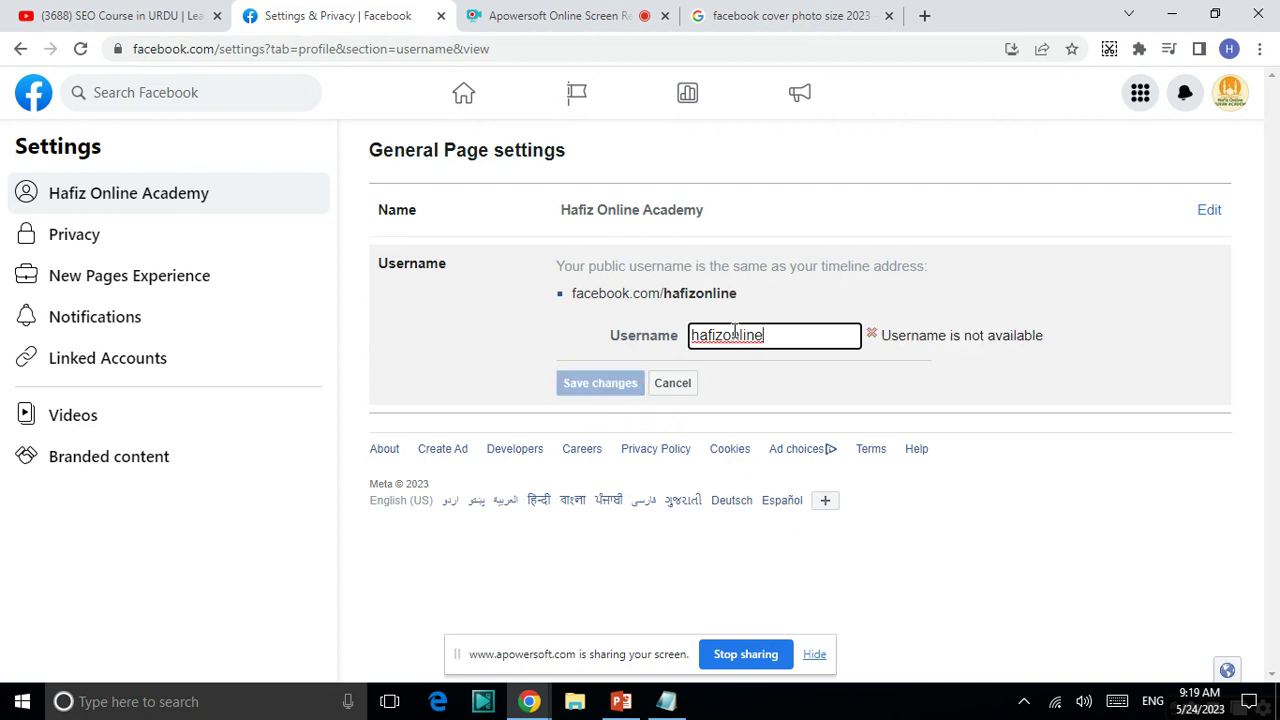
type("academy")
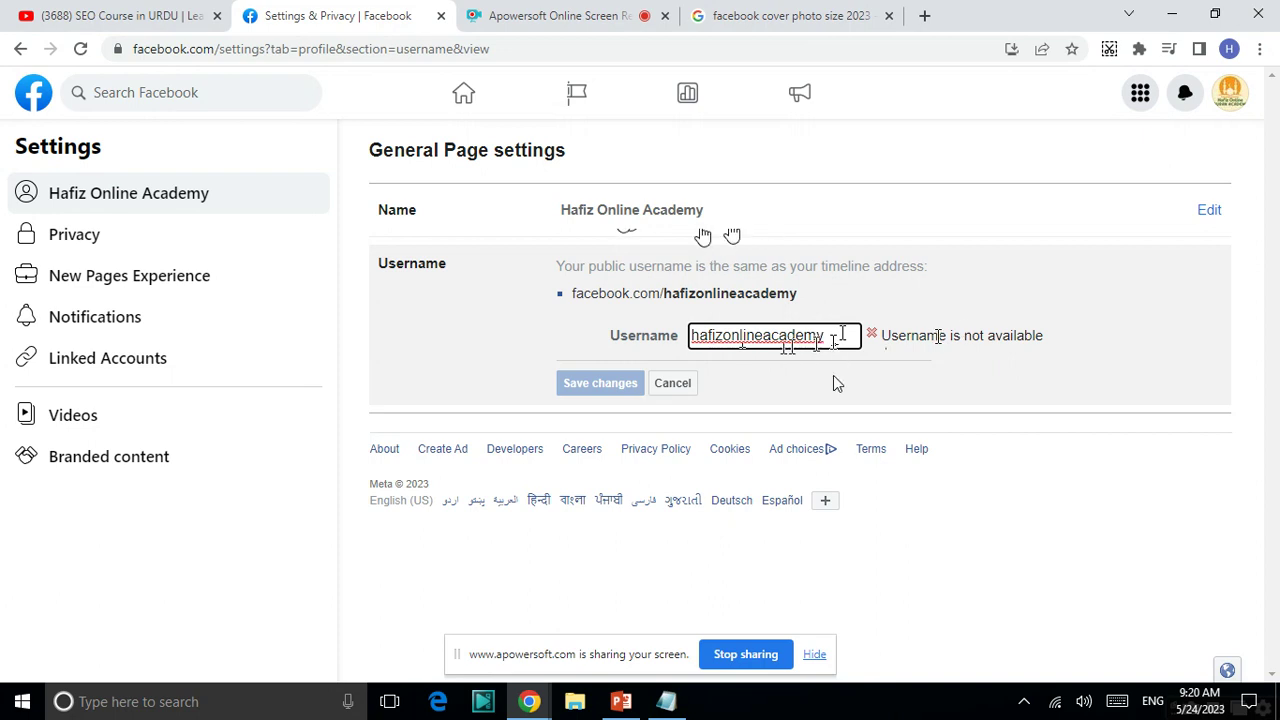
type(".")
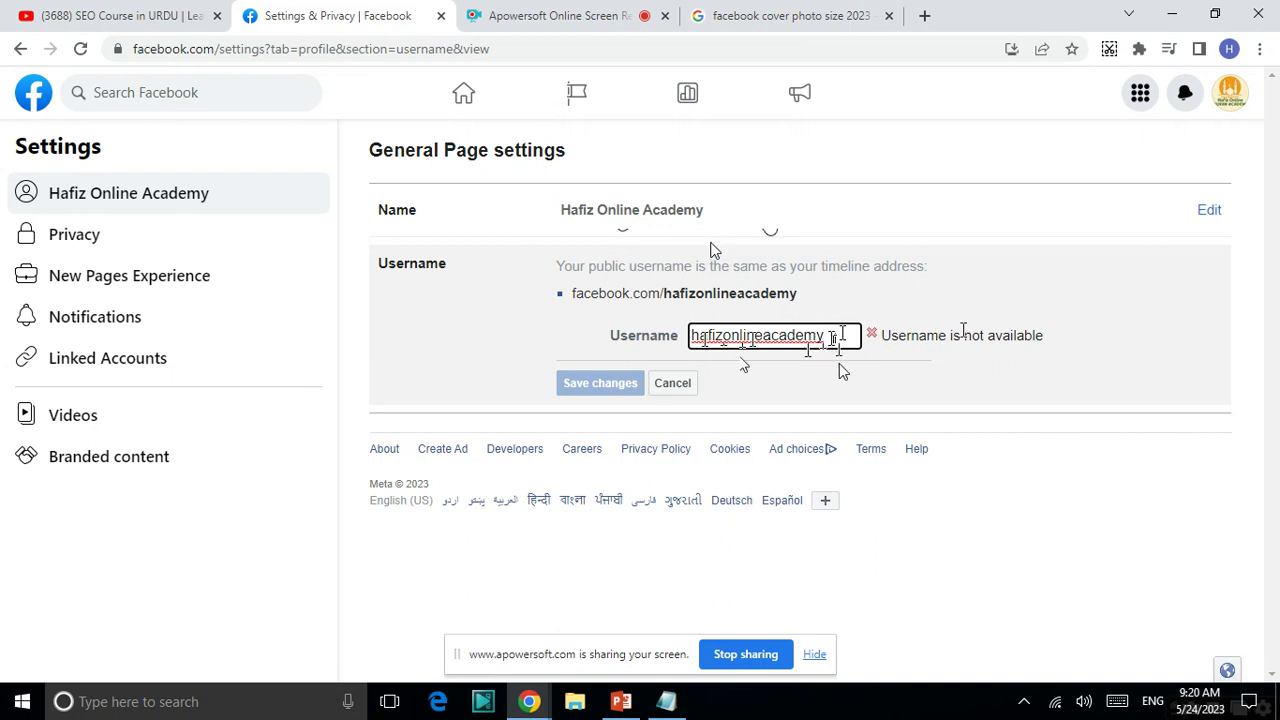
type("pk")
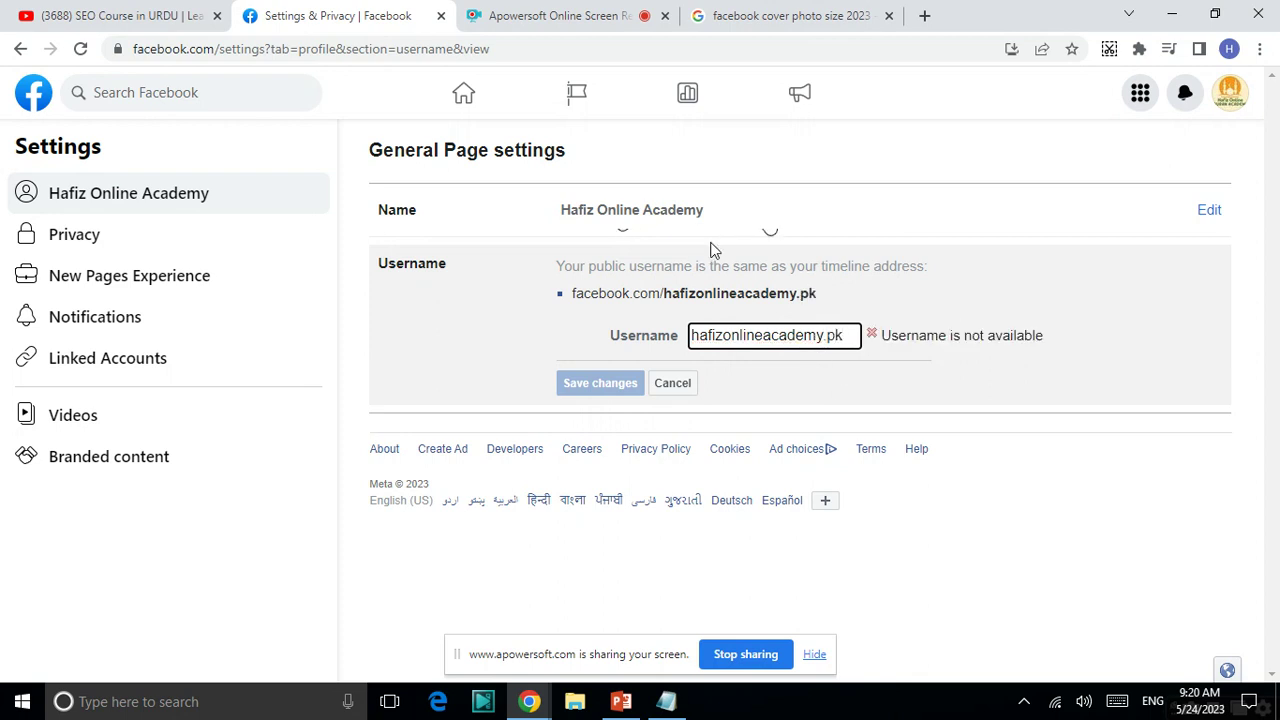
type("l")
key("BackSpace")
type("k")
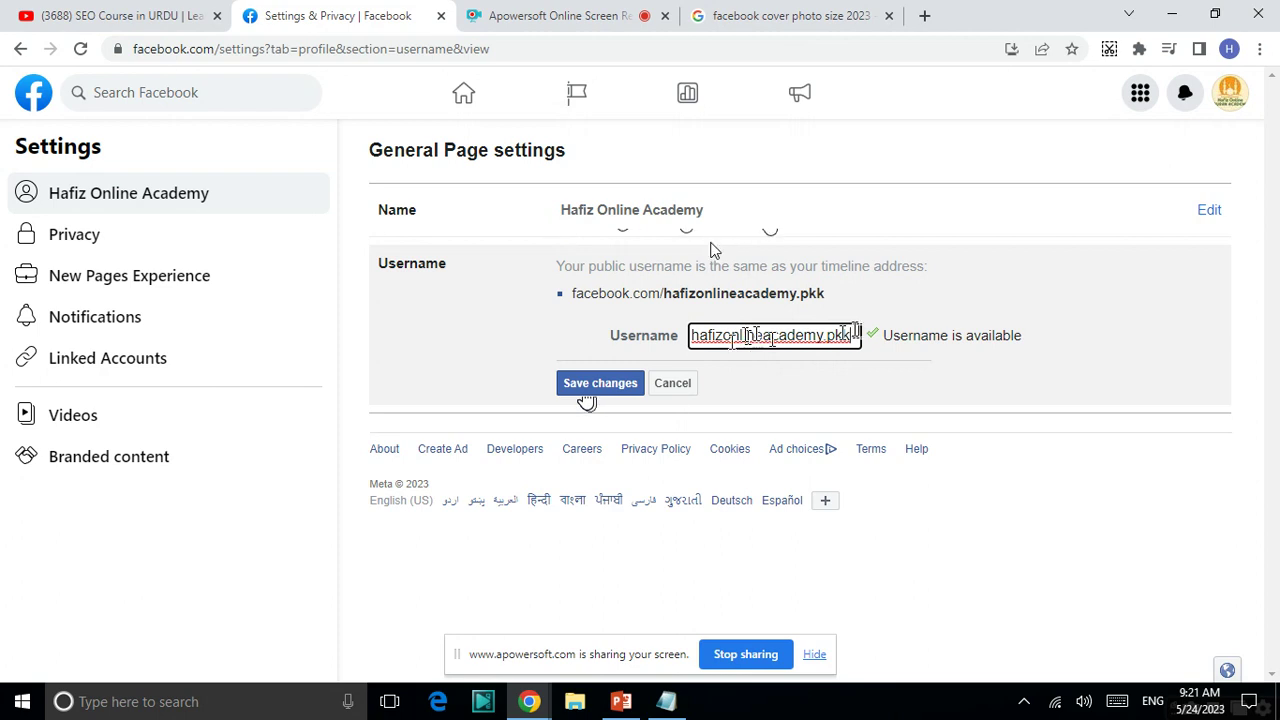
left_click(623, 393)
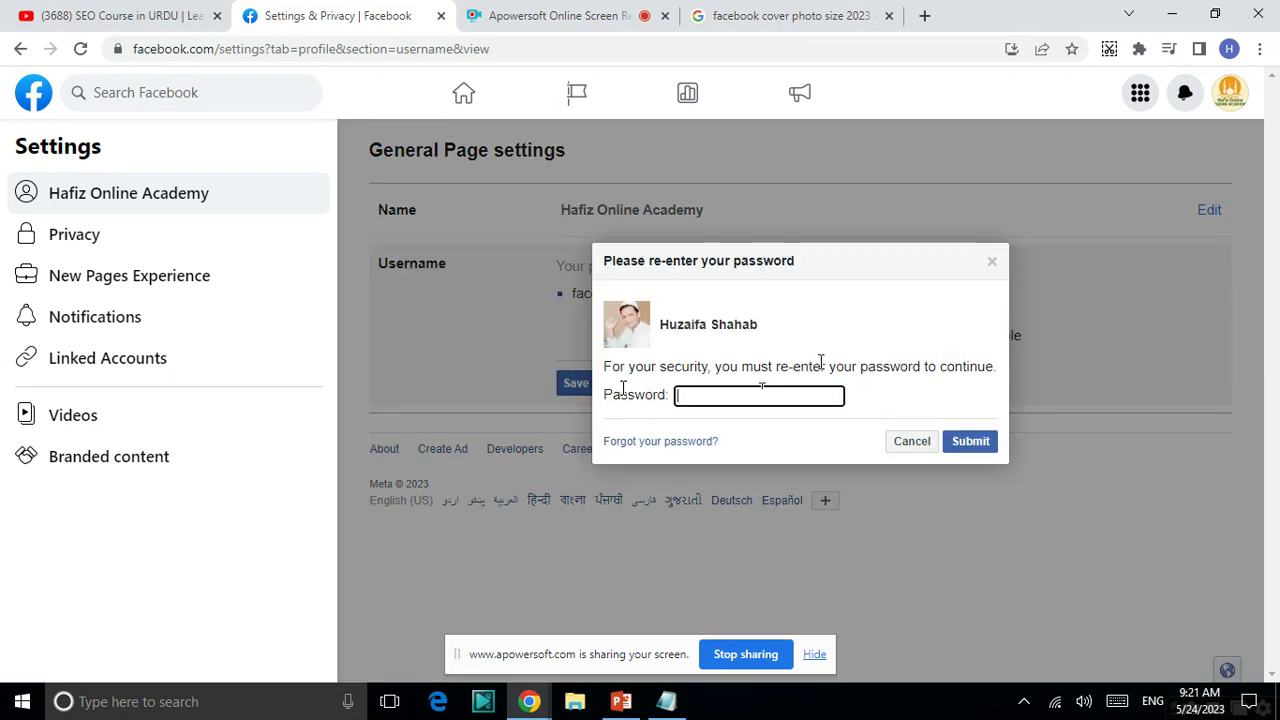
- Cancel the re-enter password prompt and open the Privacy settings
left_click(911, 441)
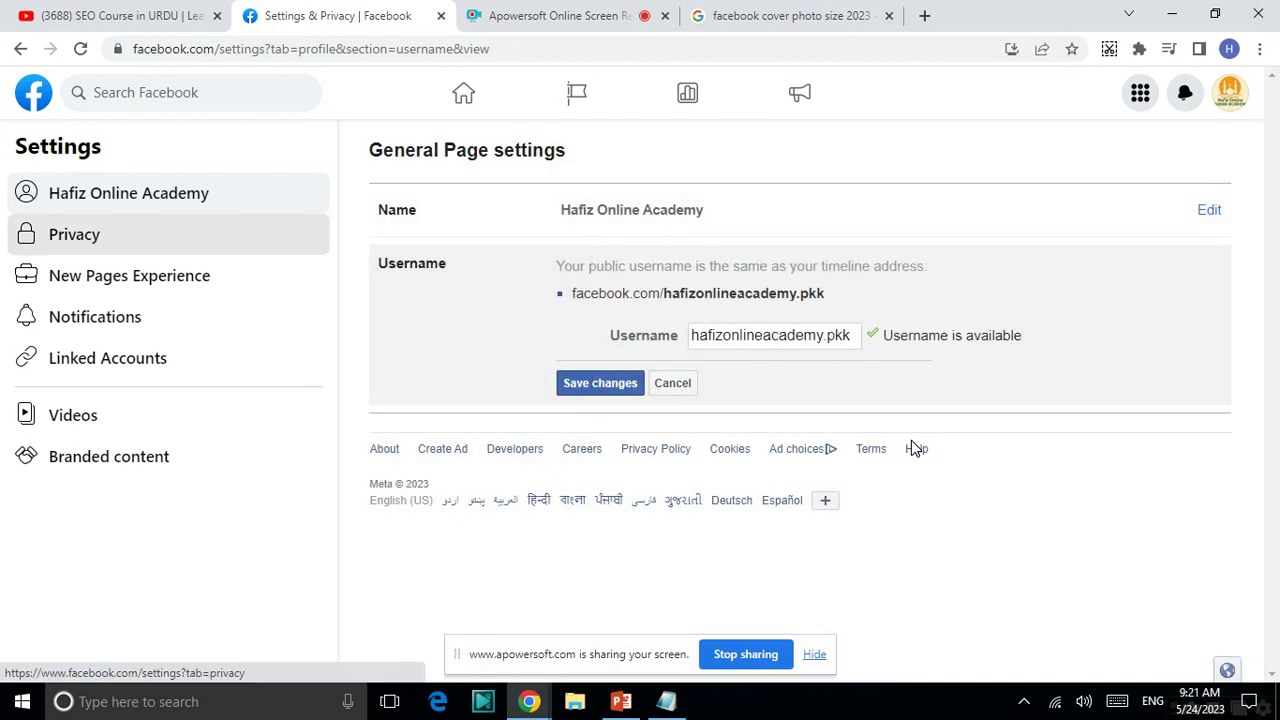
left_click(74, 234)
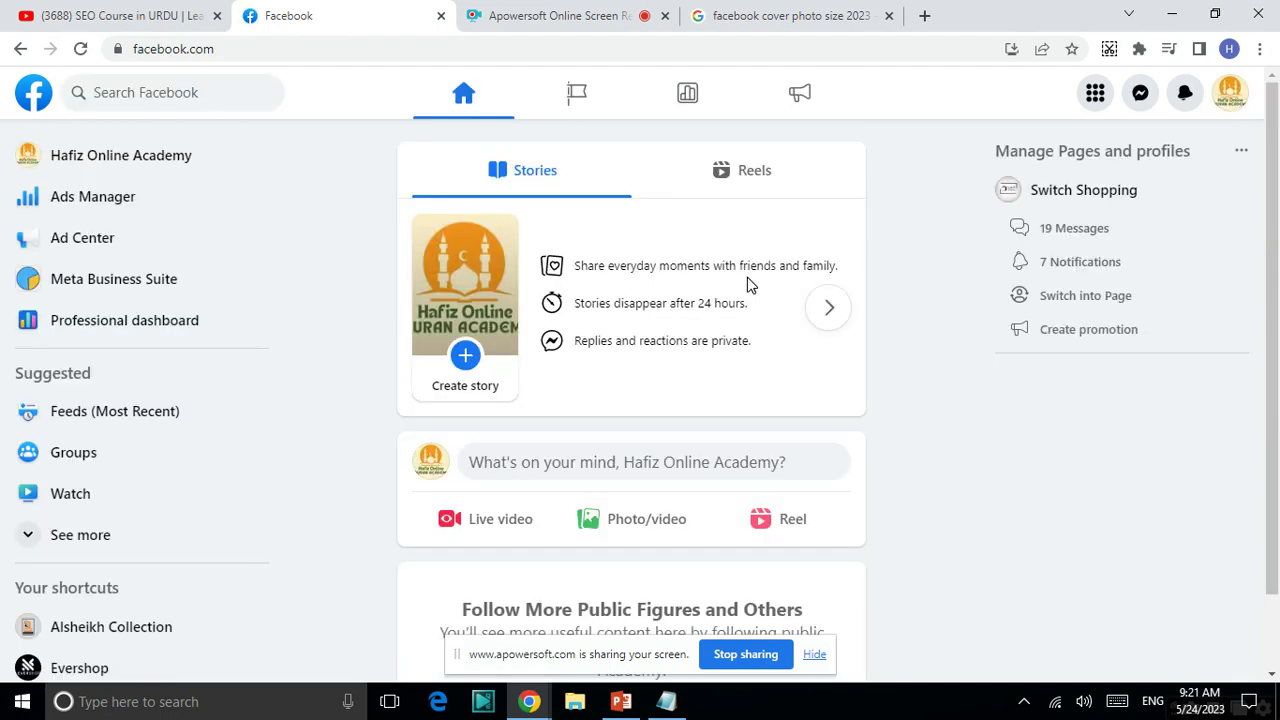
- Switch to the personal profile through See all profiles in the avatar menu
left_click(1232, 98)
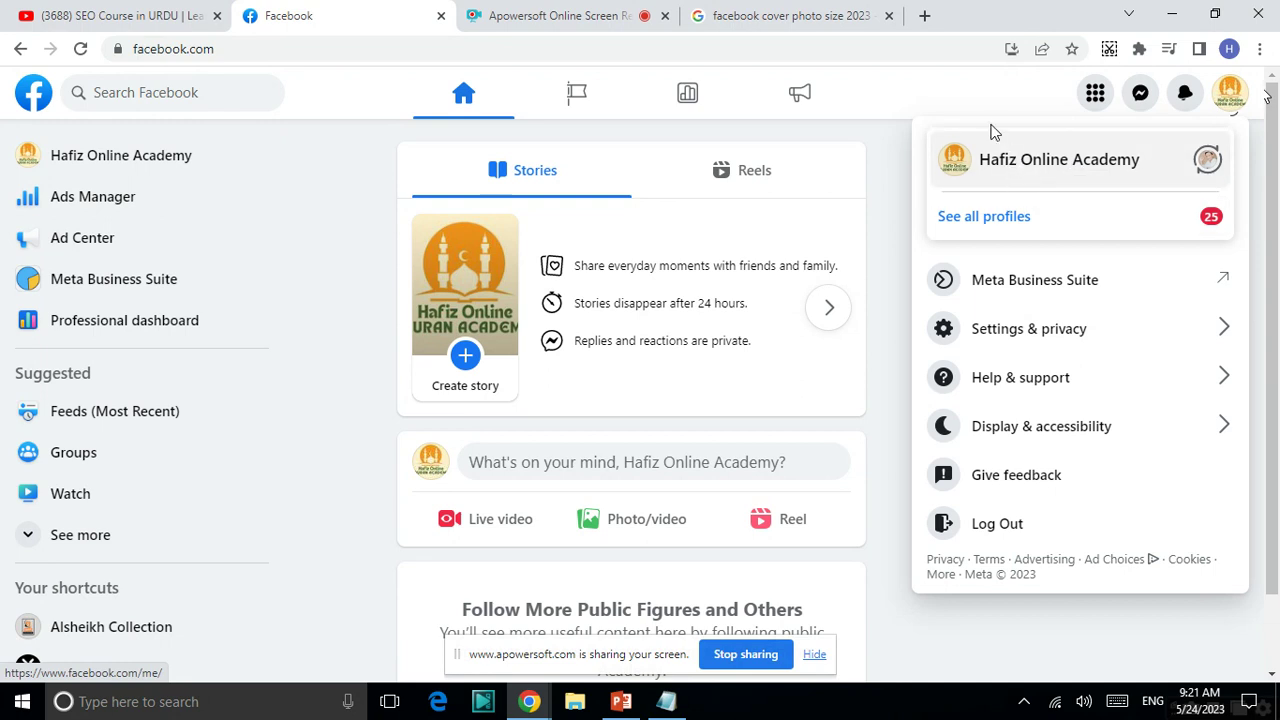
left_click(1143, 212)
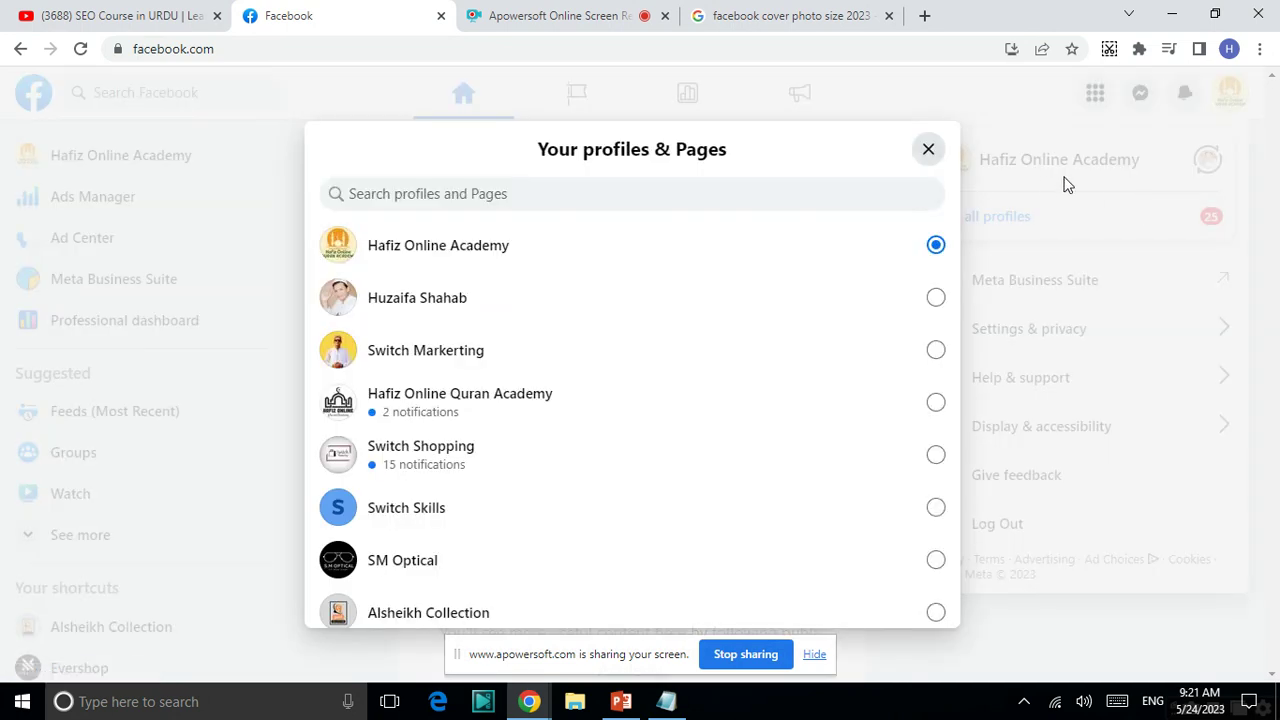
left_click(823, 291)
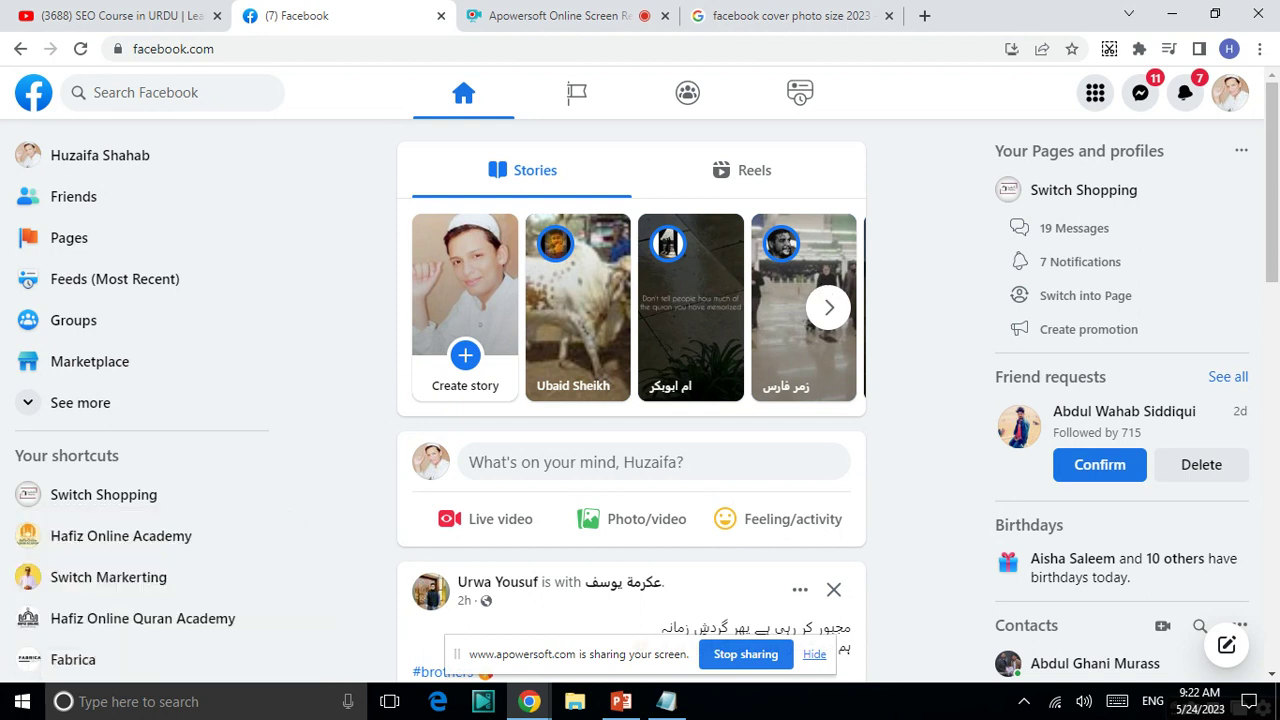
- Select Hafiz Online Academy in the See all profiles list to act as the Page again
left_click(1232, 96)
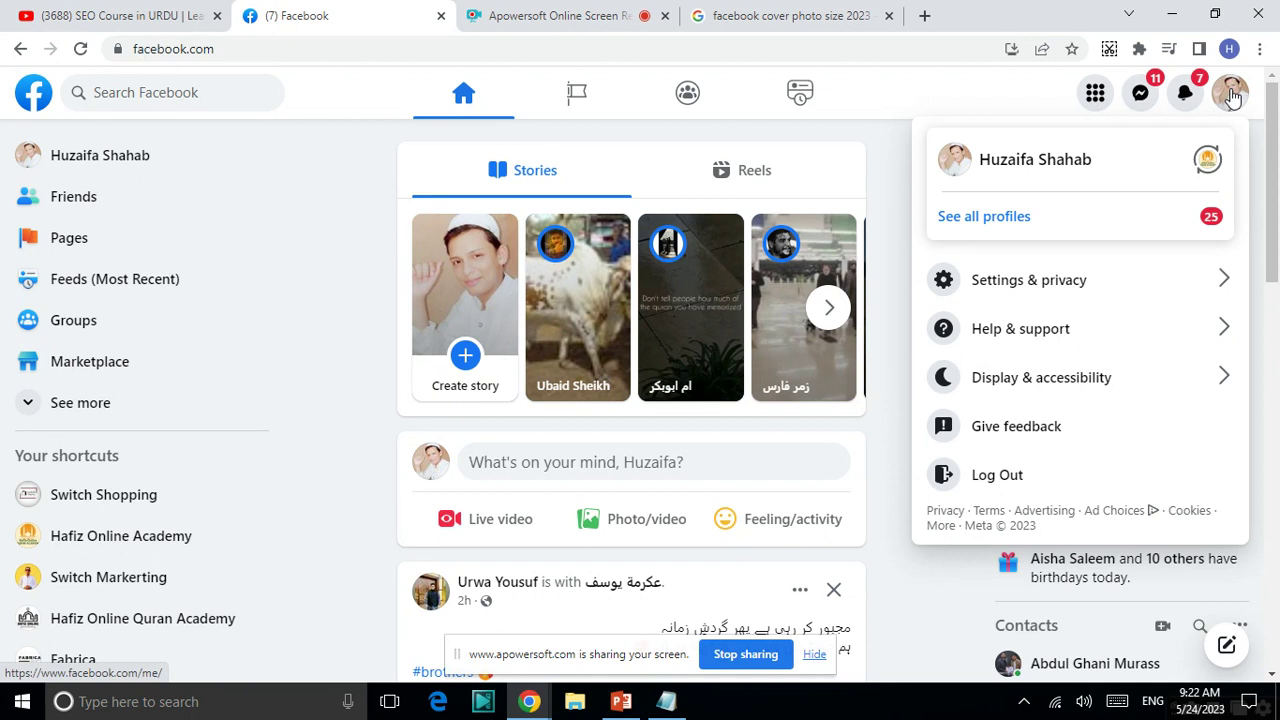
left_click(1066, 229)
scroll(1066, 229, "down", 3)
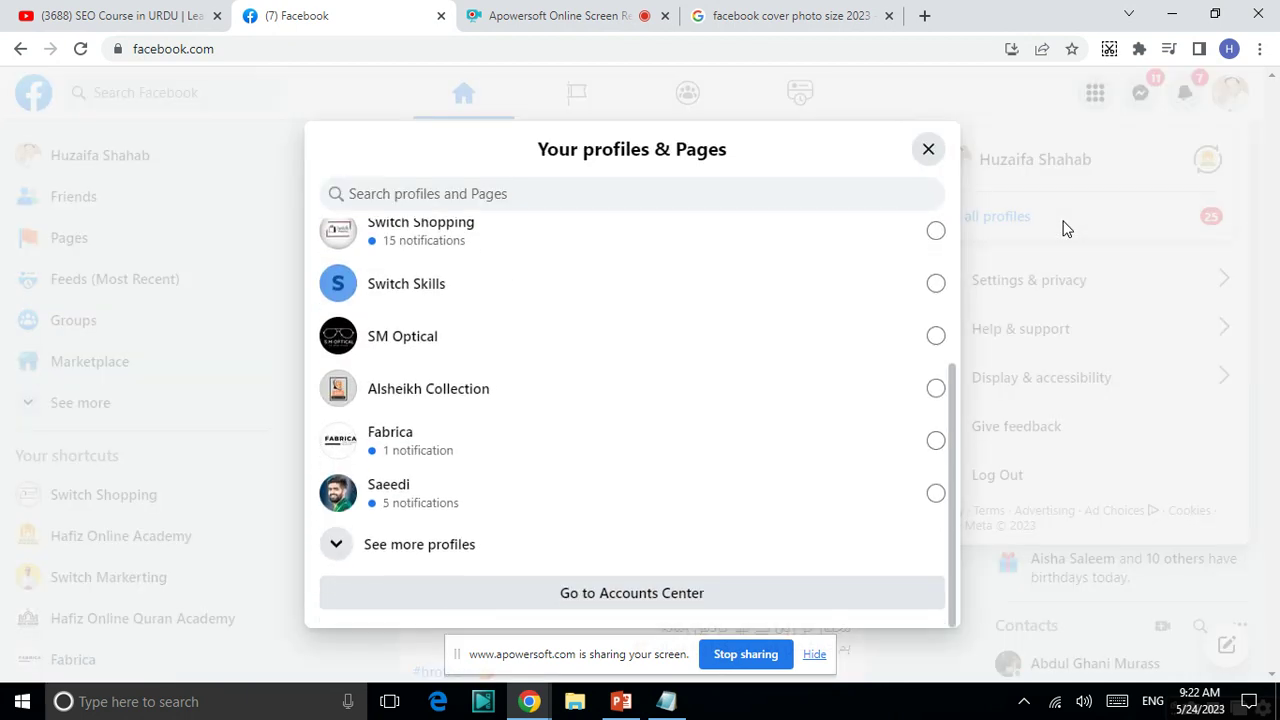
scroll(1066, 229, "up", 3)
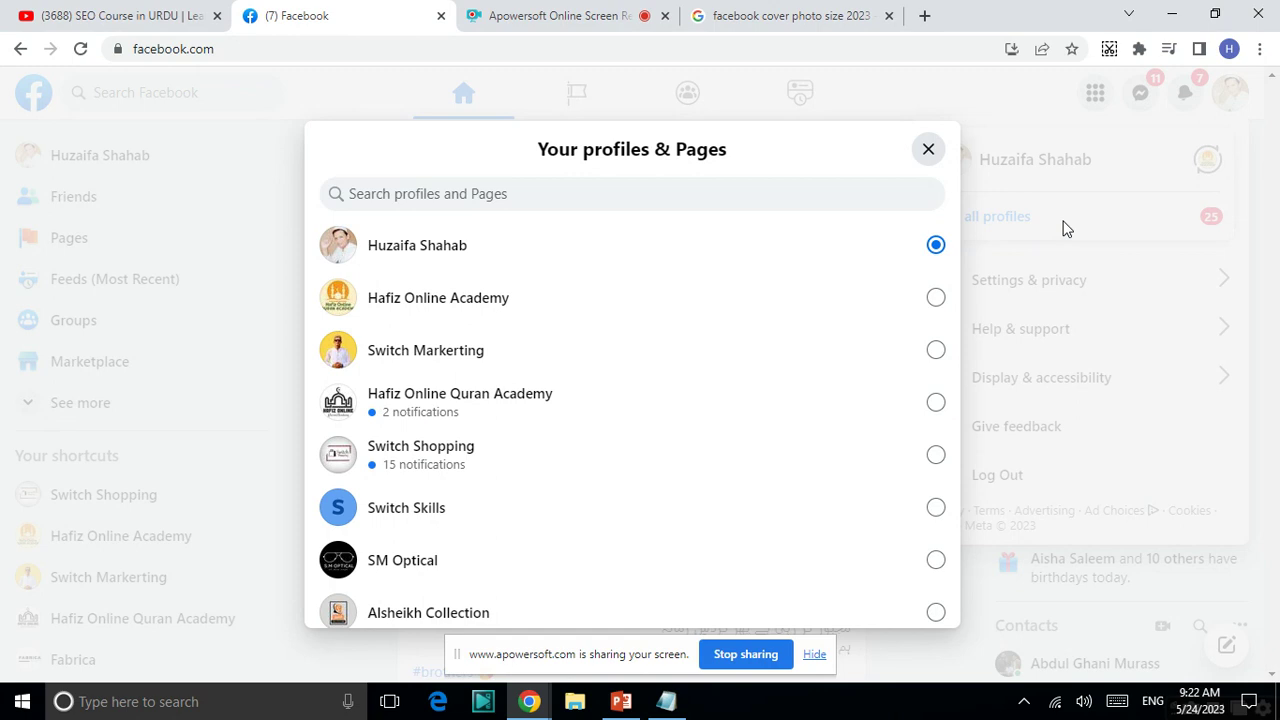
scroll(1066, 229, "down", 1)
scroll(1066, 229, "up", 1)
left_click(934, 298)
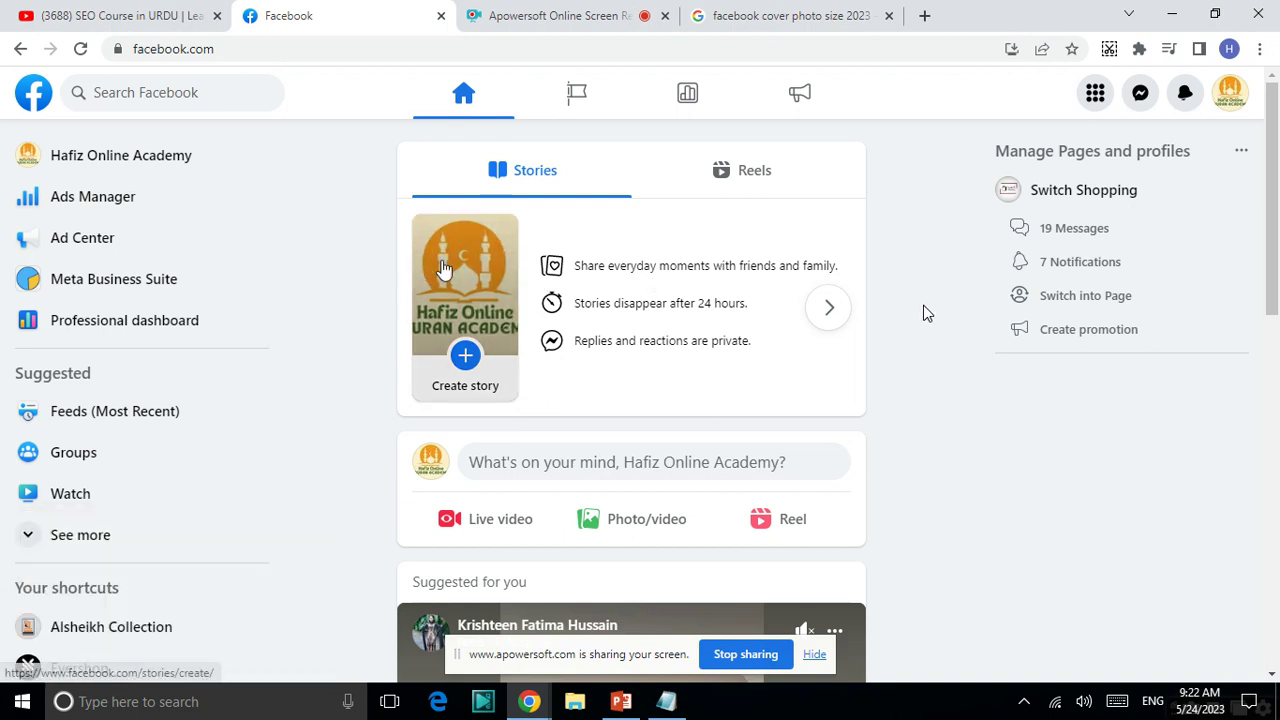
- Open the Hafiz Online Academy Page profile from the top of the left sidebar
left_click(24, 170)
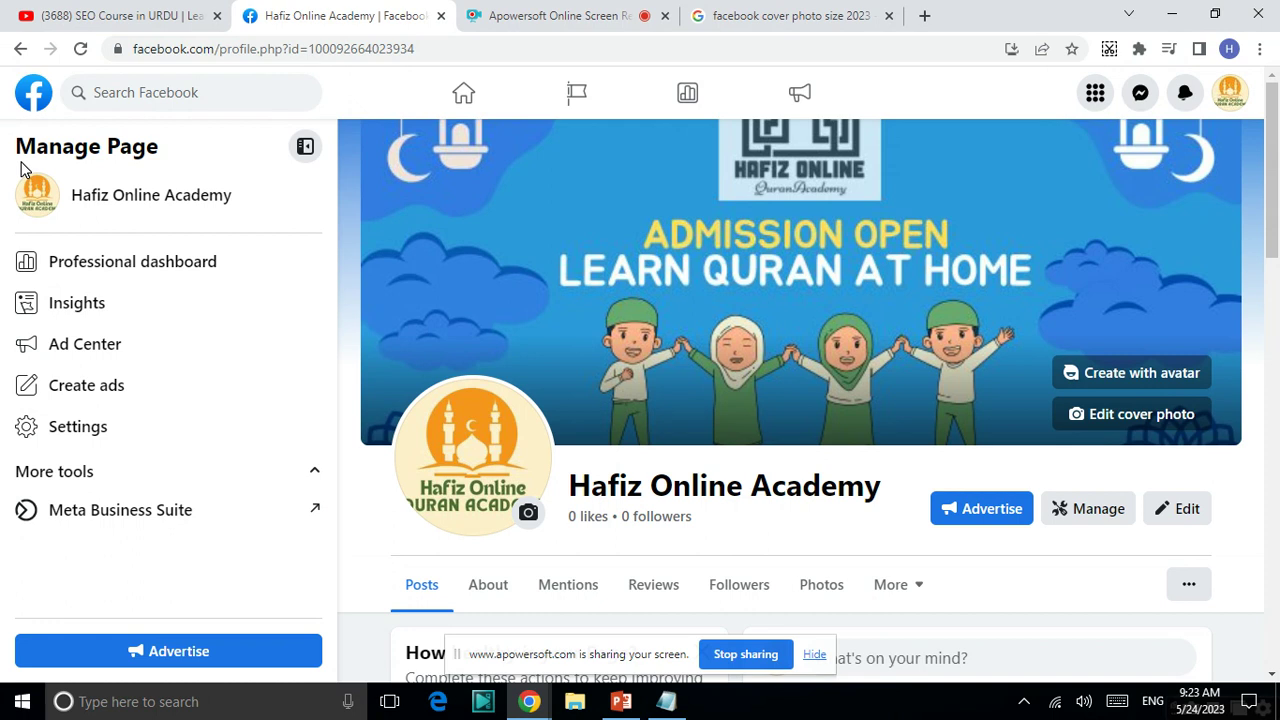
- Open the Page's Settings to see General settings with the name and unset username
left_click(96, 430)
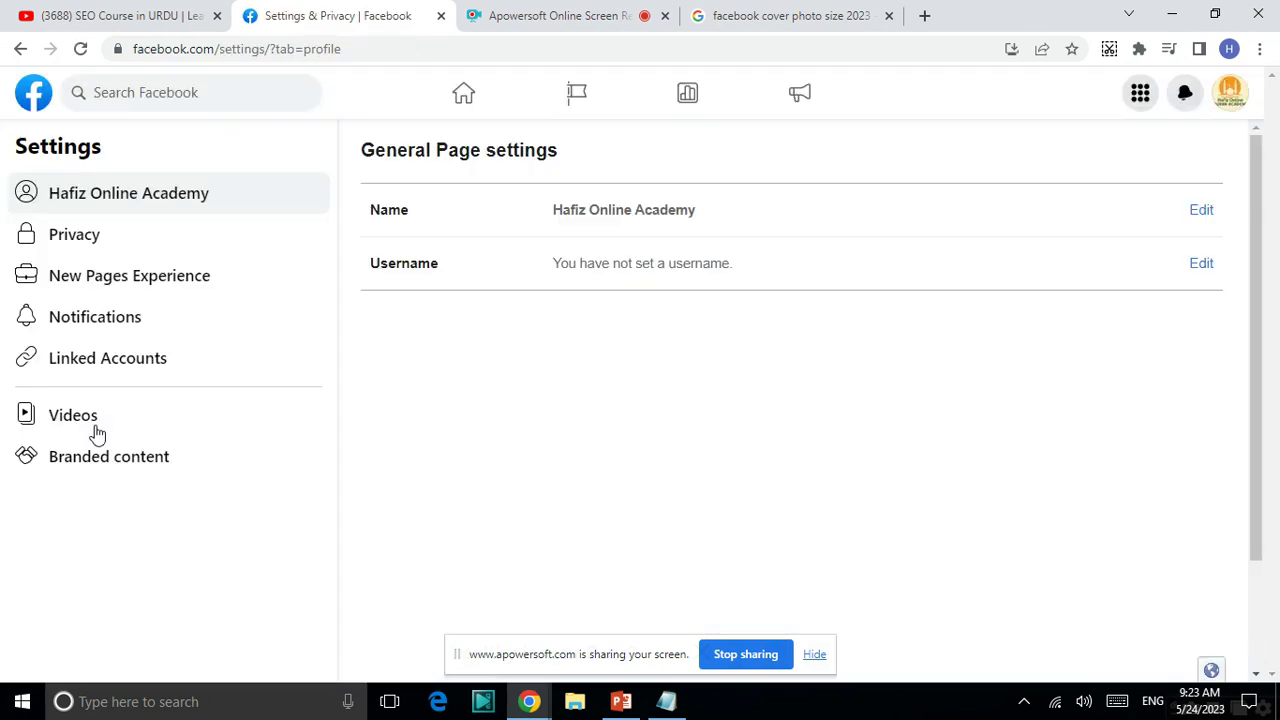
- Go to Page access settings and start adding someone under People with Facebook access
left_click(111, 290)
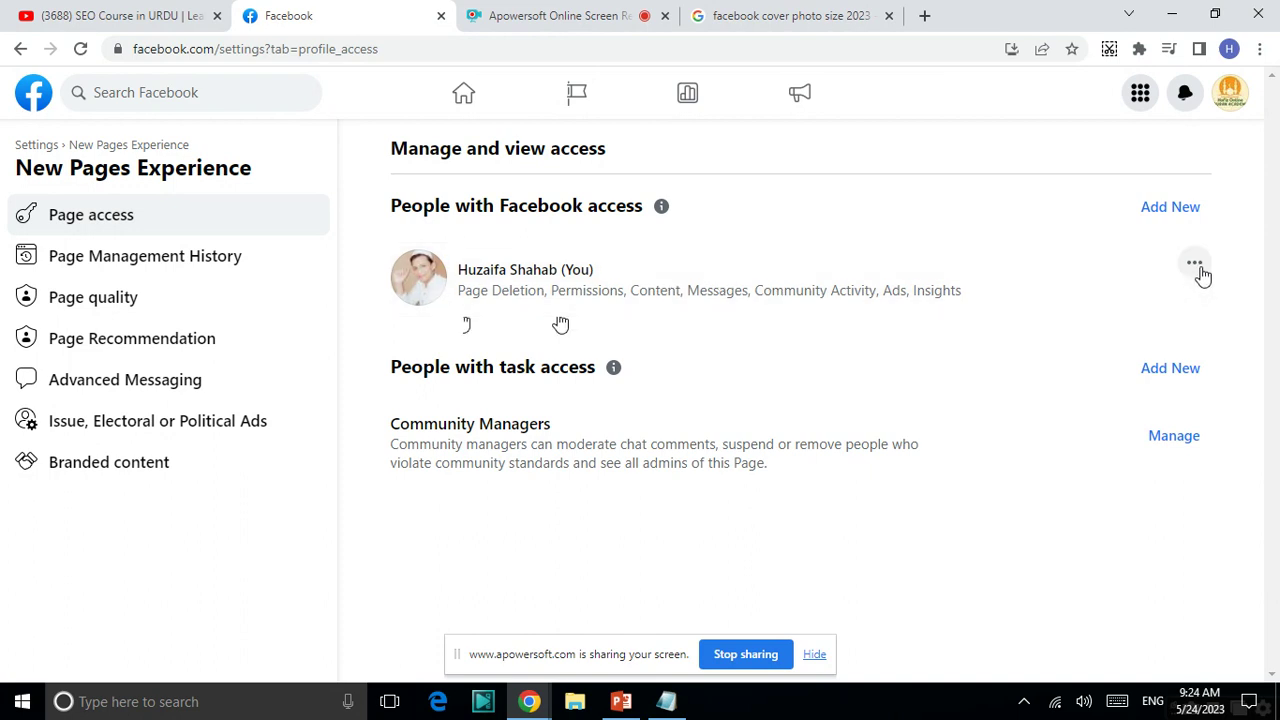
left_click(1178, 210)
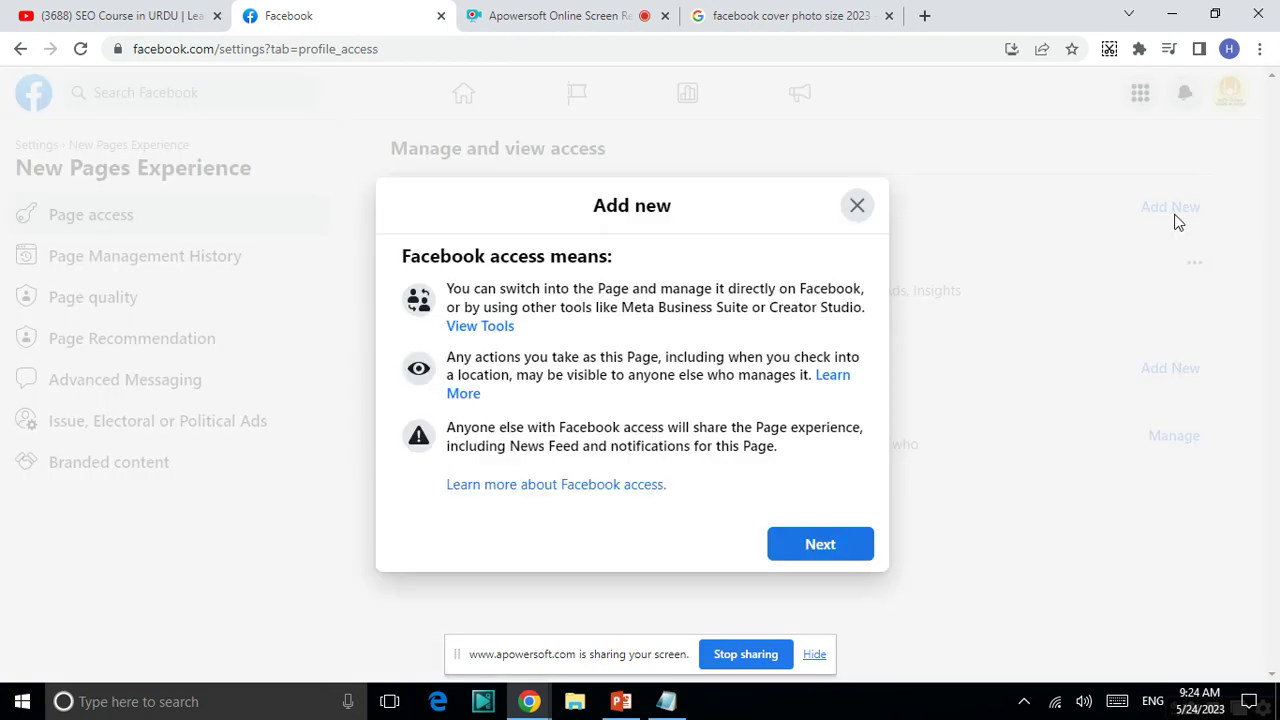
- Continue to the person picker and search by name for someone to receive Facebook access
left_click(840, 541)
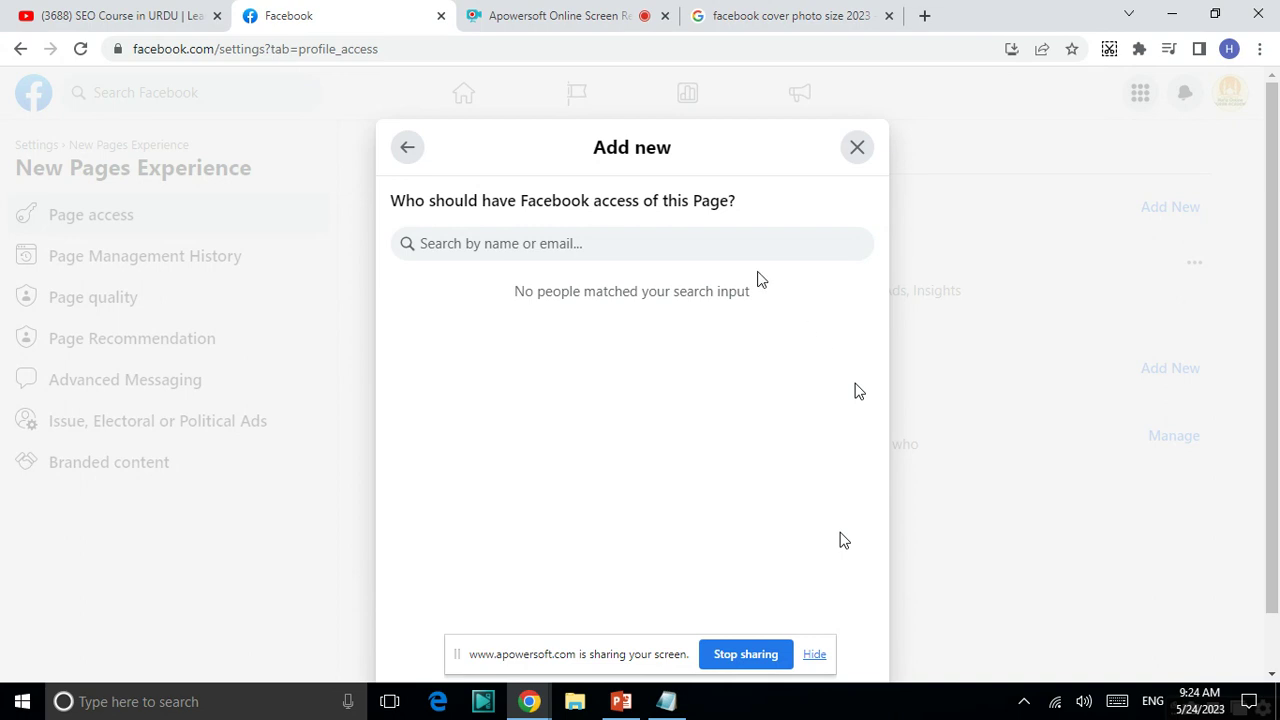
left_click(686, 232)
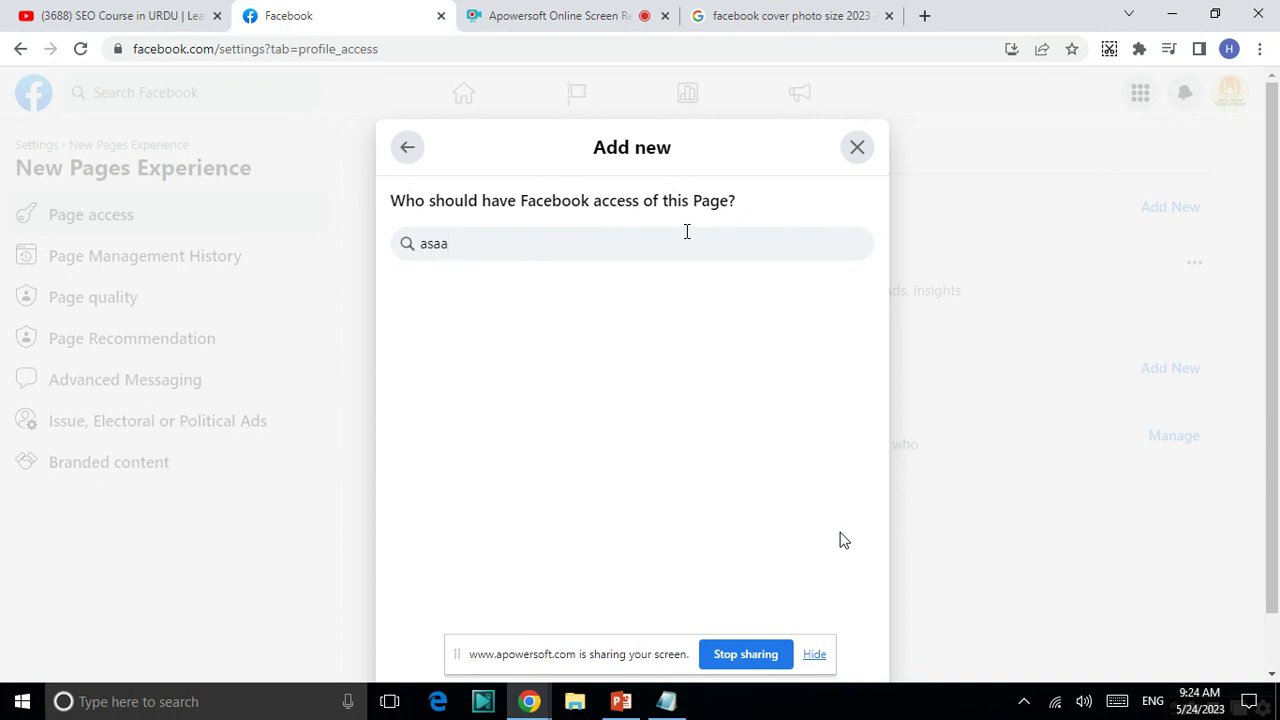
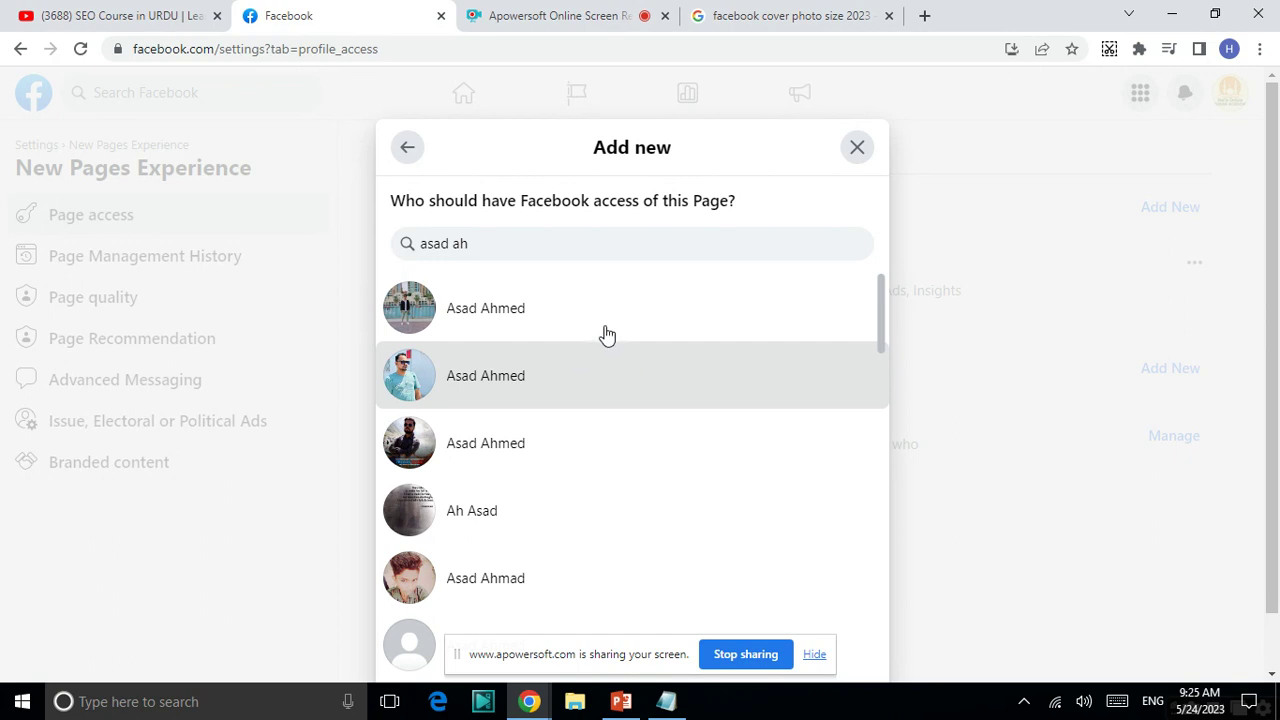
- Select the first match, review the full-control permissions, and close without granting access
left_click(653, 302)
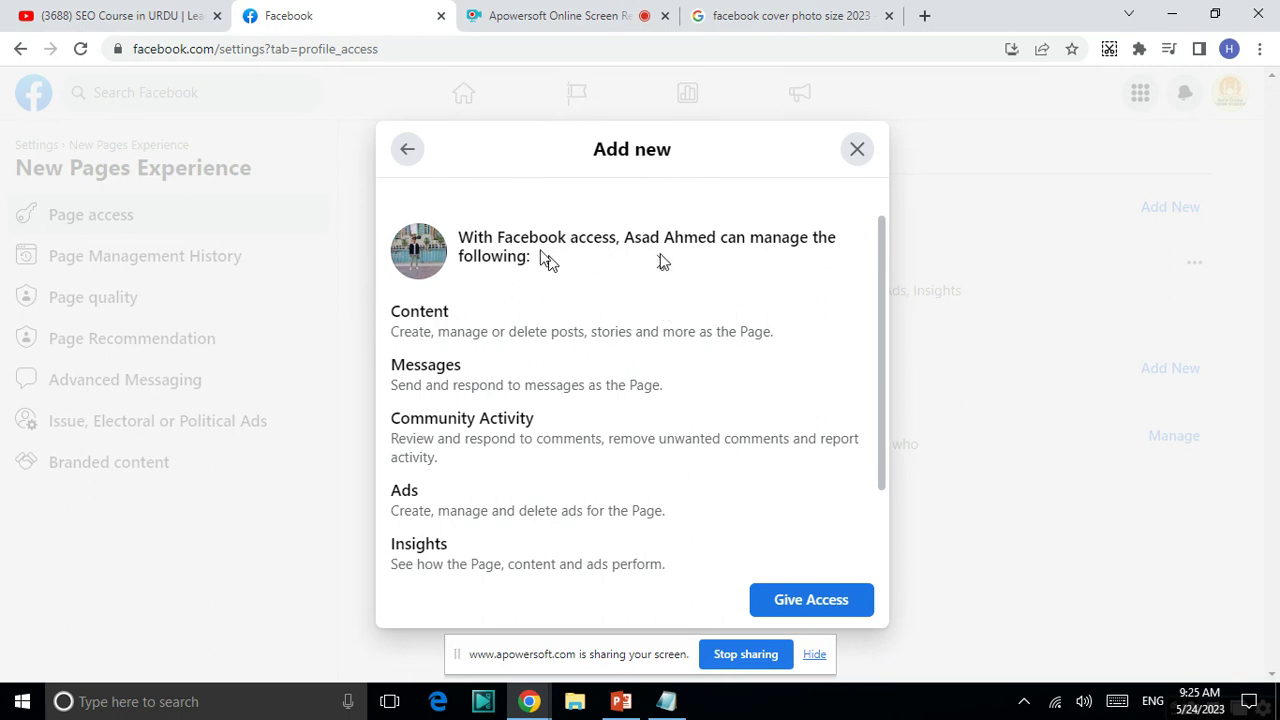
scroll(771, 240, "down", 1)
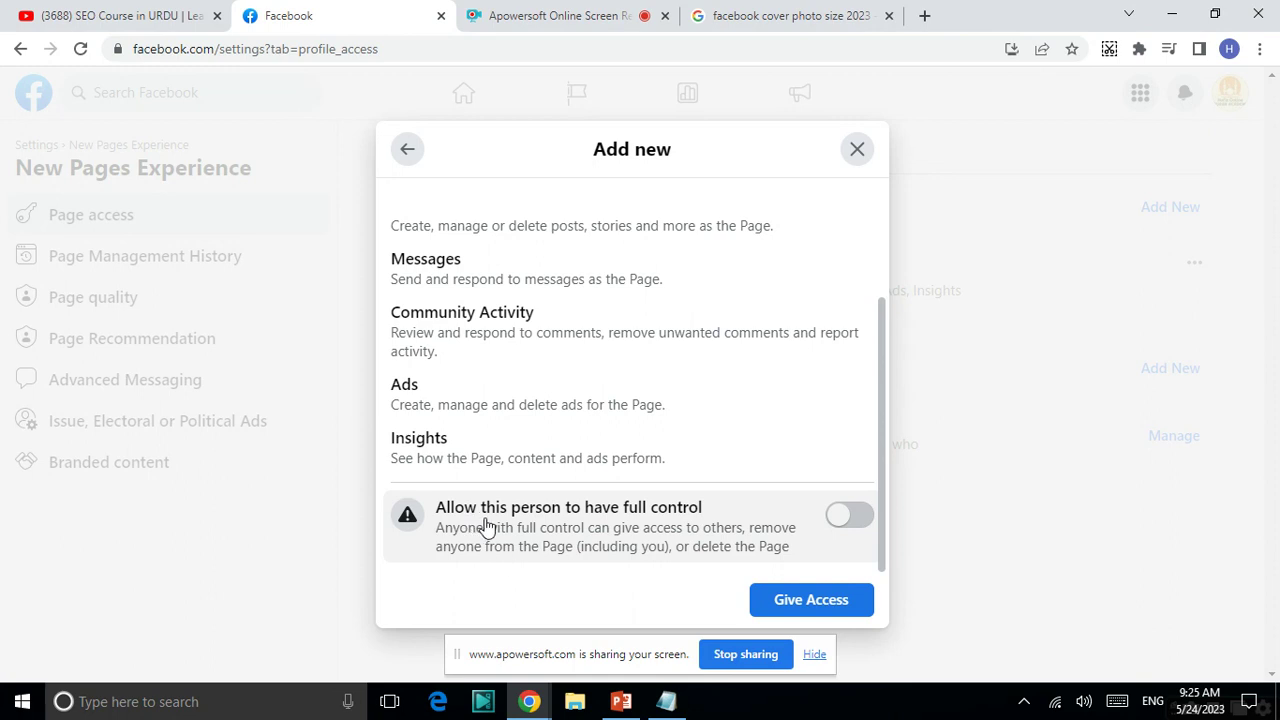
left_click(857, 156)
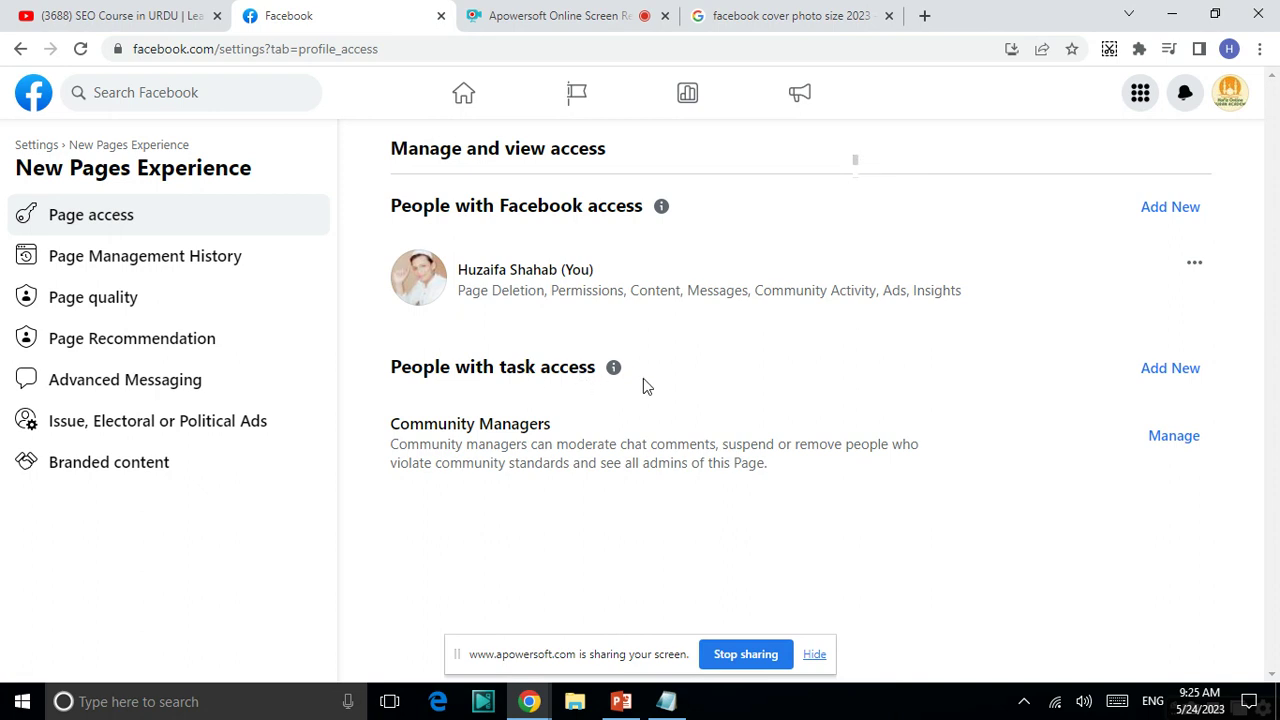
- Start adding task access, search for the person by name, and select the first match
left_click(1163, 370)
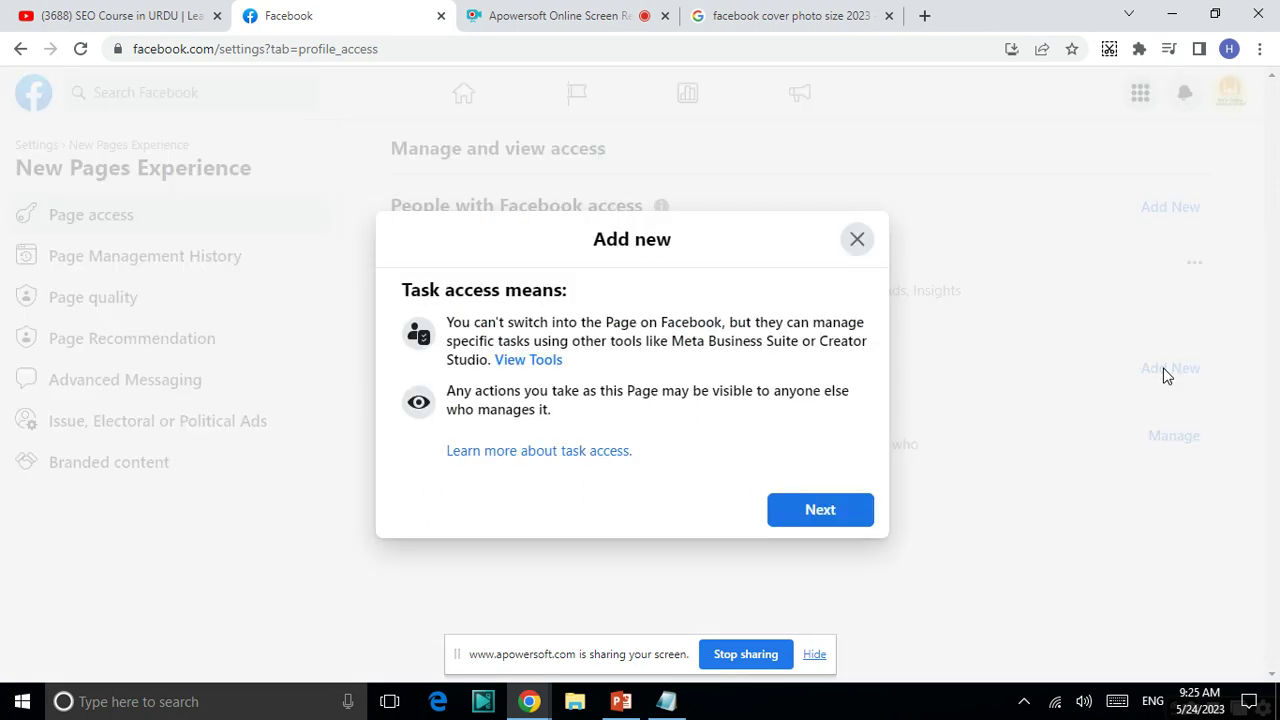
left_click(819, 510)
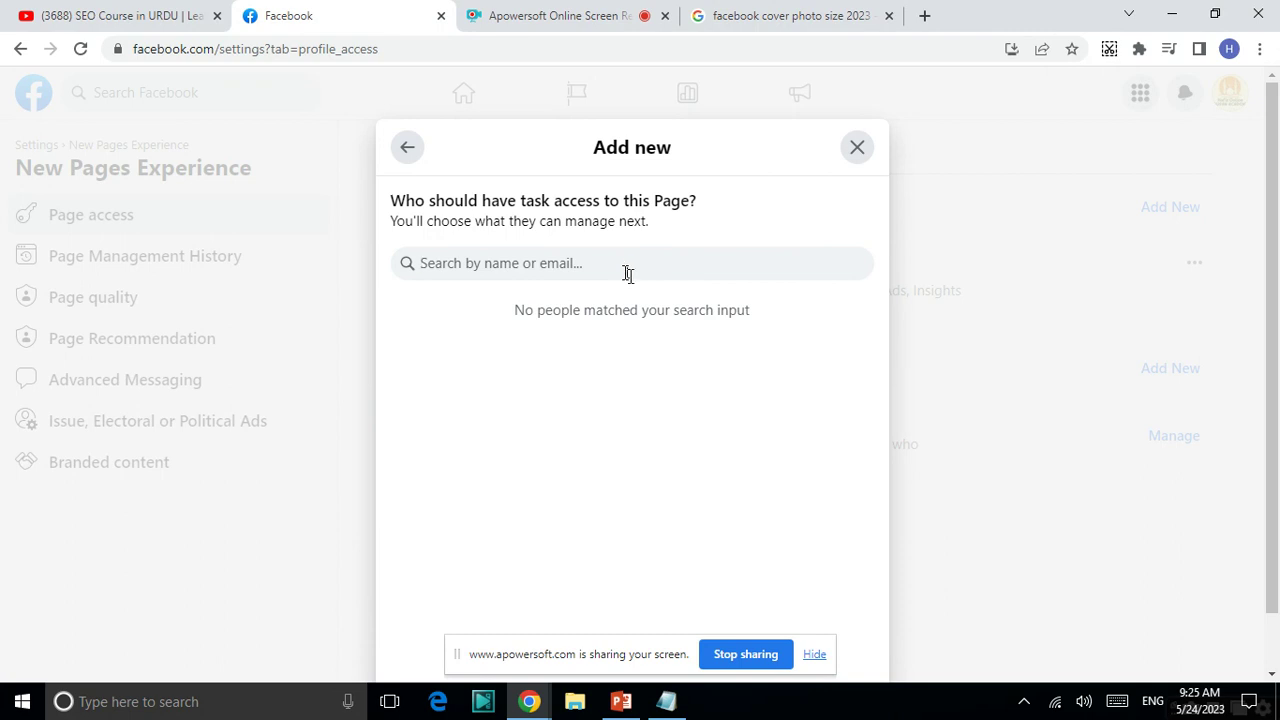
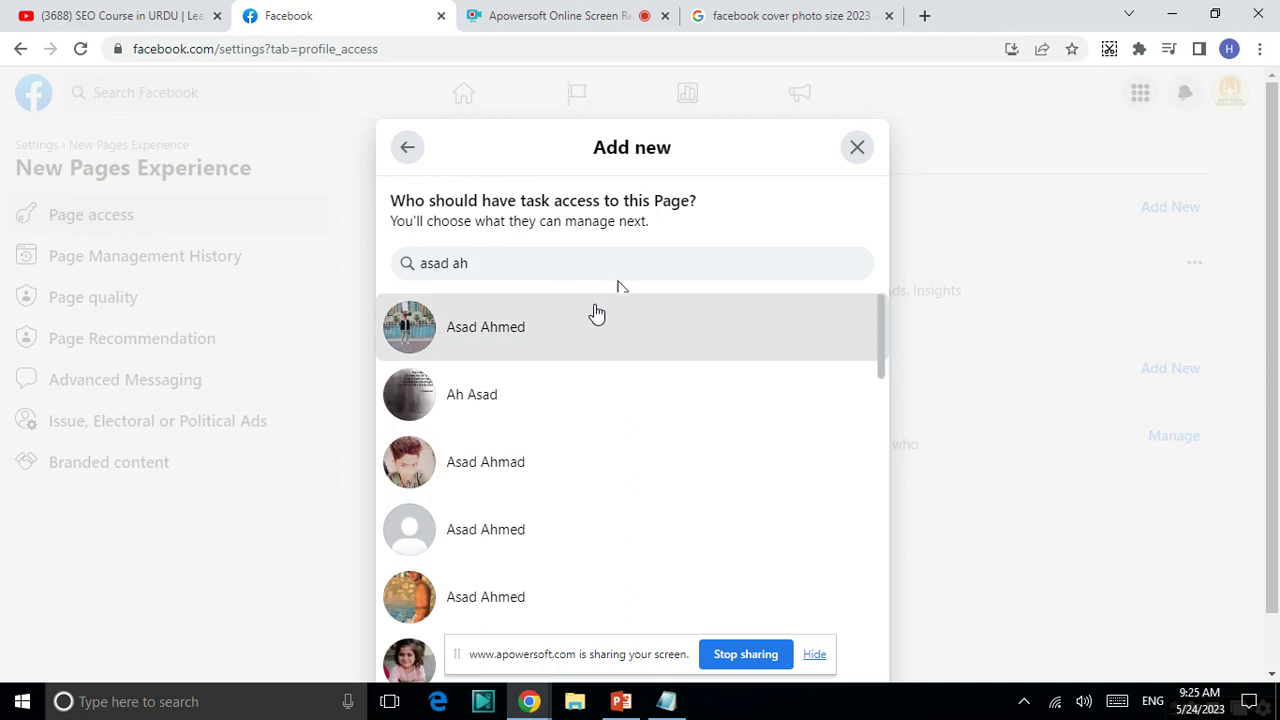
left_click(596, 312)
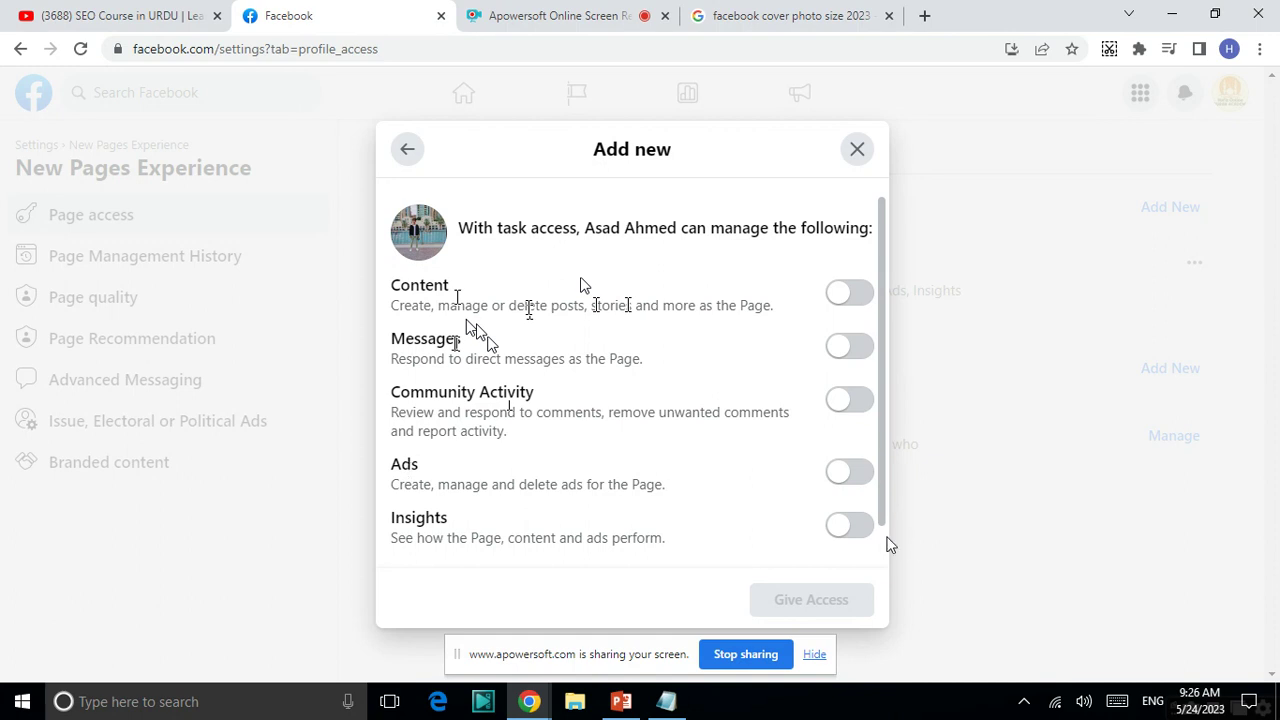
- Toggle the Ads and Content task permissions, leave all off, and close without granting access
left_click(848, 475)
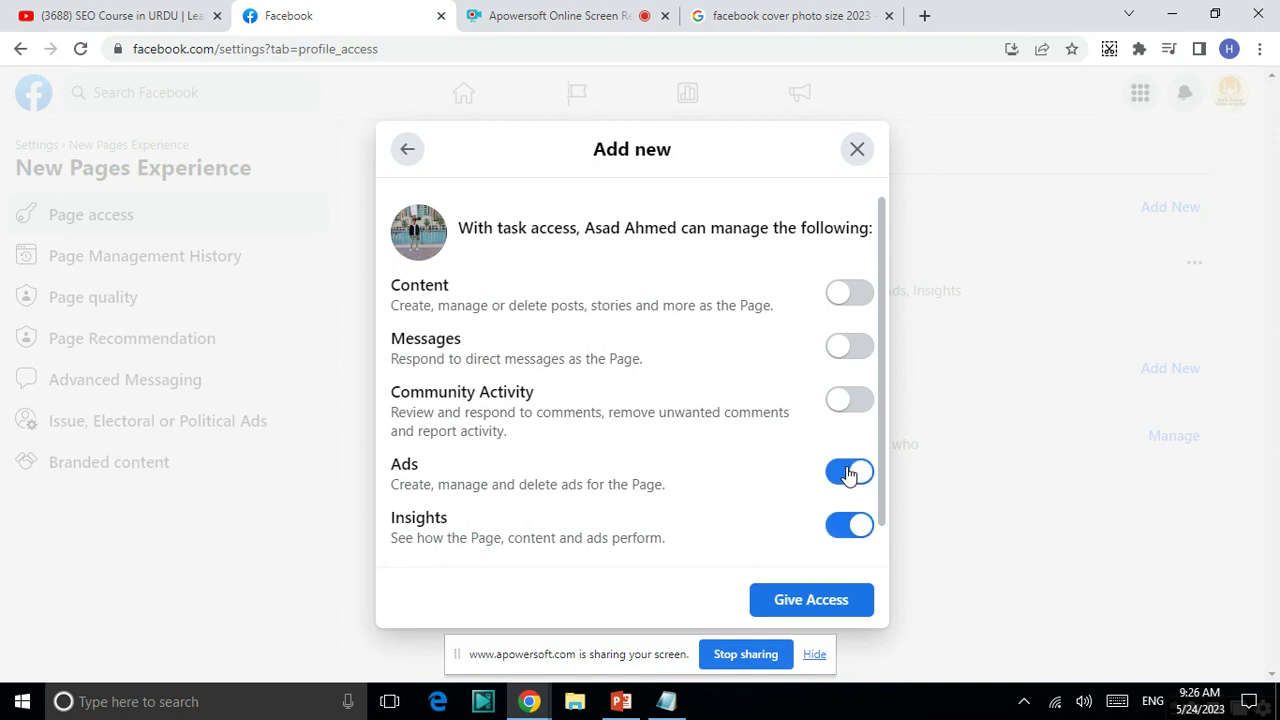
left_click(848, 475)
left_click(850, 476)
left_click(845, 305)
left_click(845, 305)
left_click(855, 478)
left_click(855, 478)
left_click(855, 480)
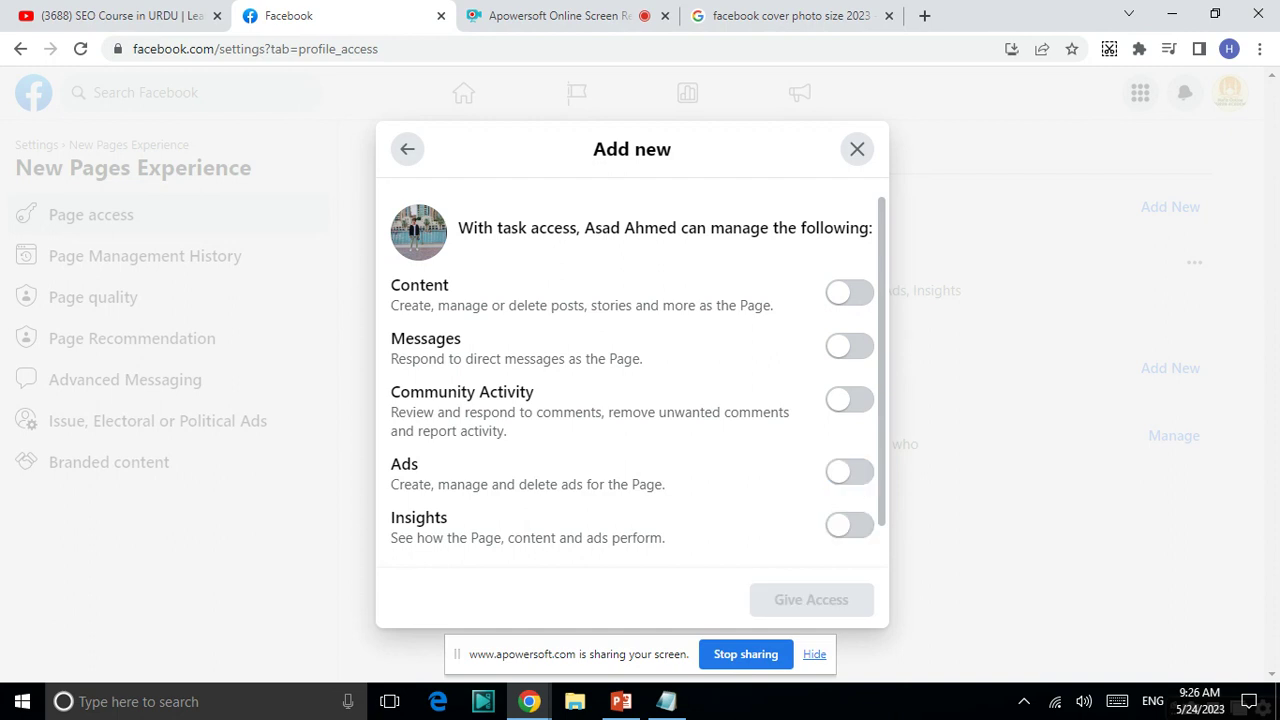
scroll(855, 483, "down", 1)
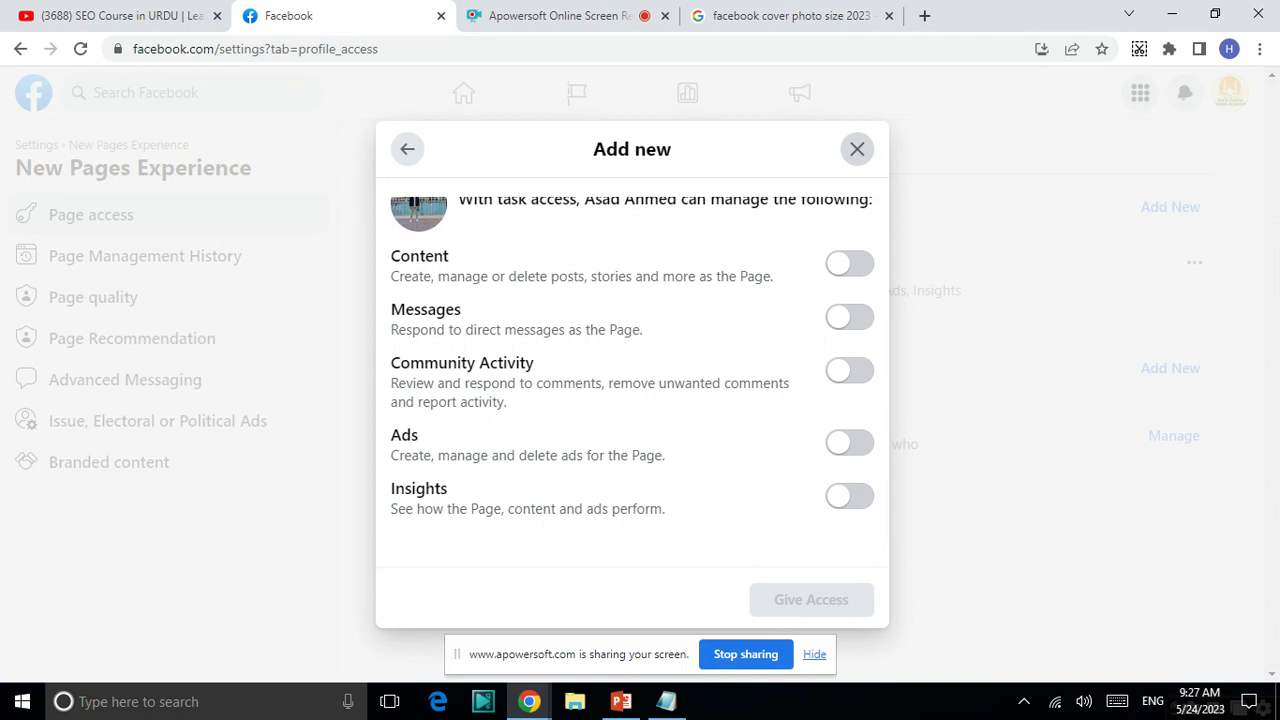
left_click(863, 158)
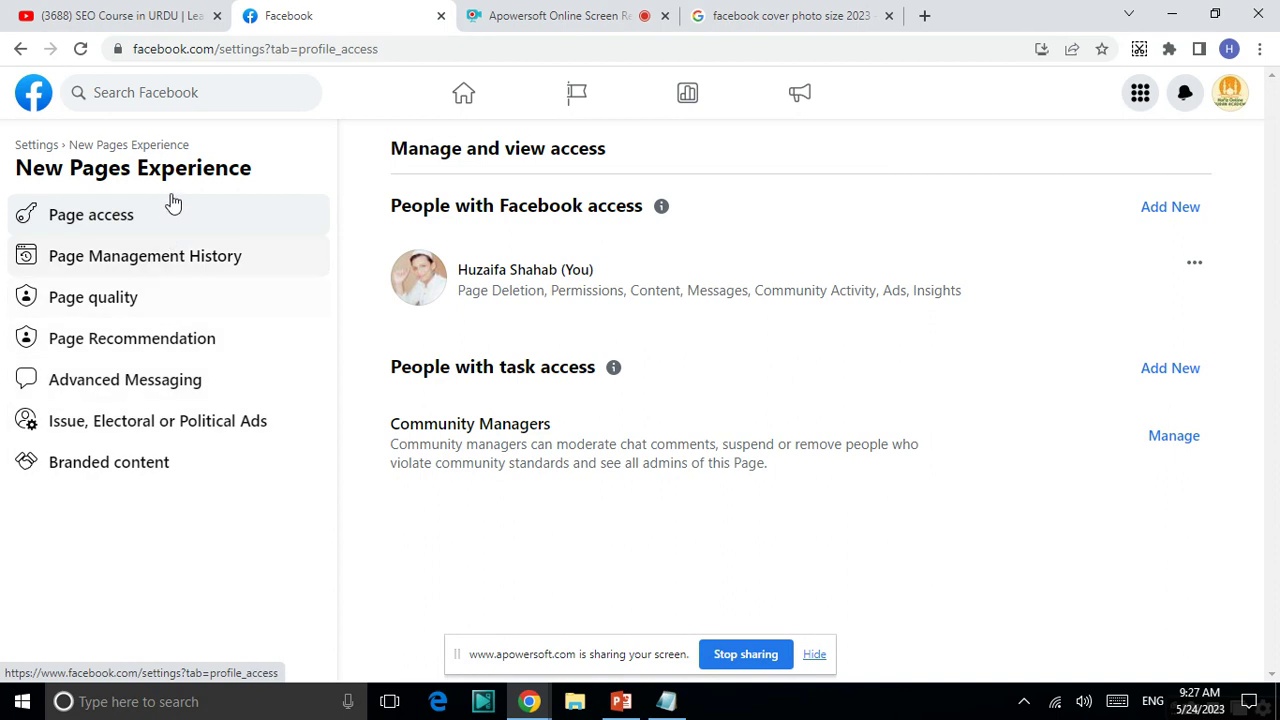
- Open Advanced Messaging settings and scroll through its connected apps and domain sections
left_click(134, 377)
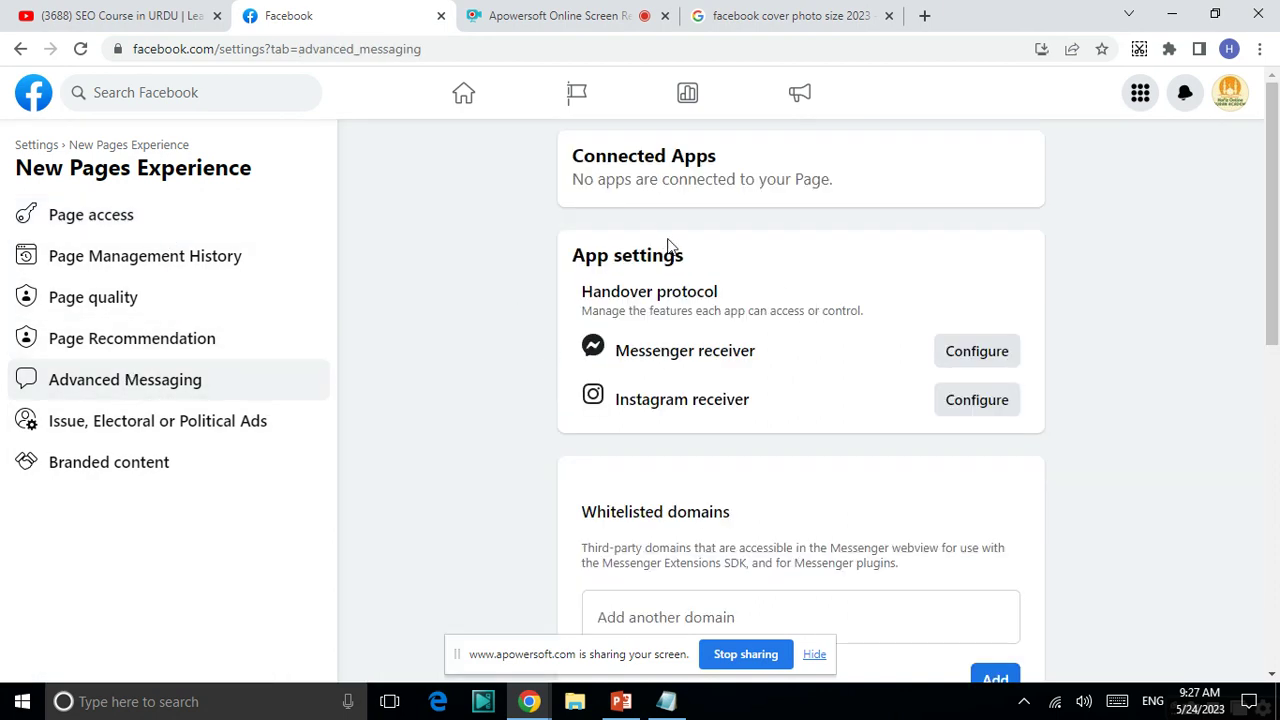
scroll(672, 245, "down", 9)
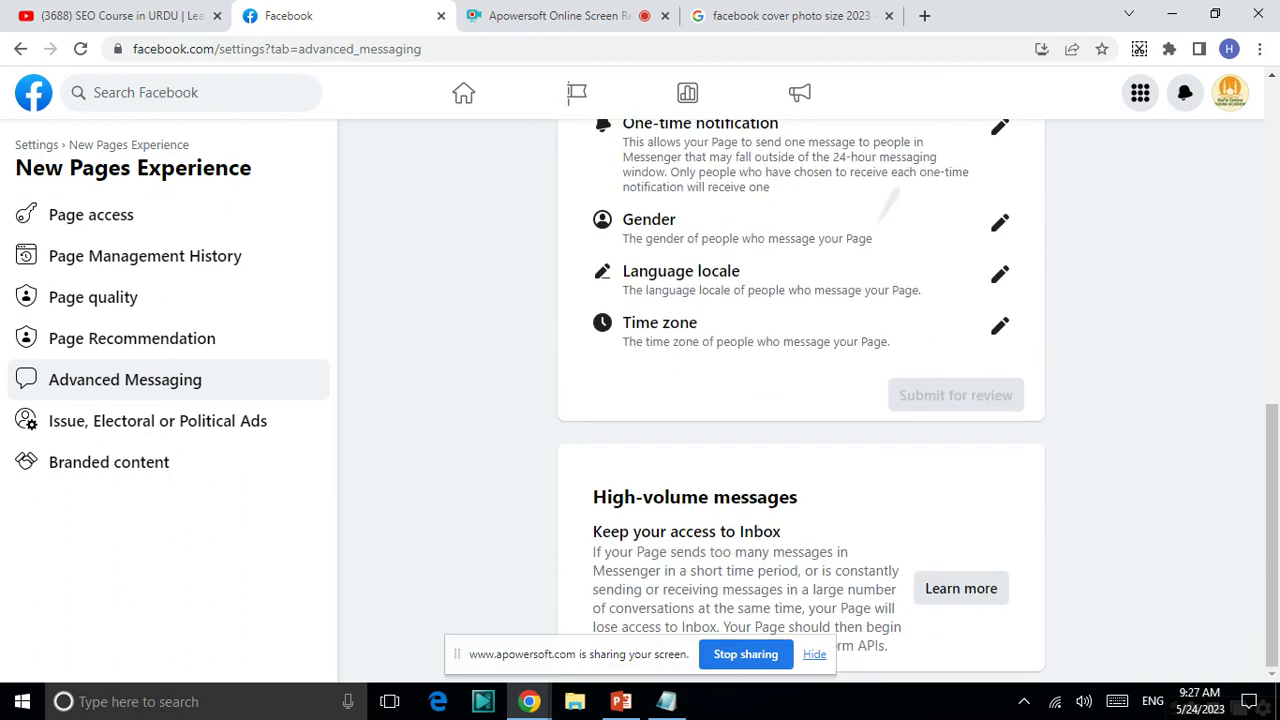
scroll(672, 245, "up", 9)
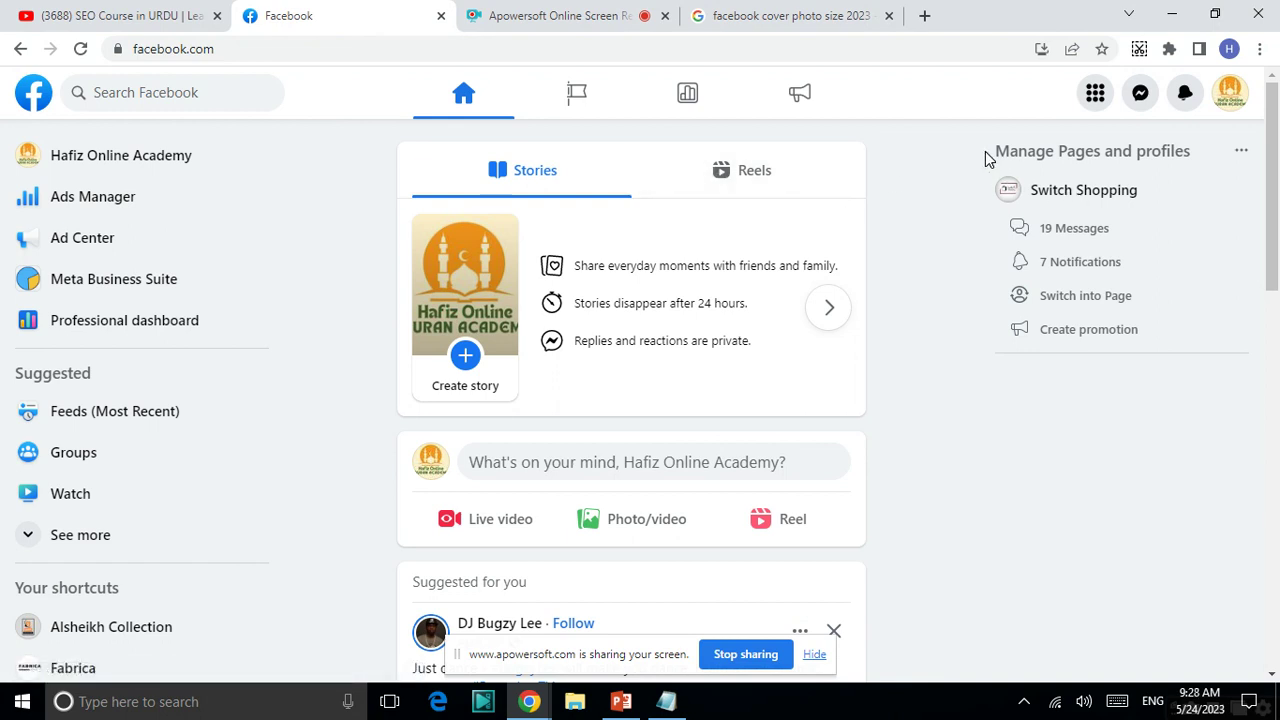
- Start a new ad for the Page from Menu > Ad, then leave and discard the draft
left_click(1097, 93)
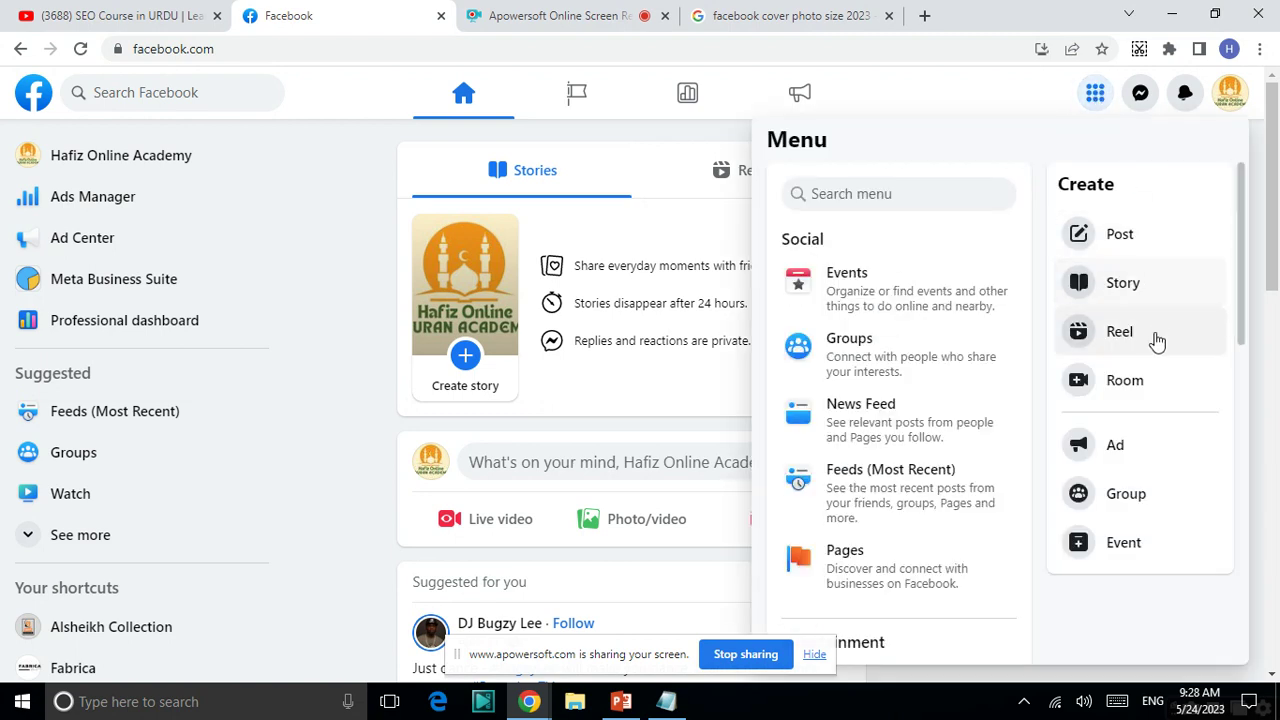
left_click(1153, 462)
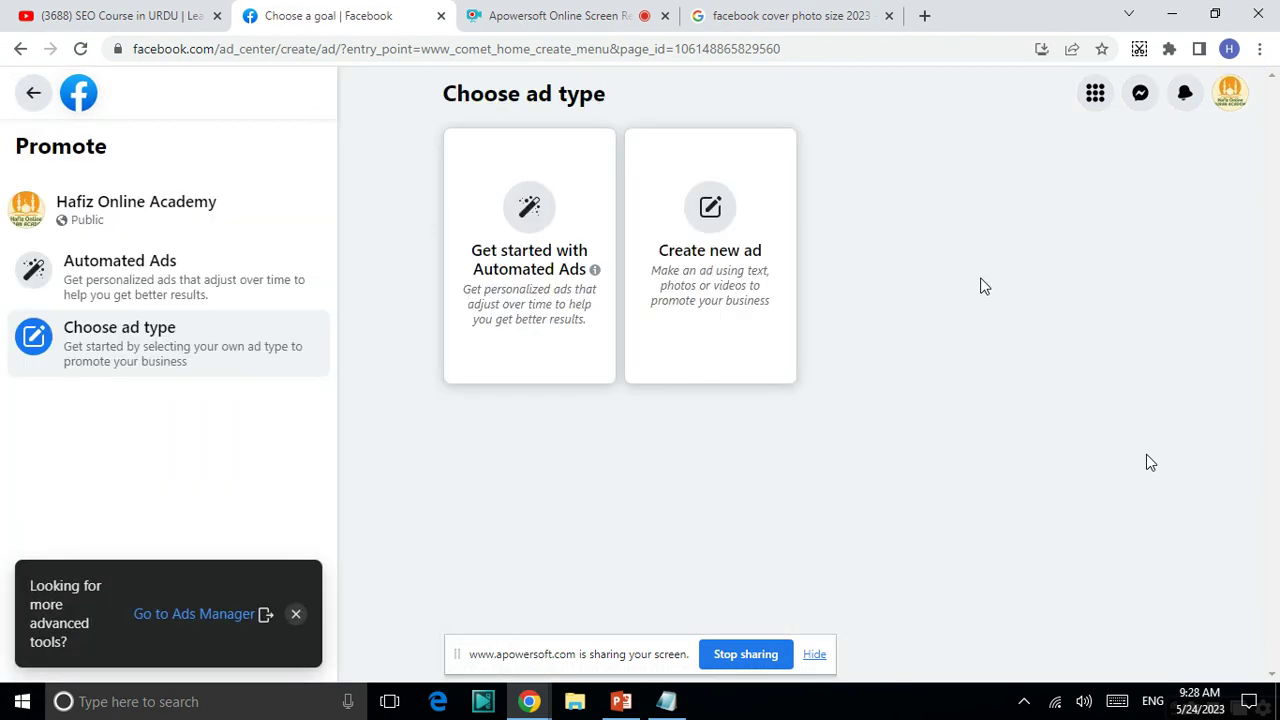
left_click(692, 212)
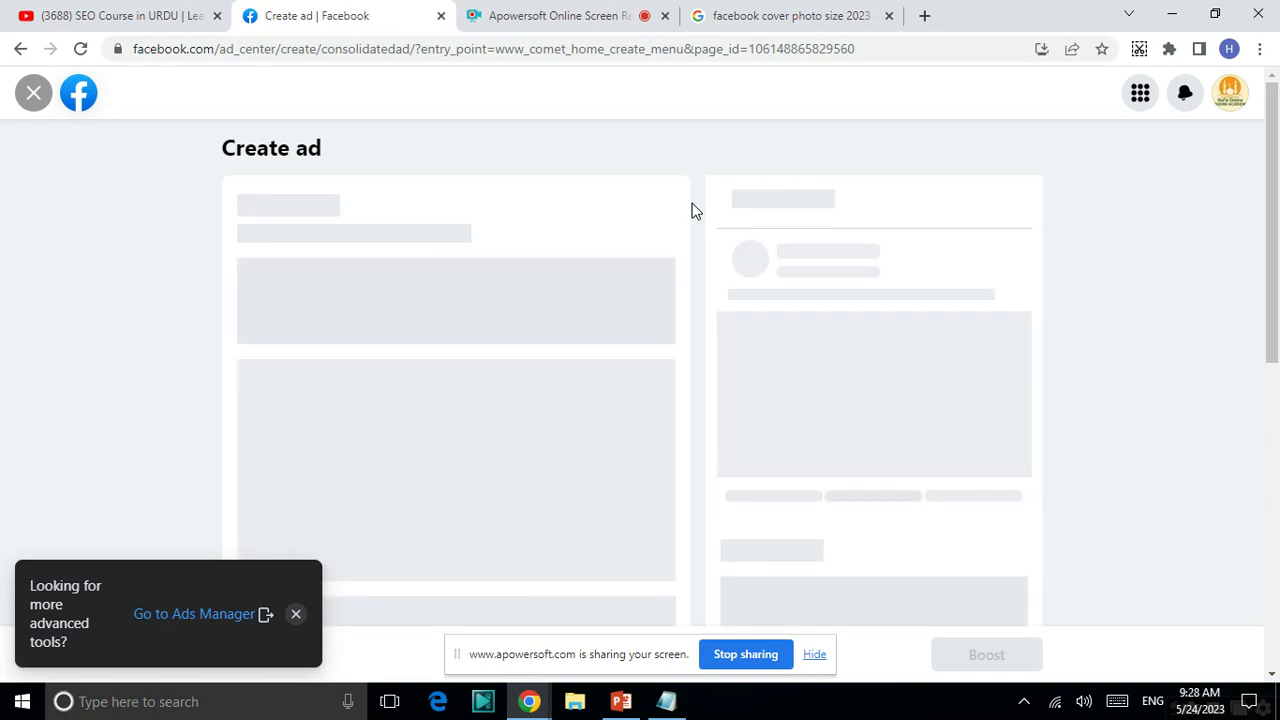
left_click(31, 94)
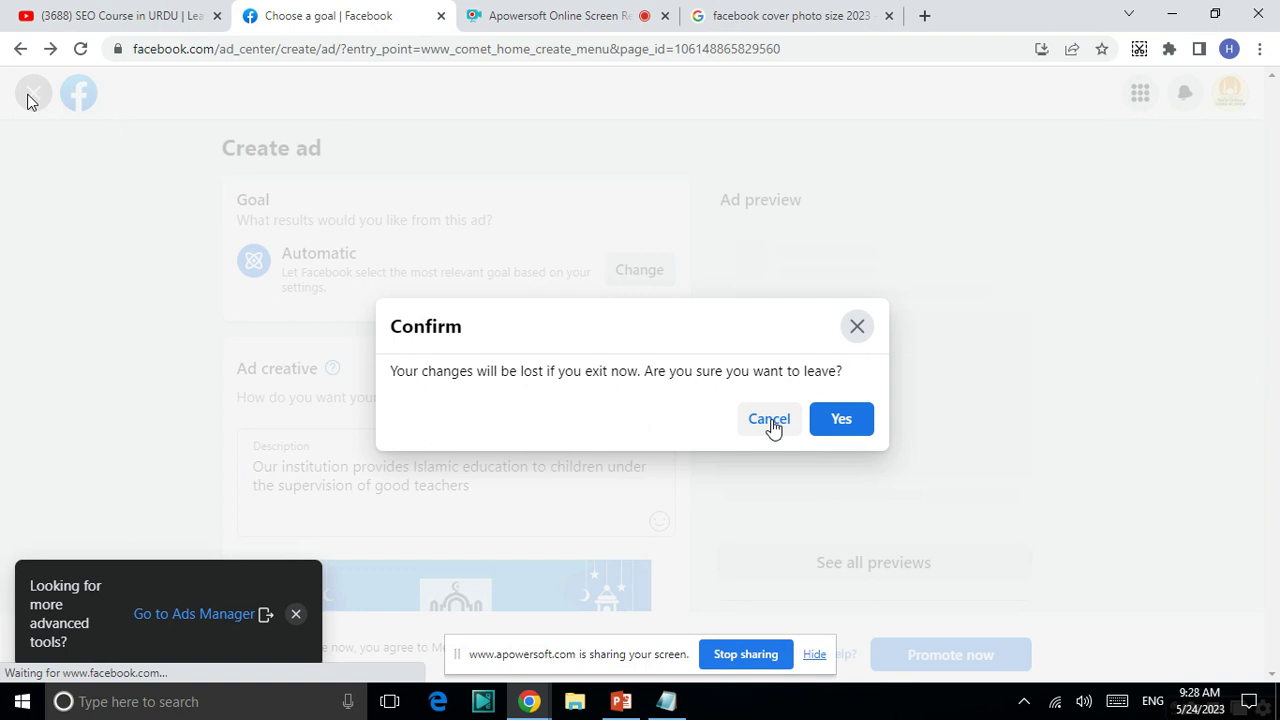
left_click(823, 428)
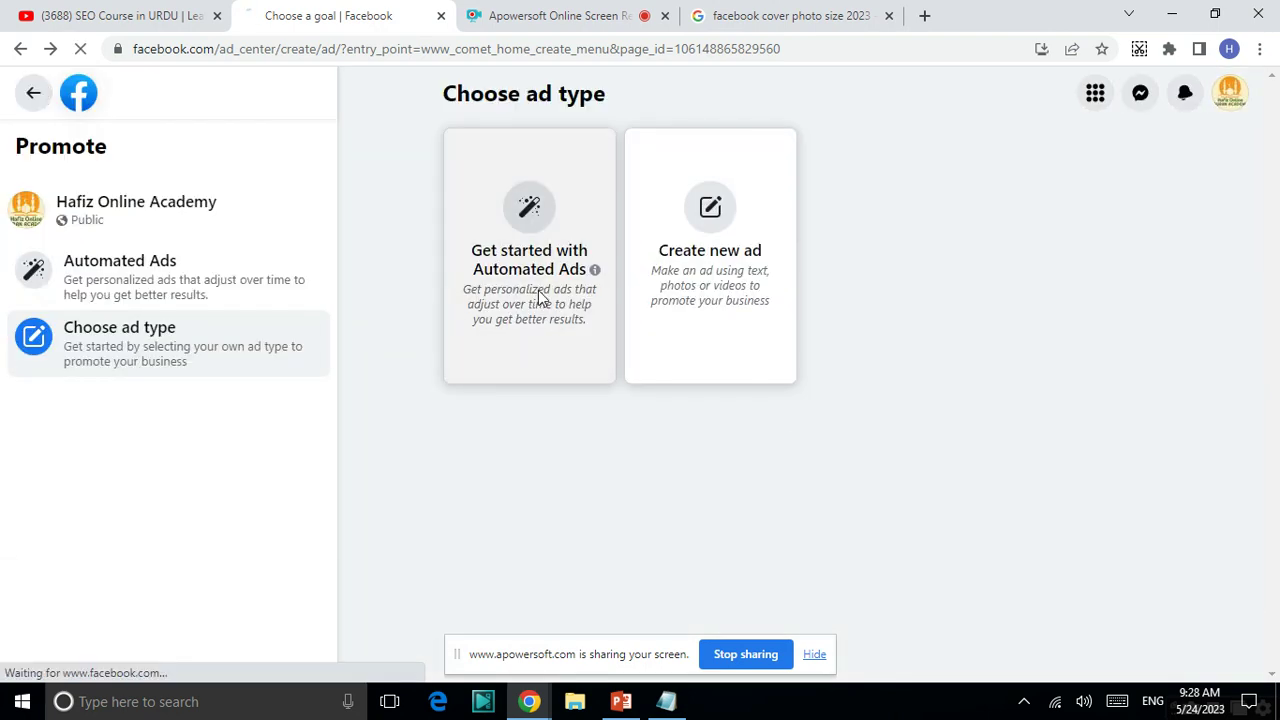
- Look through the Automated Ads option, then return to the ad type choices
left_click(538, 297)
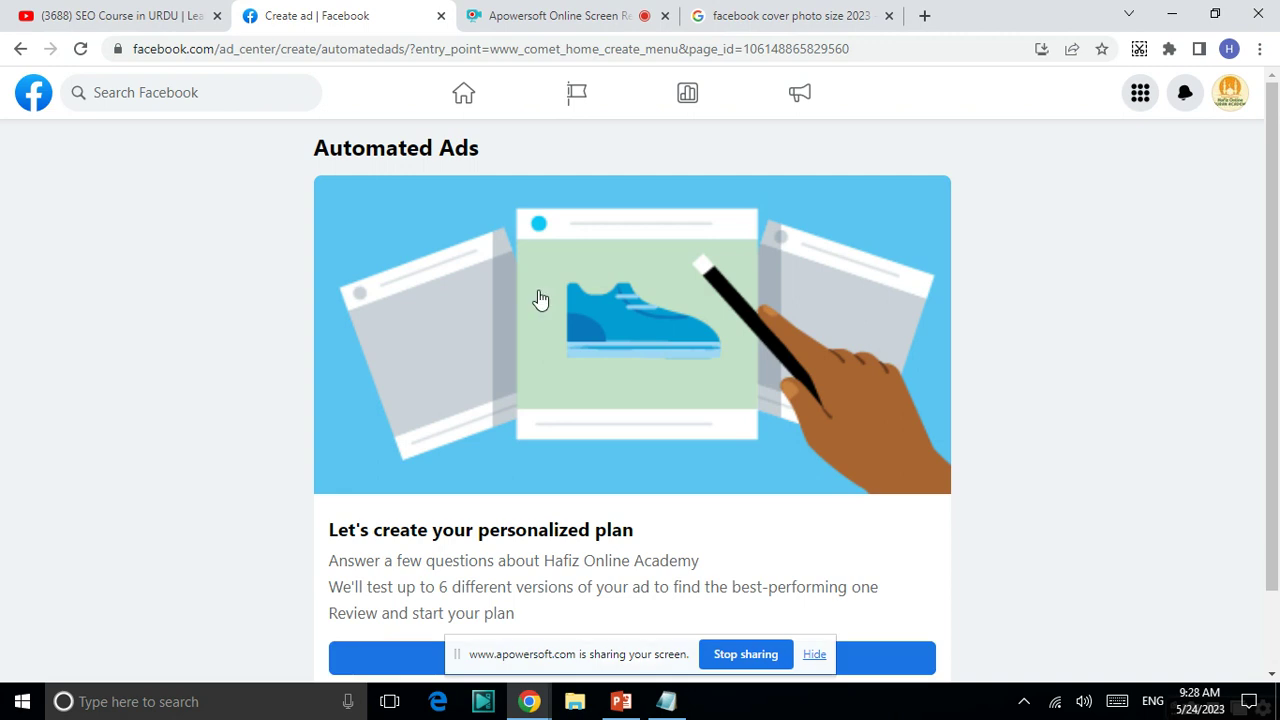
scroll(538, 298, "down", 1)
scroll(538, 298, "up", 1)
left_click(24, 54)
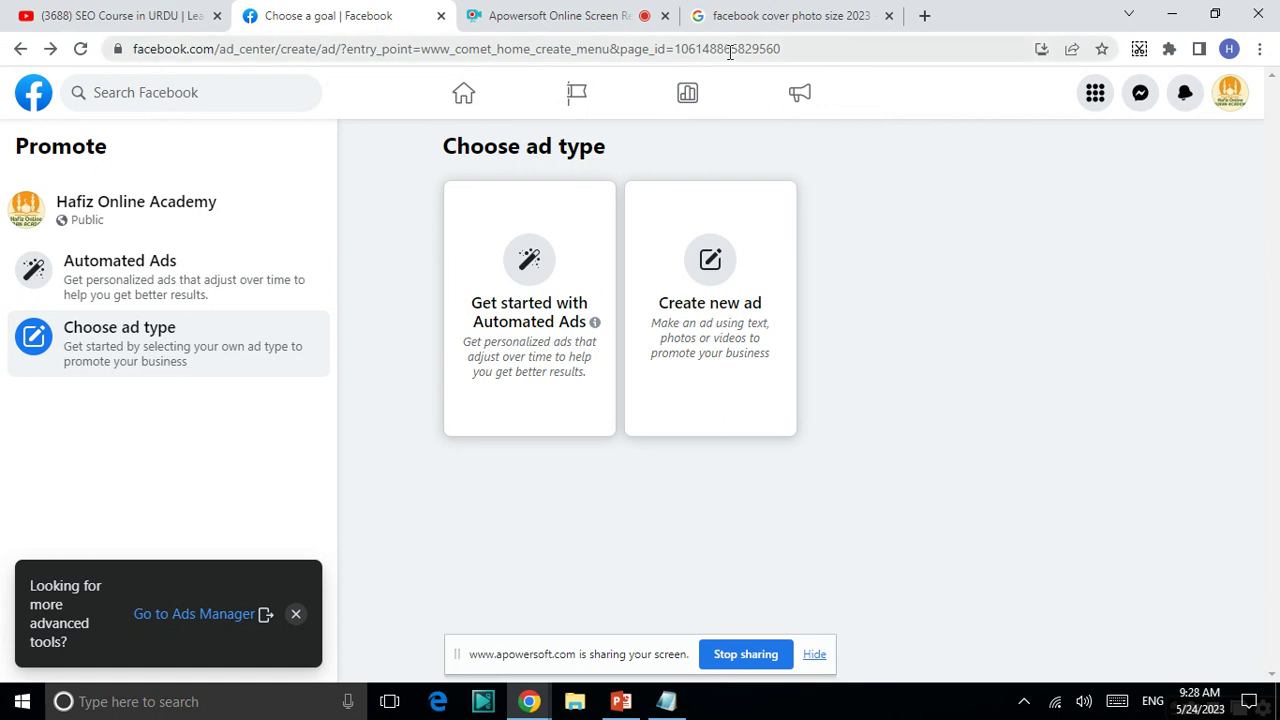
- Switch to the Hafiz Online Academy Page profile from the account menu
left_click(1232, 96)
left_click(1232, 96)
left_click(1232, 96)
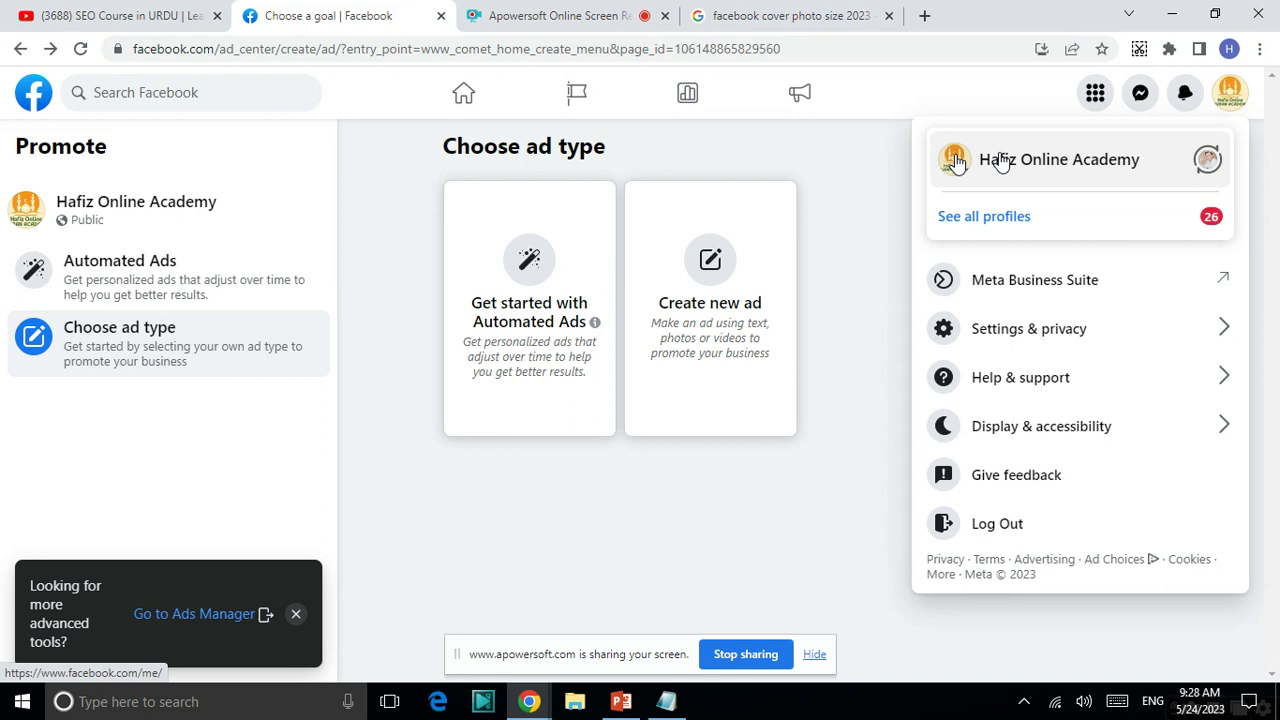
left_click(956, 158)
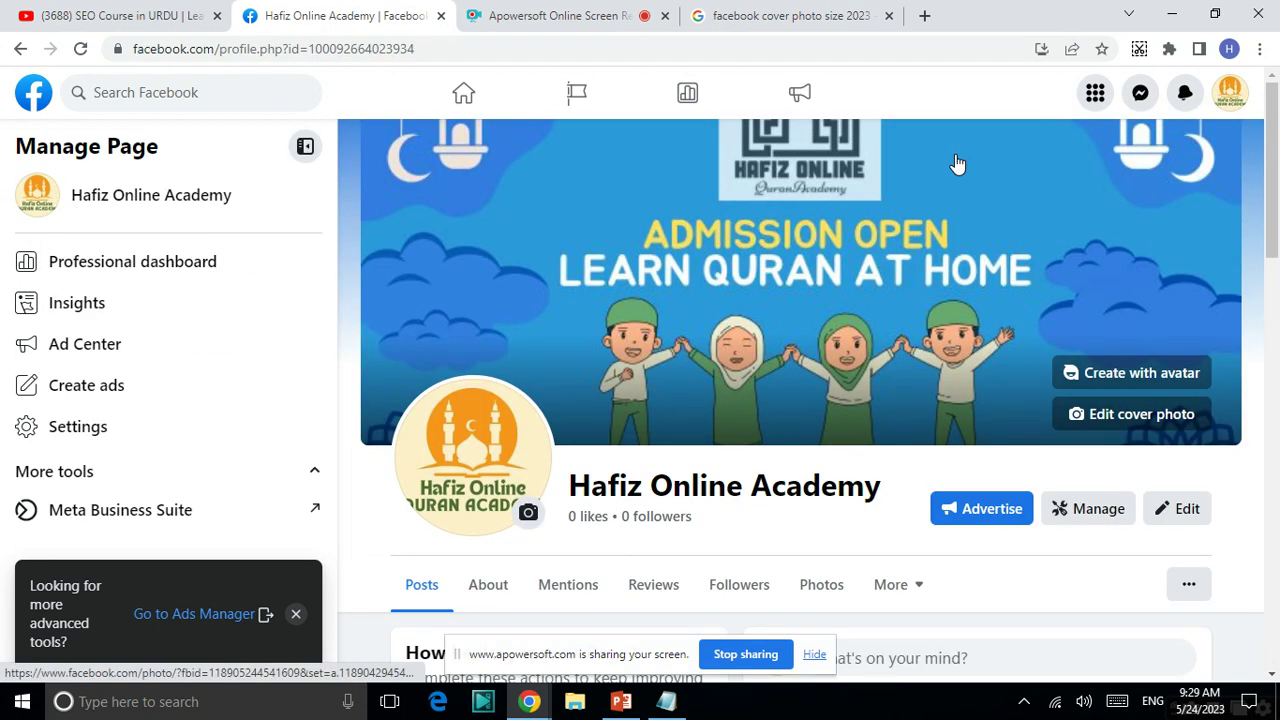